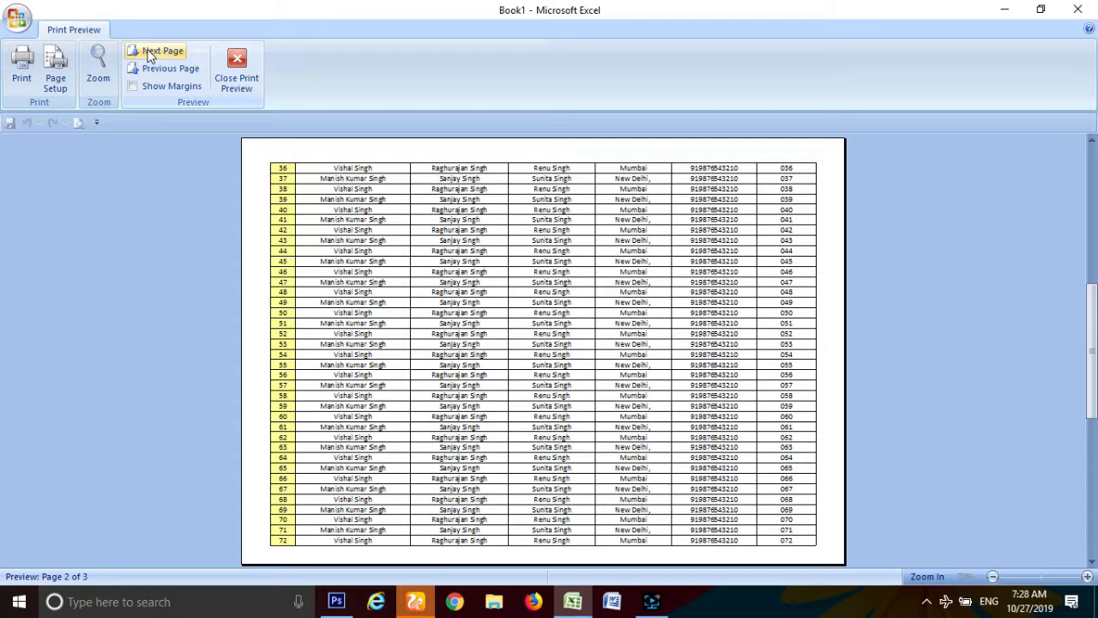
Step: Advance the print preview to page 3 of 3 of the employee table
click(151, 51)
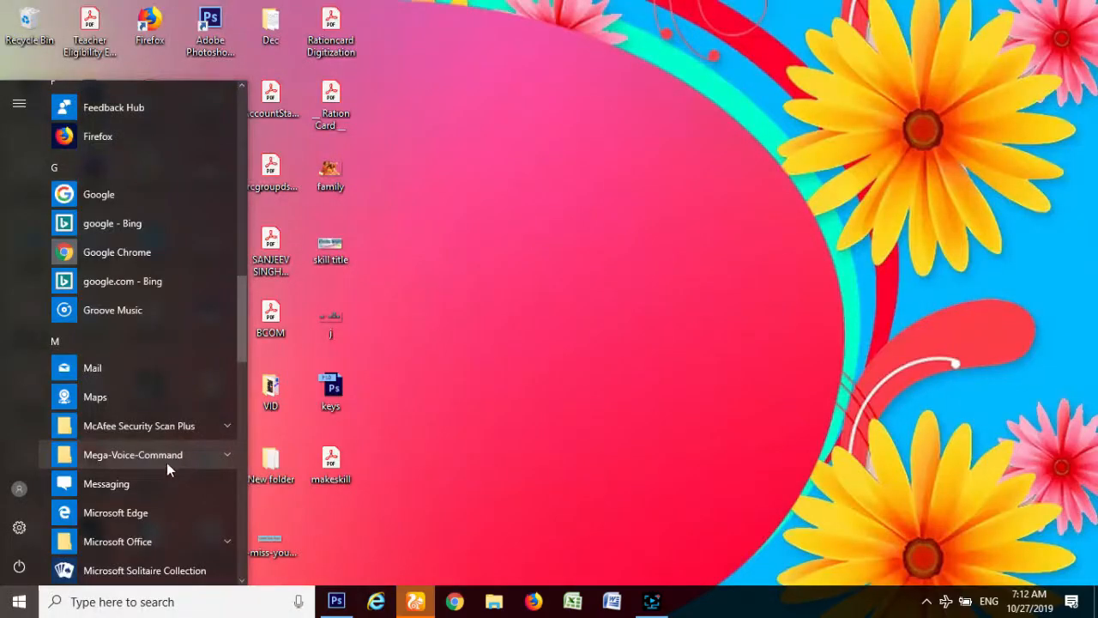
scroll(163, 461, down, 3)
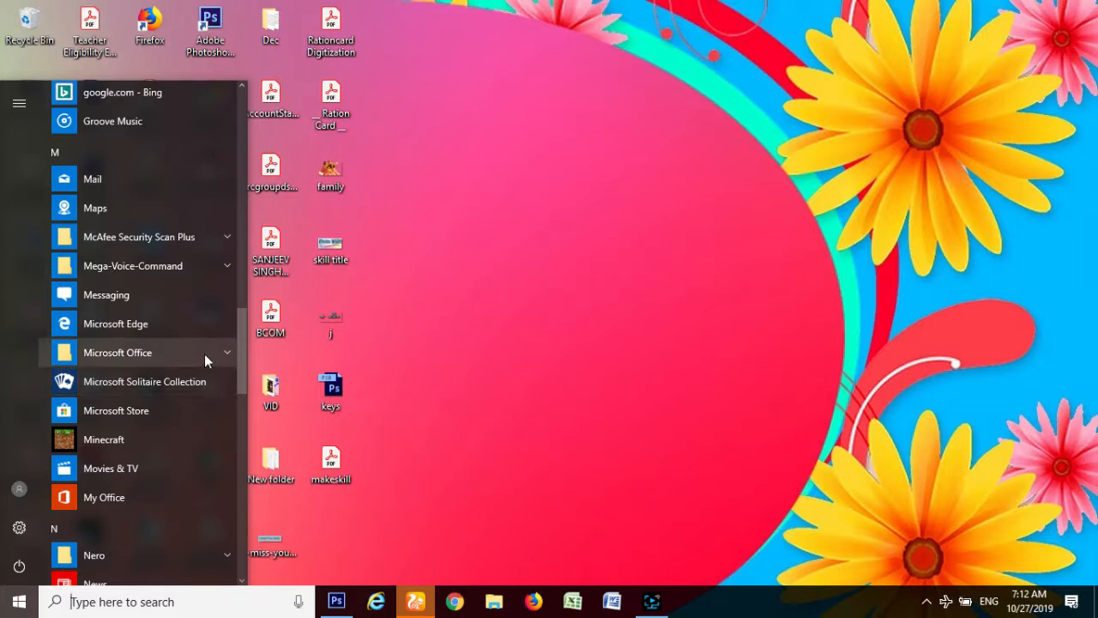
Step: Expand the Microsoft Office folder and start Microsoft Office Excel 2007
click(225, 351)
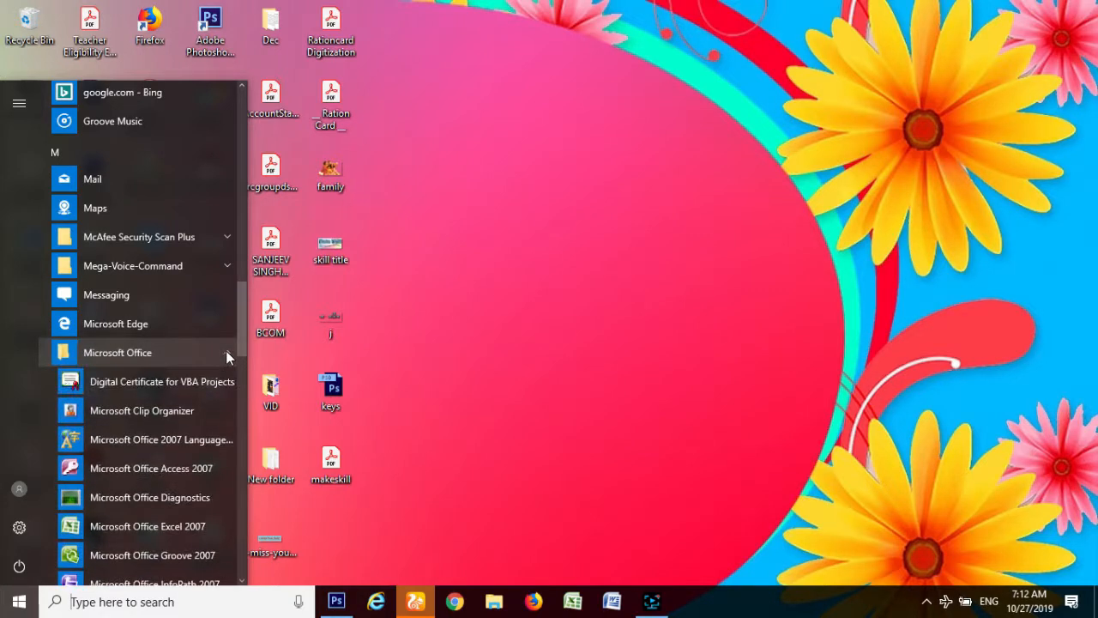
click(159, 525)
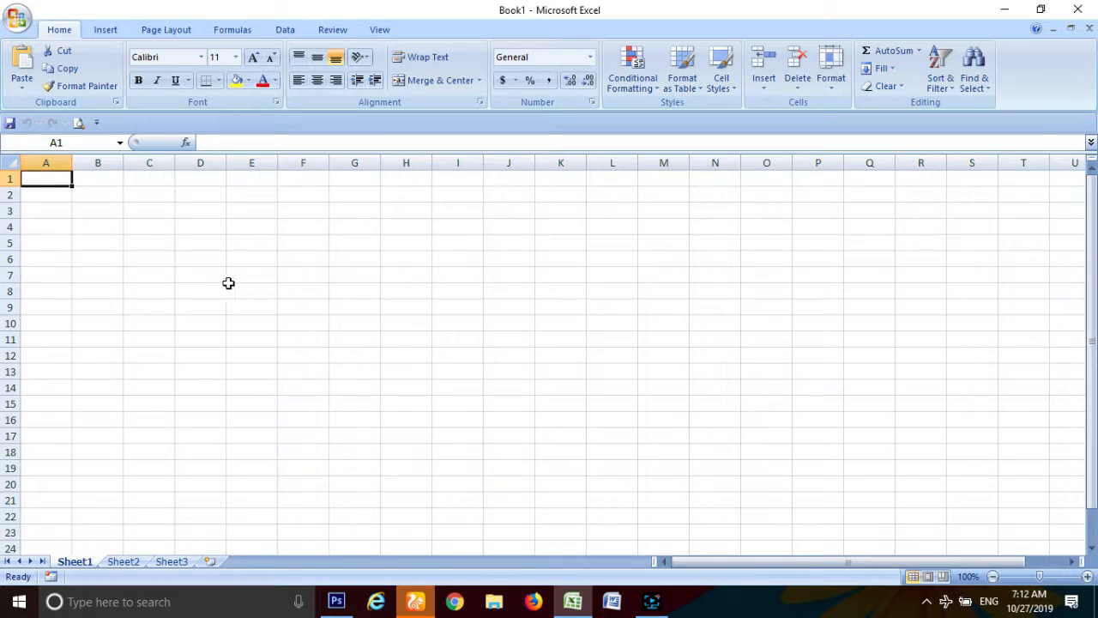
Step: Enter the headers Sr No., Name and Father's Name in A1:C1
text(Sr No.)
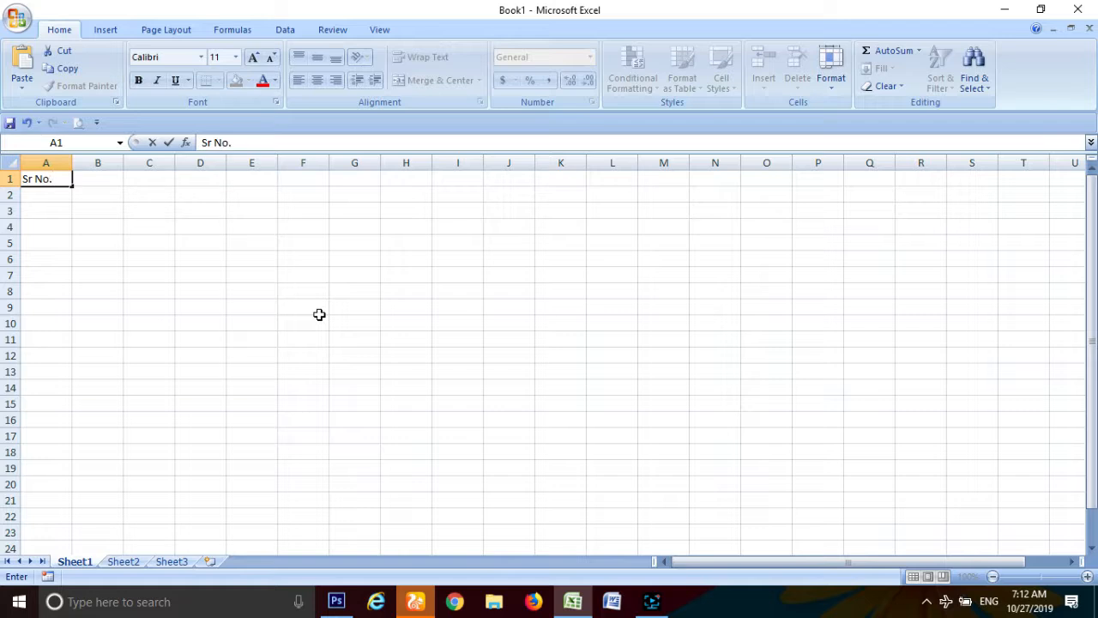
key(Tab)
text(Name)
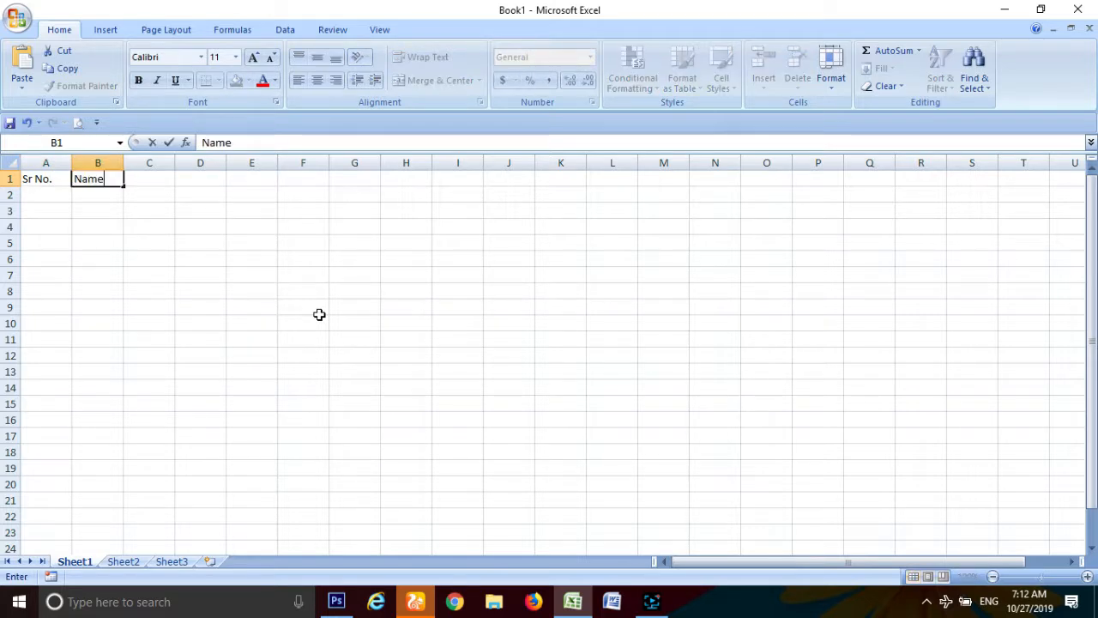
key(Tab)
text(Fathe)
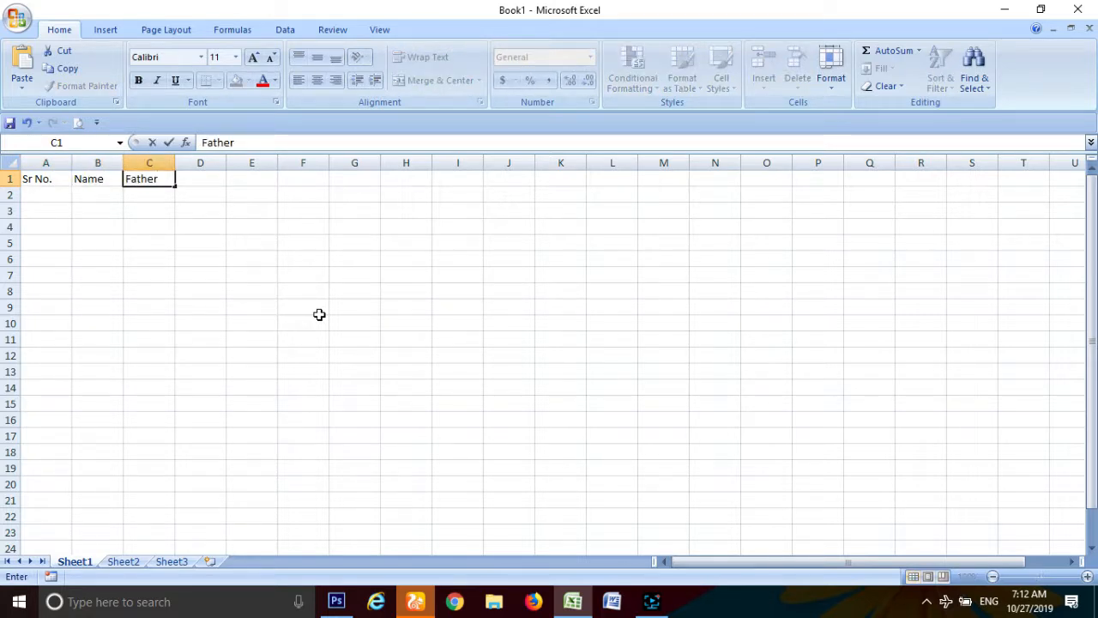
text(r's Name)
key(Tab)
Step: Enter the headers Mother's Name, Address, Mobile and Employee ID in D1:G1
text(Mother')
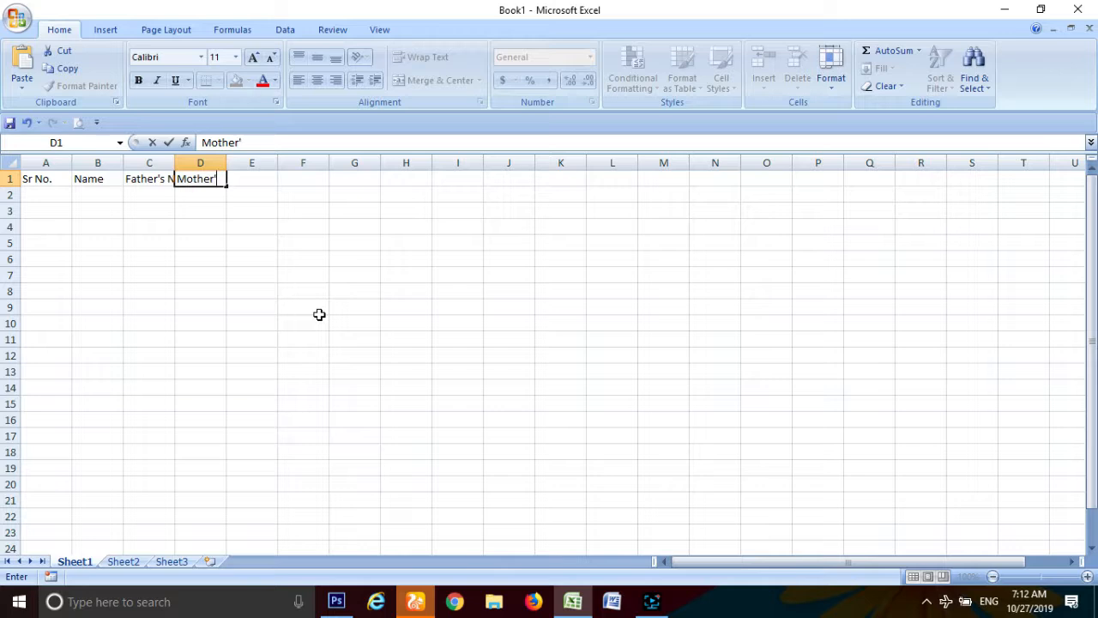
text(s Name)
key(Tab)
text(Address)
key(Tab)
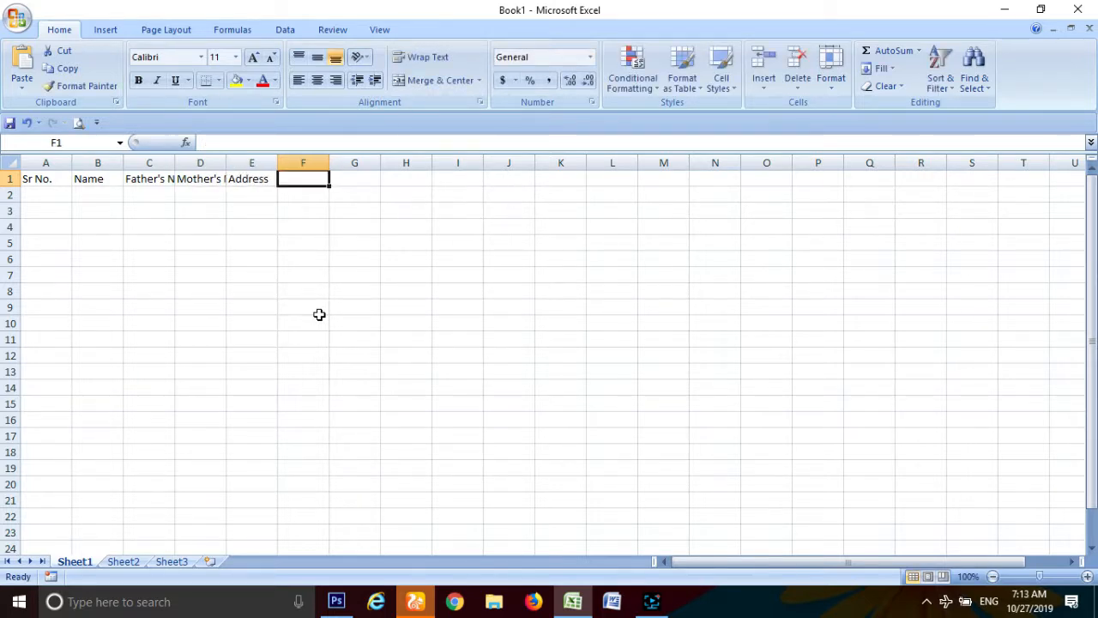
text(Mobile)
key(Tab)
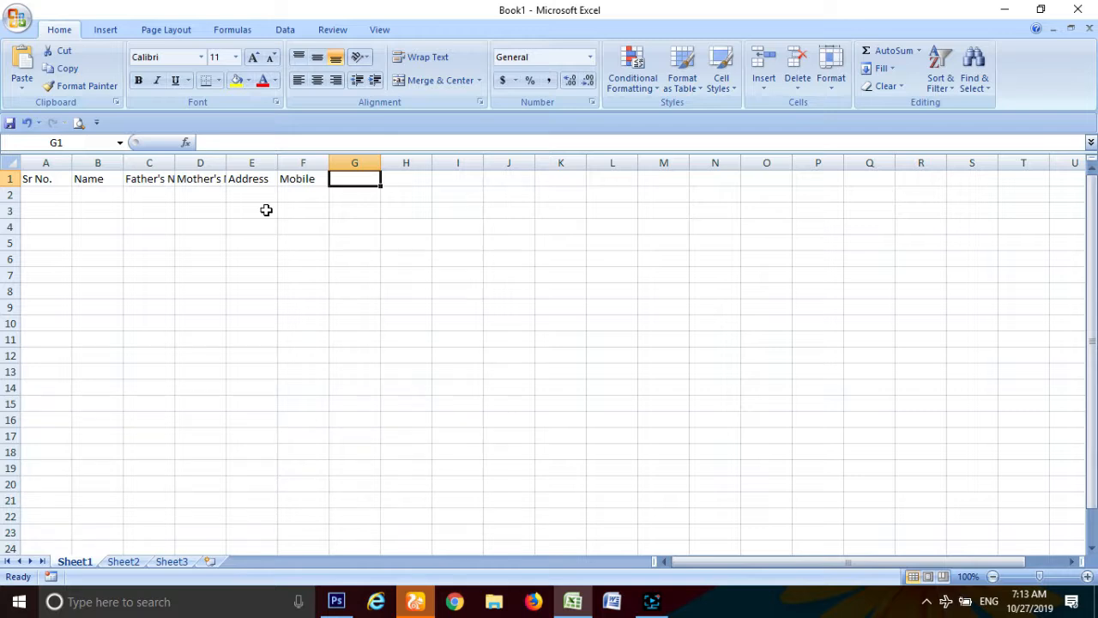
text(Empl)
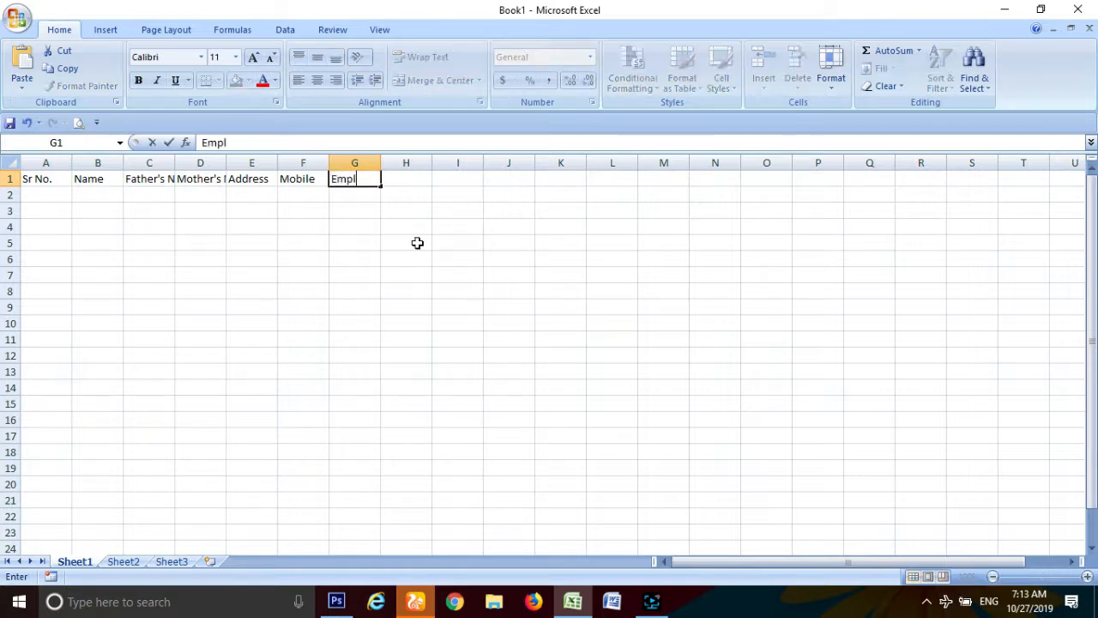
text(oyee I)
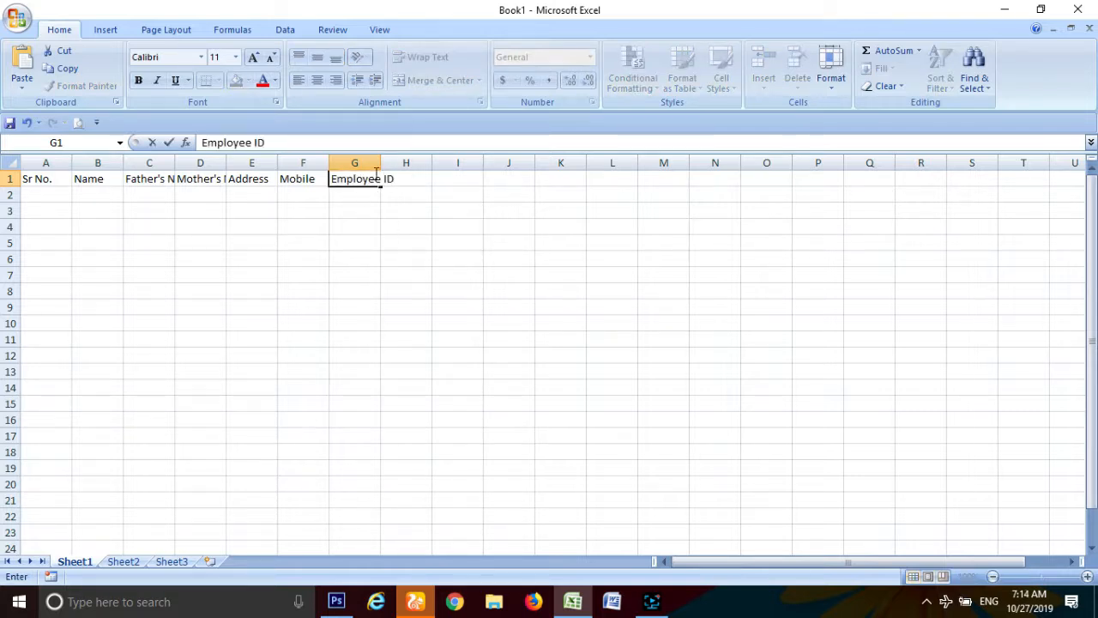
text(D)
Step: Widen columns C and D so Father's Name and Mother's Name show fully
click(355, 210)
drag(230, 162, 250, 162)
drag(176, 163, 207, 162)
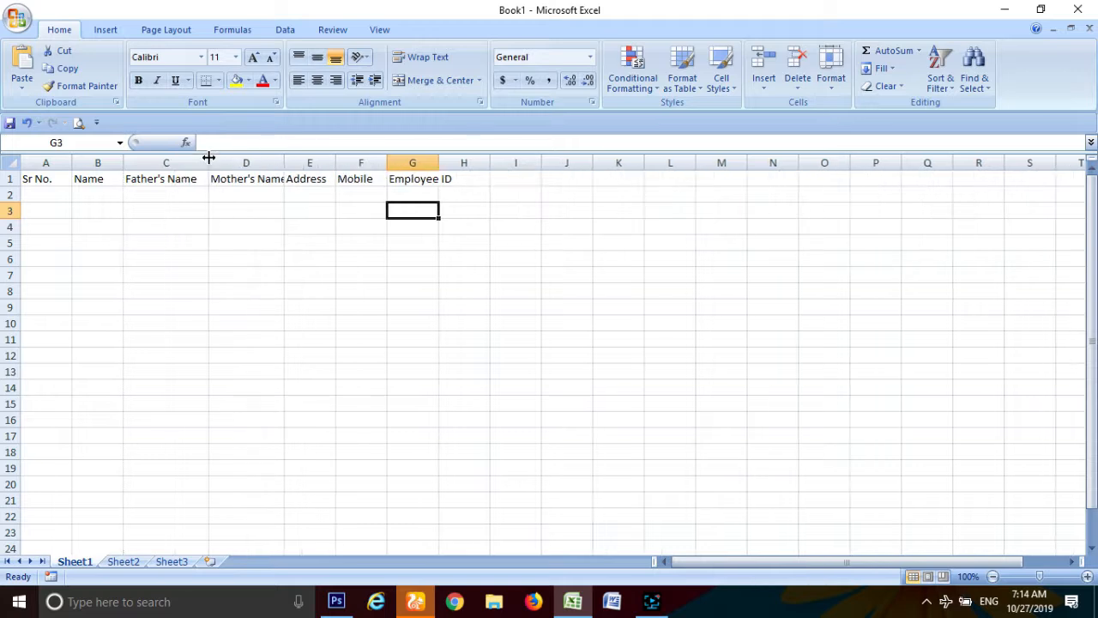
Step: AutoFit columns A–G to their row 1 header text with Format > AutoFit Column Width
click(59, 179)
drag(59, 179, 441, 179)
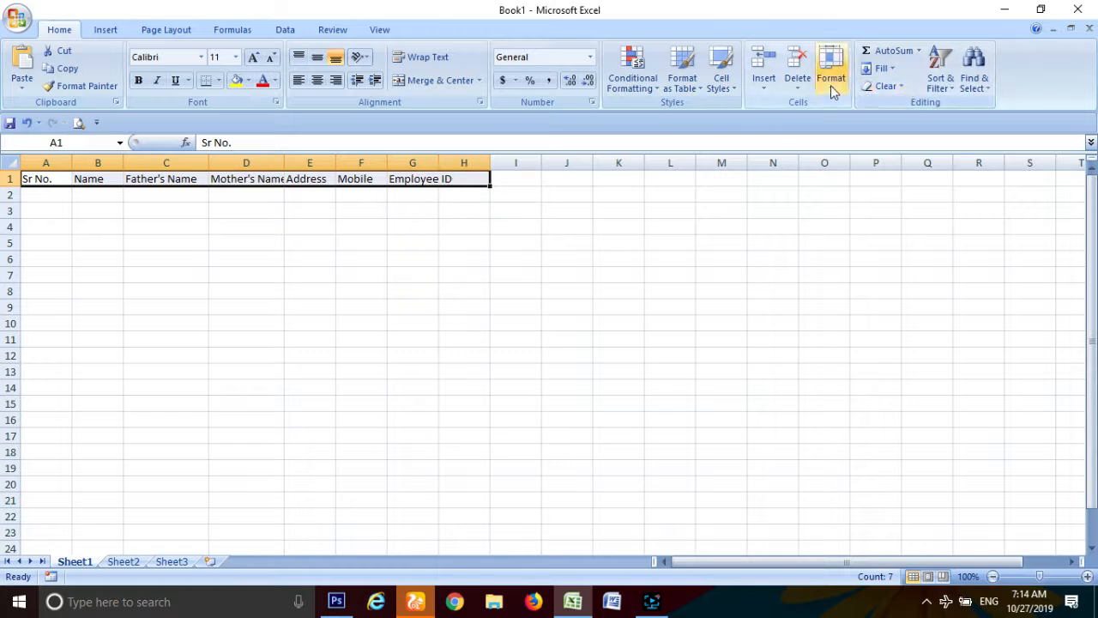
click(99, 29)
click(77, 29)
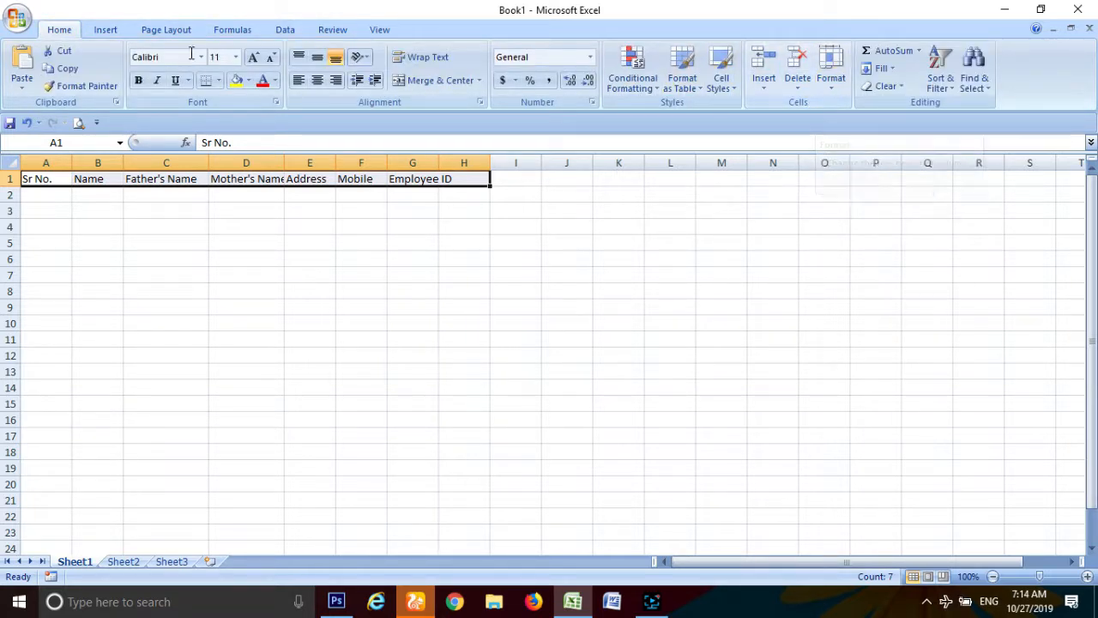
click(829, 86)
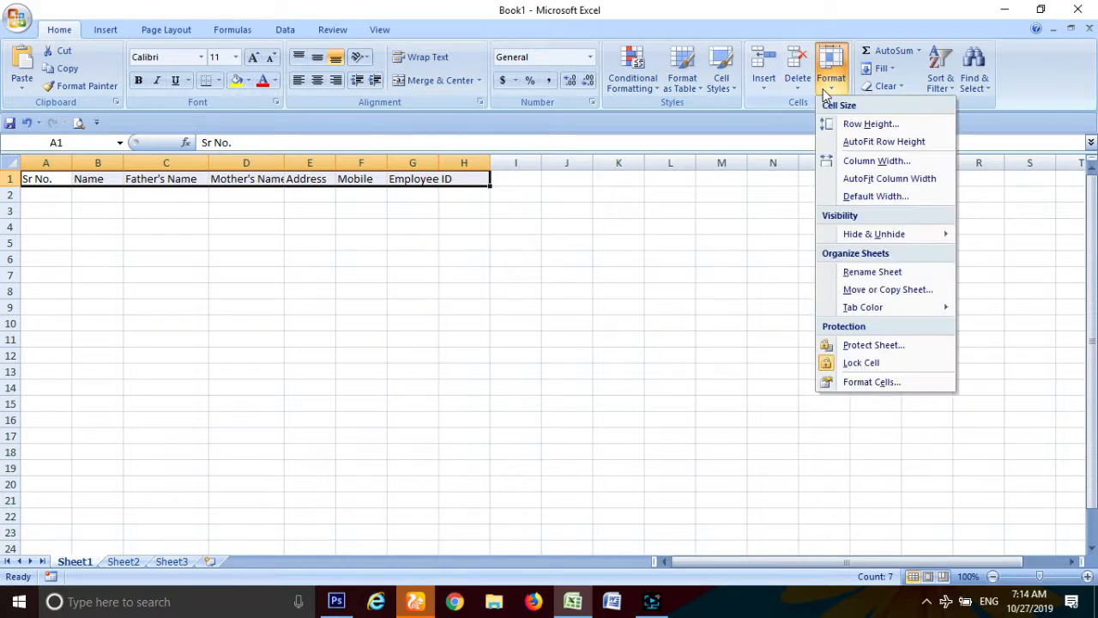
click(892, 180)
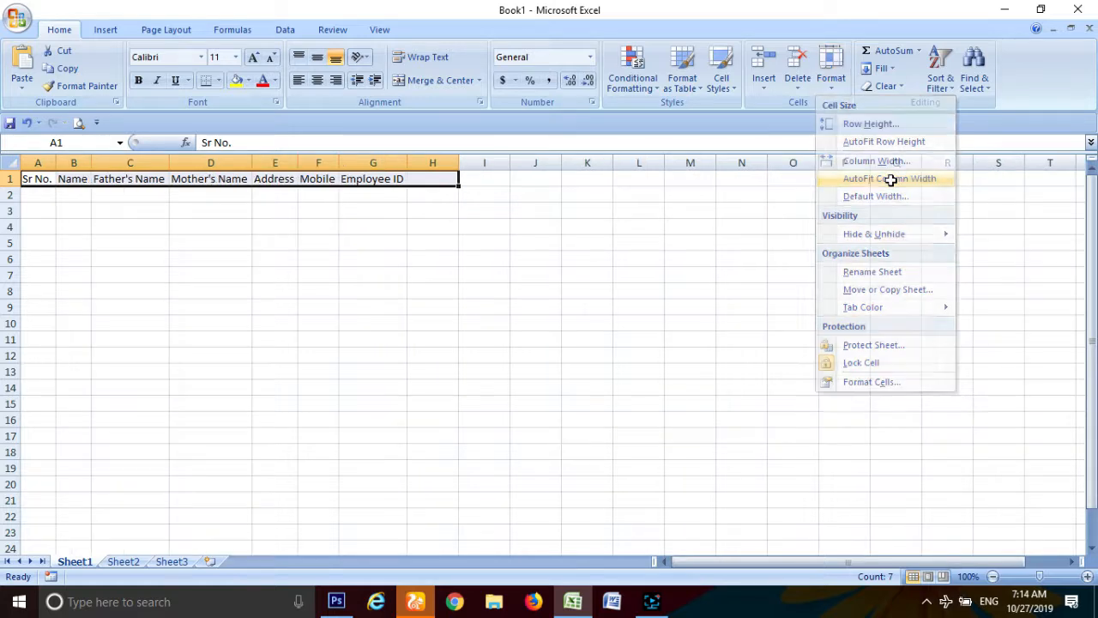
click(110, 215)
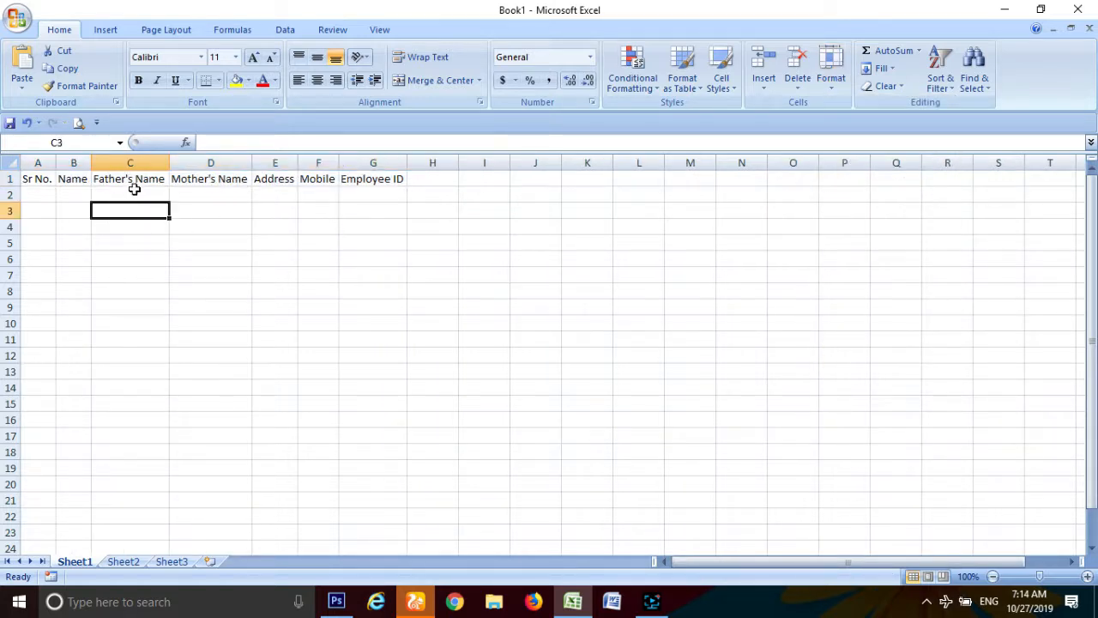
click(36, 193)
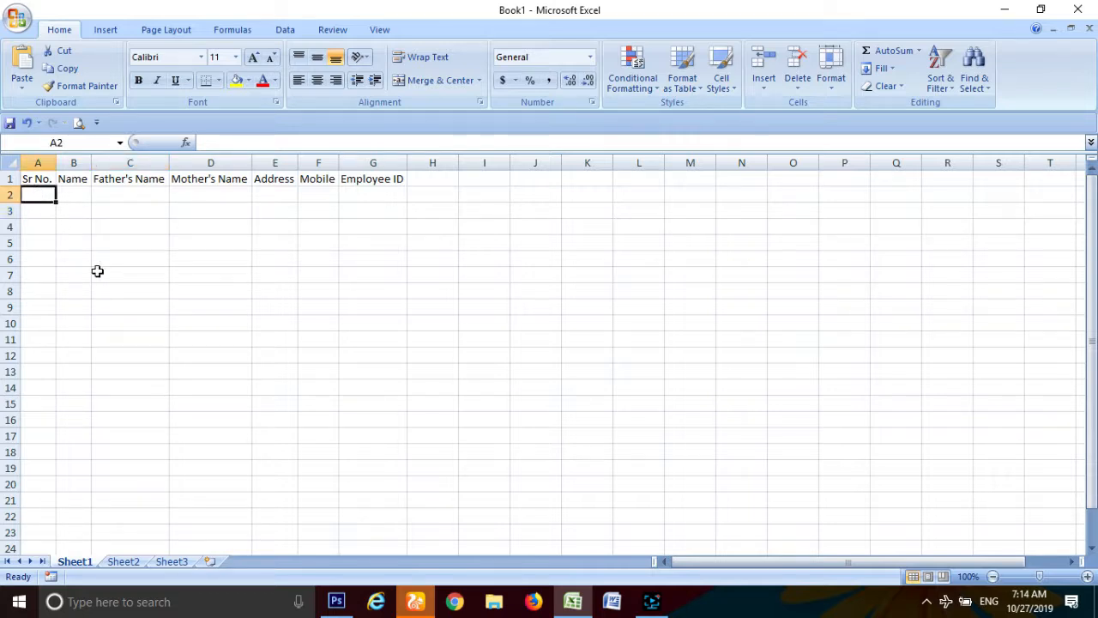
Step: Enter 1, 2, 3 in A2:A4 and fill the series down to 100 in A101
text(1)
key(Return)
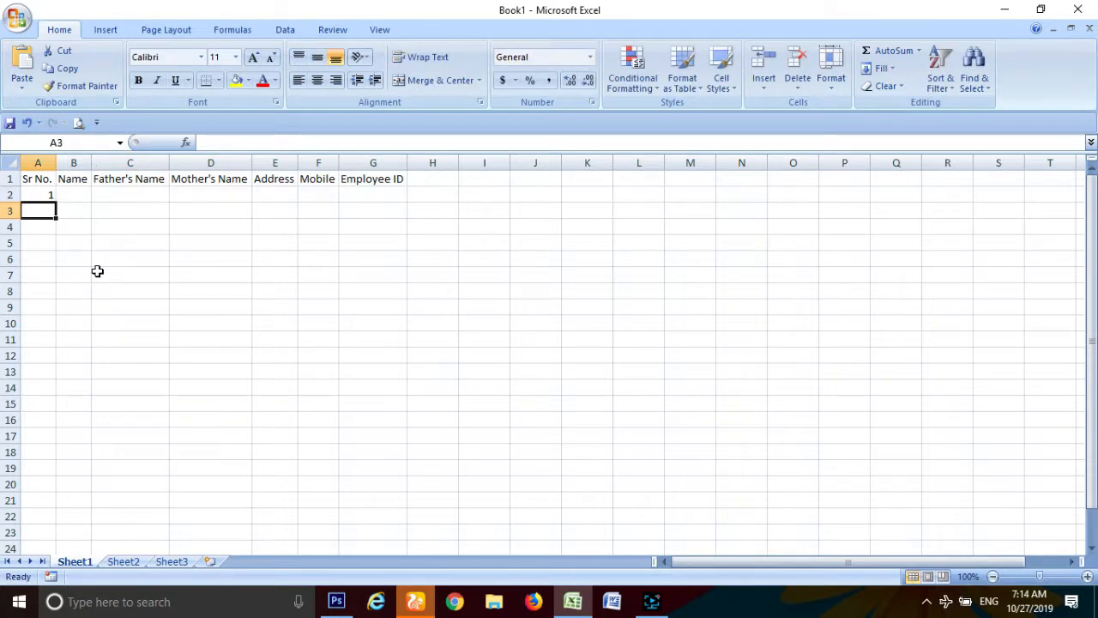
text(2)
key(Return)
text(3)
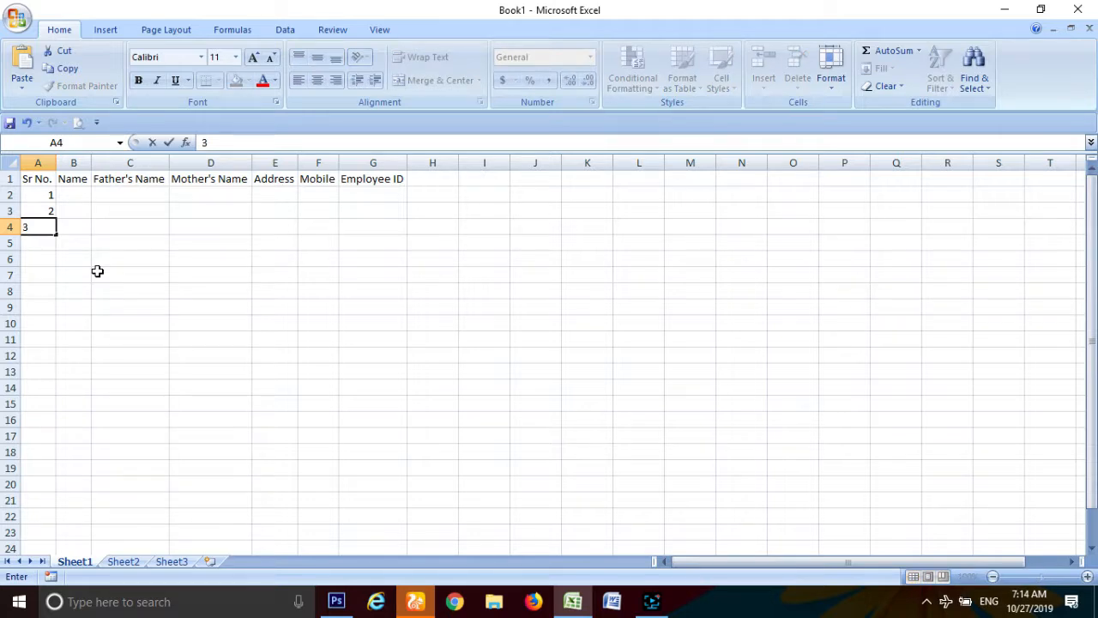
click(97, 271)
drag(44, 195, 45, 226)
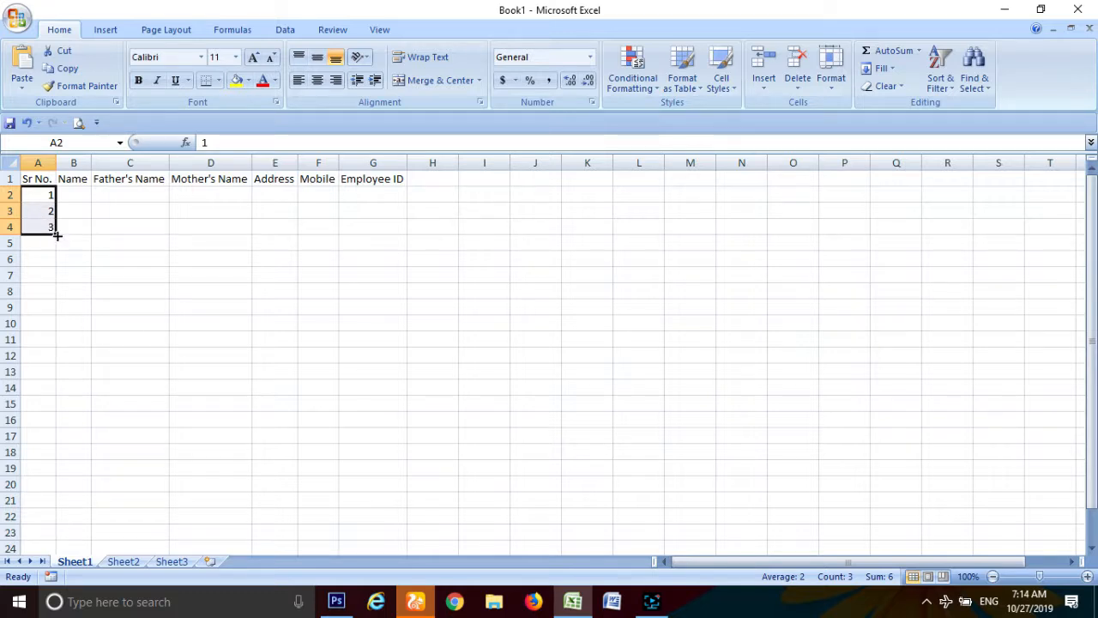
drag(58, 235, 58, 434)
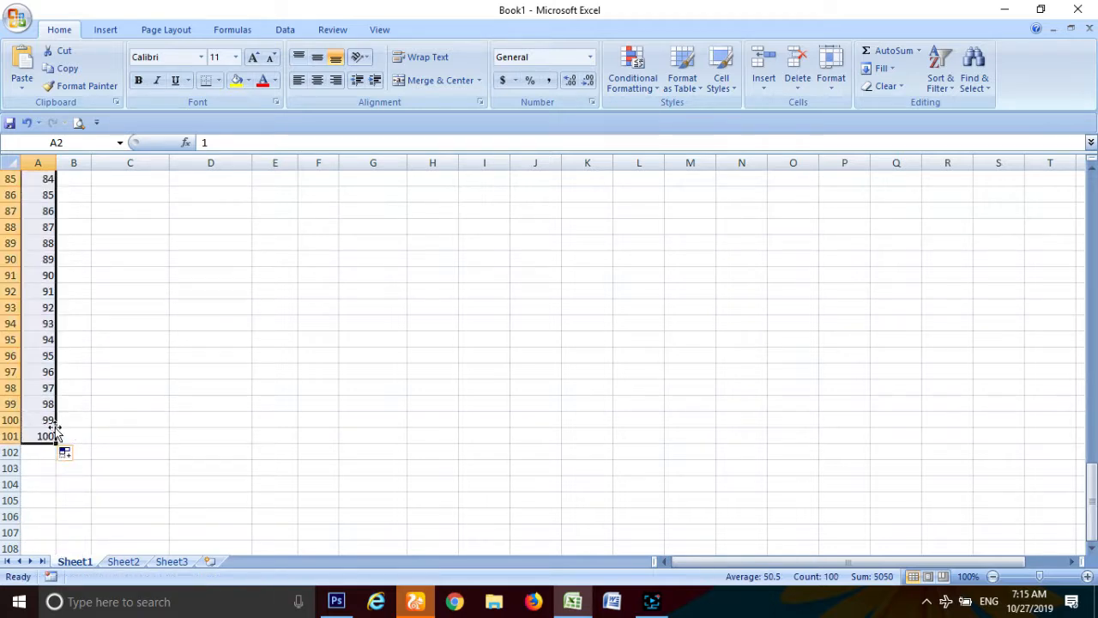
scroll(303, 381, up, 20)
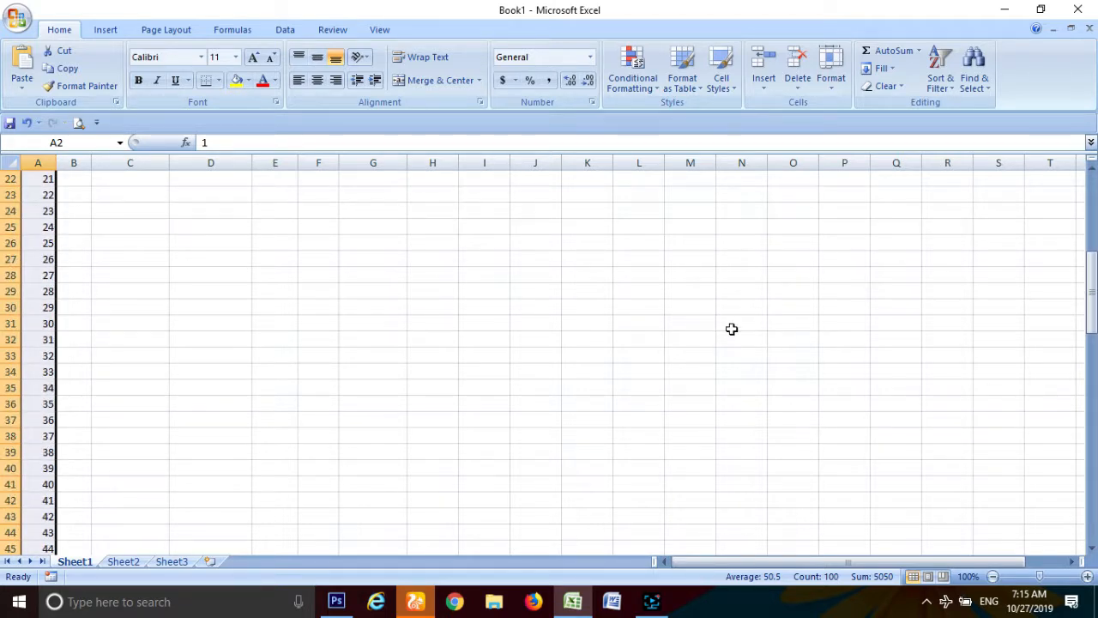
scroll(731, 328, up, 7)
click(74, 210)
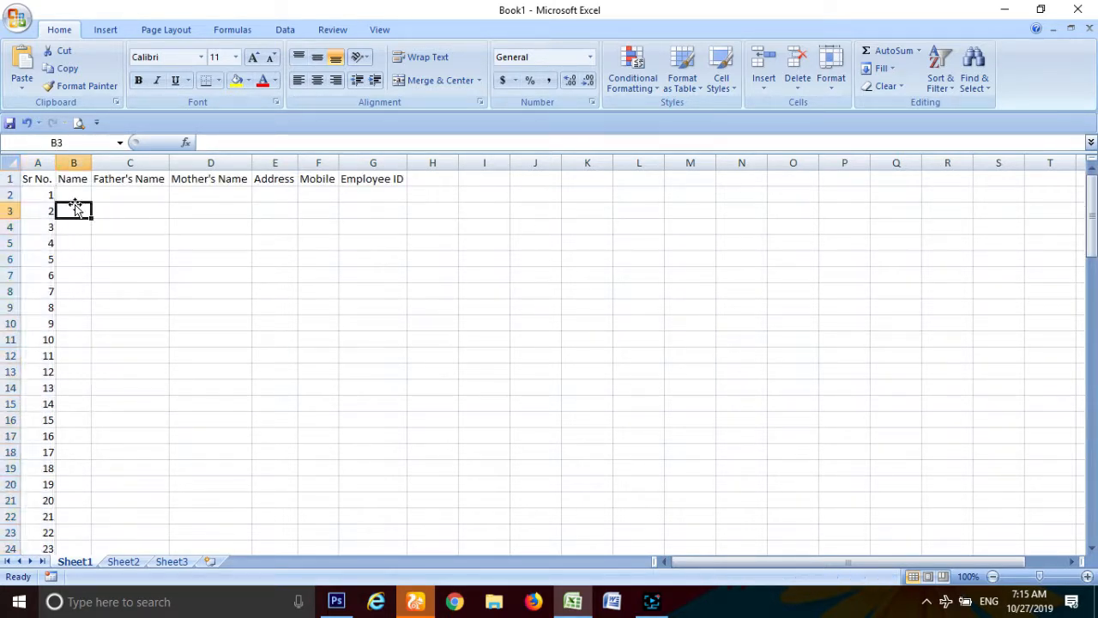
Step: Widen columns B, C, D, F and G, then select the header row A1:G1
click(75, 196)
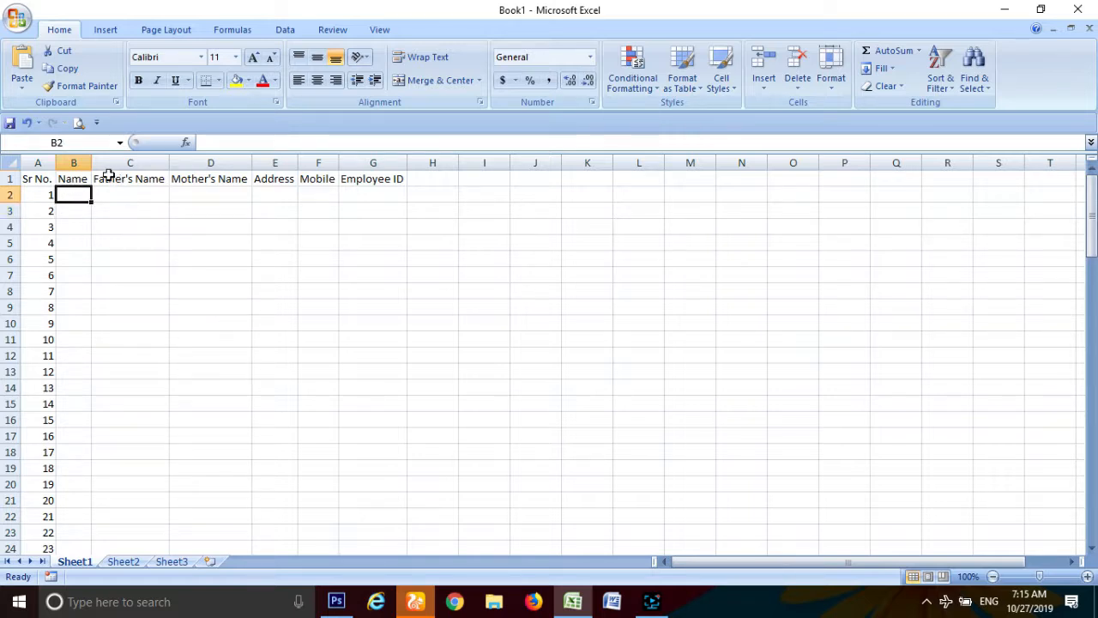
drag(93, 161, 185, 161)
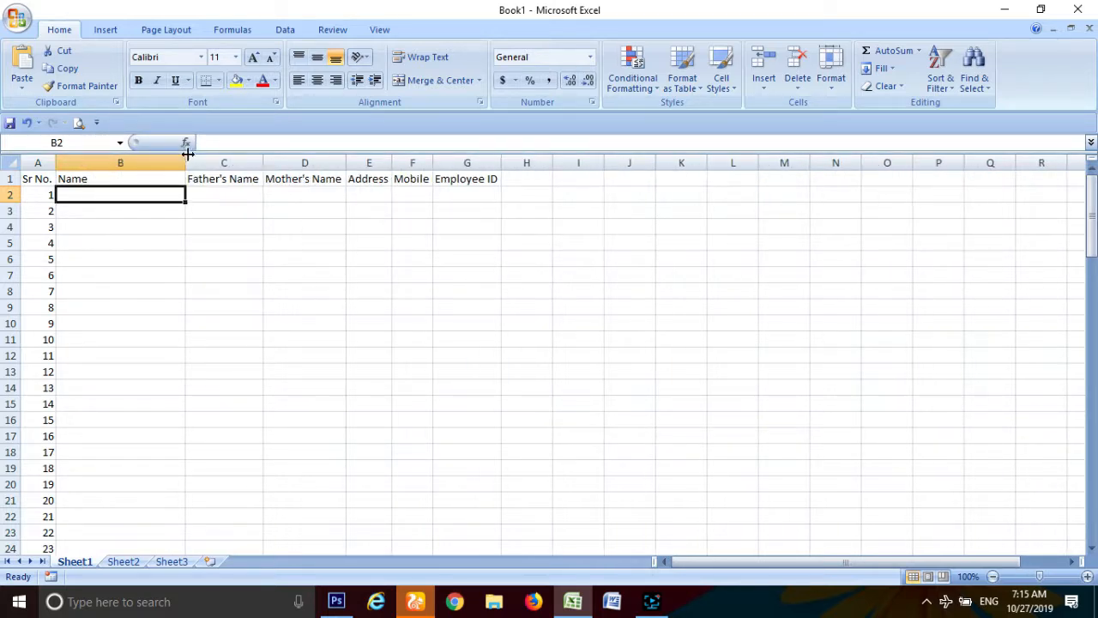
drag(263, 163, 302, 165)
drag(385, 163, 646, 162)
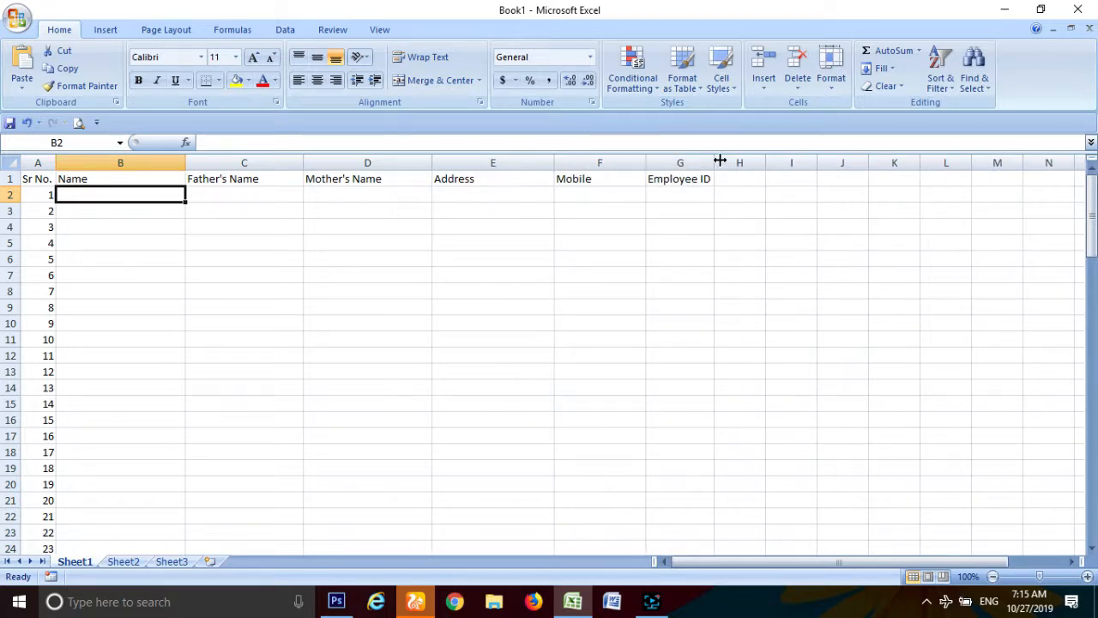
drag(715, 160, 770, 160)
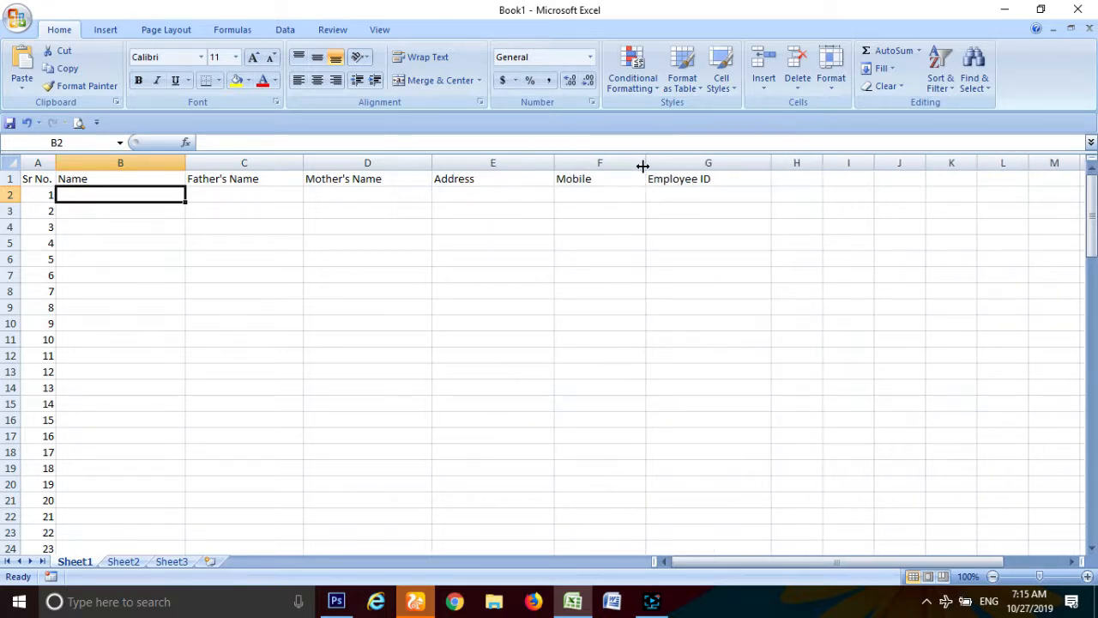
drag(646, 163, 709, 164)
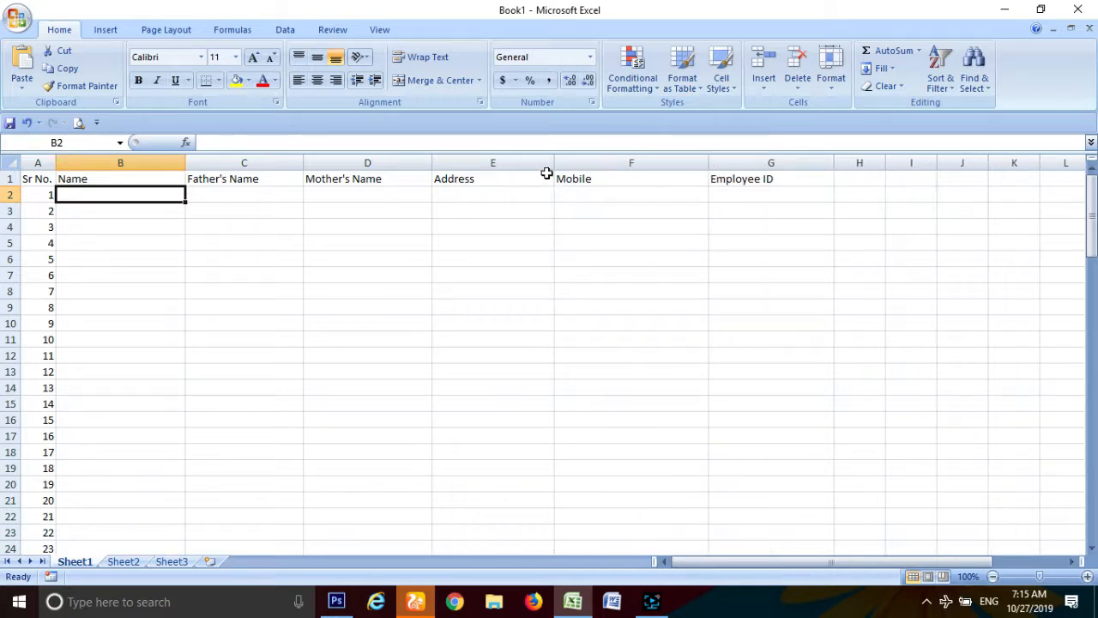
click(44, 179)
drag(44, 178, 742, 182)
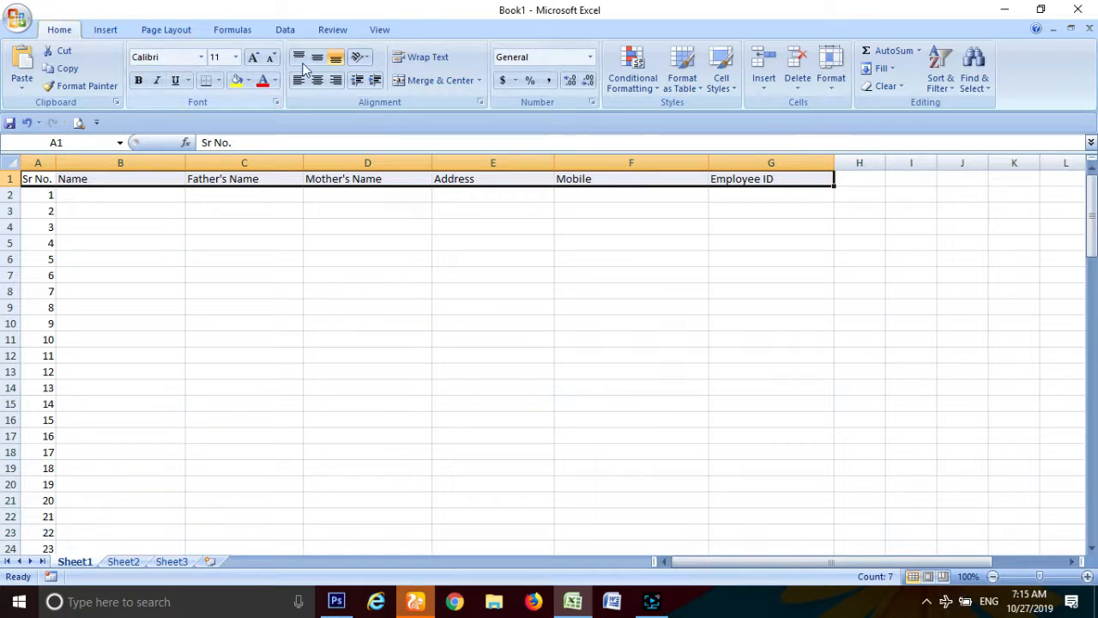
Step: Make the A1:G1 headers bold, 12-point, centred horizontally and vertically in a taller row 1
click(316, 80)
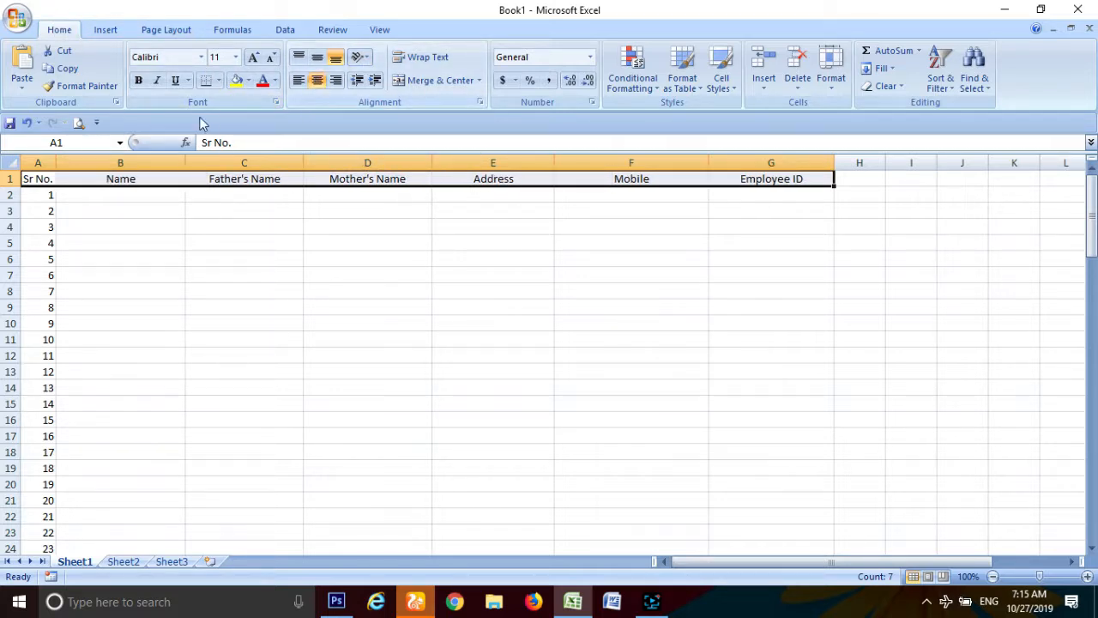
click(139, 81)
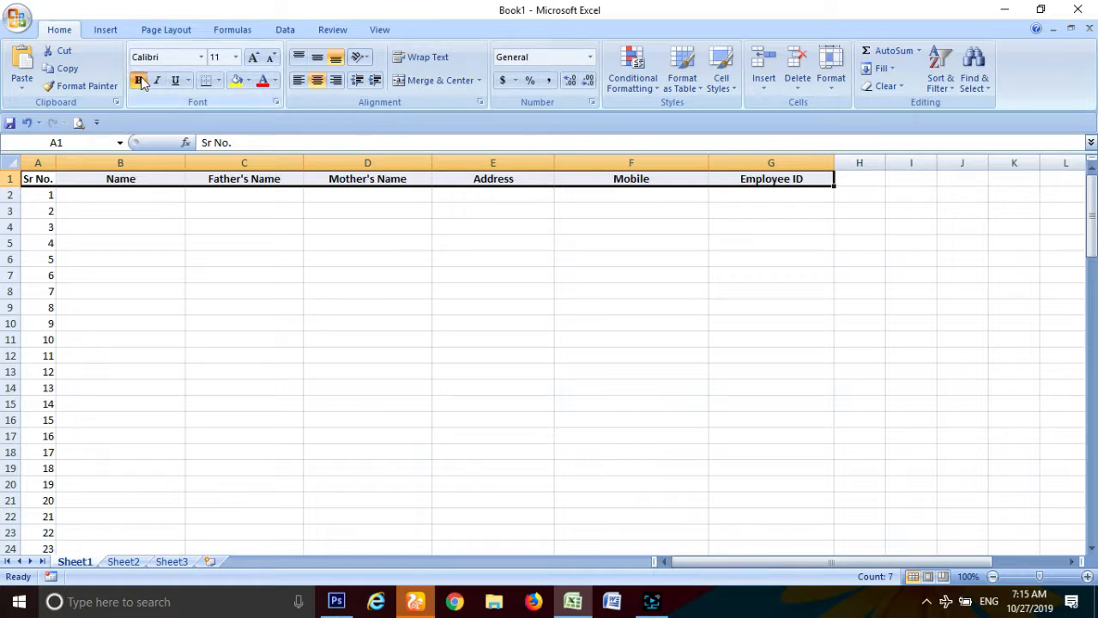
drag(11, 186, 11, 197)
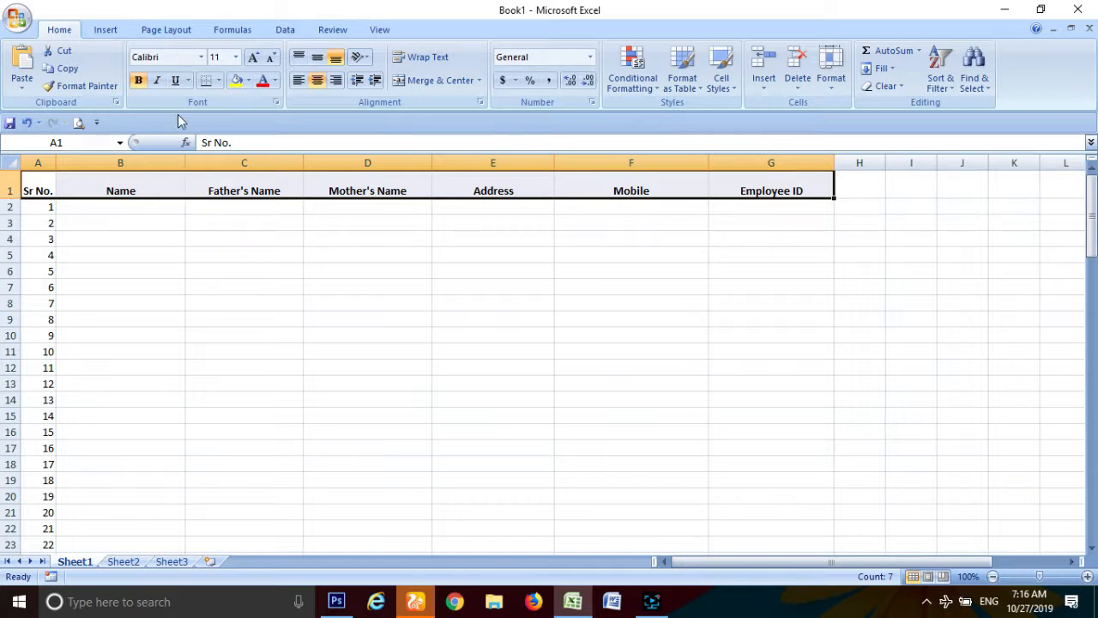
click(274, 81)
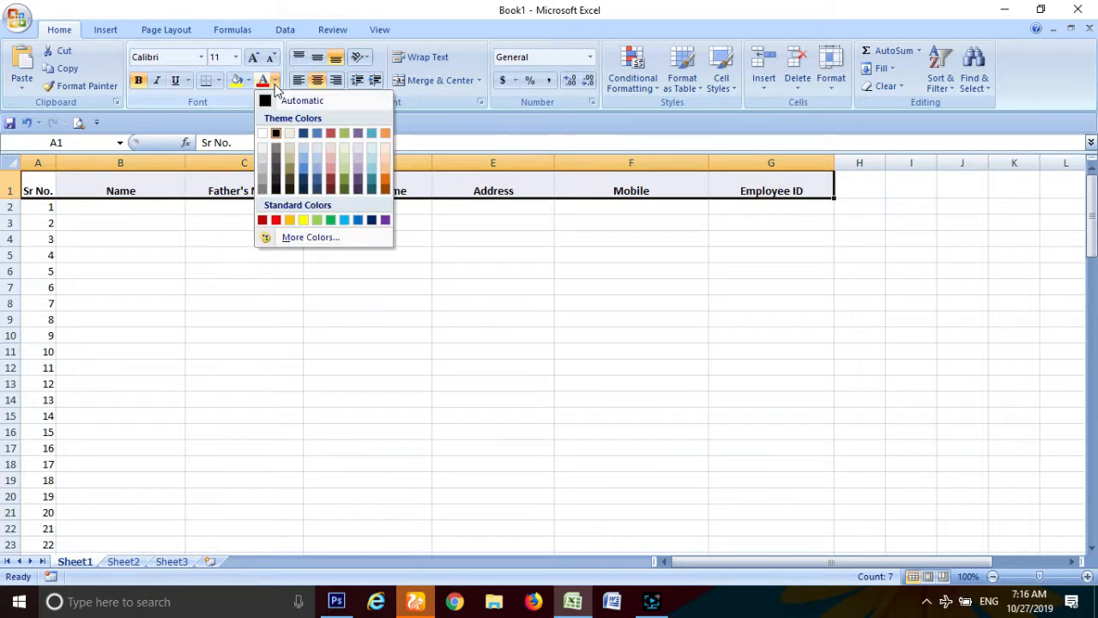
click(254, 60)
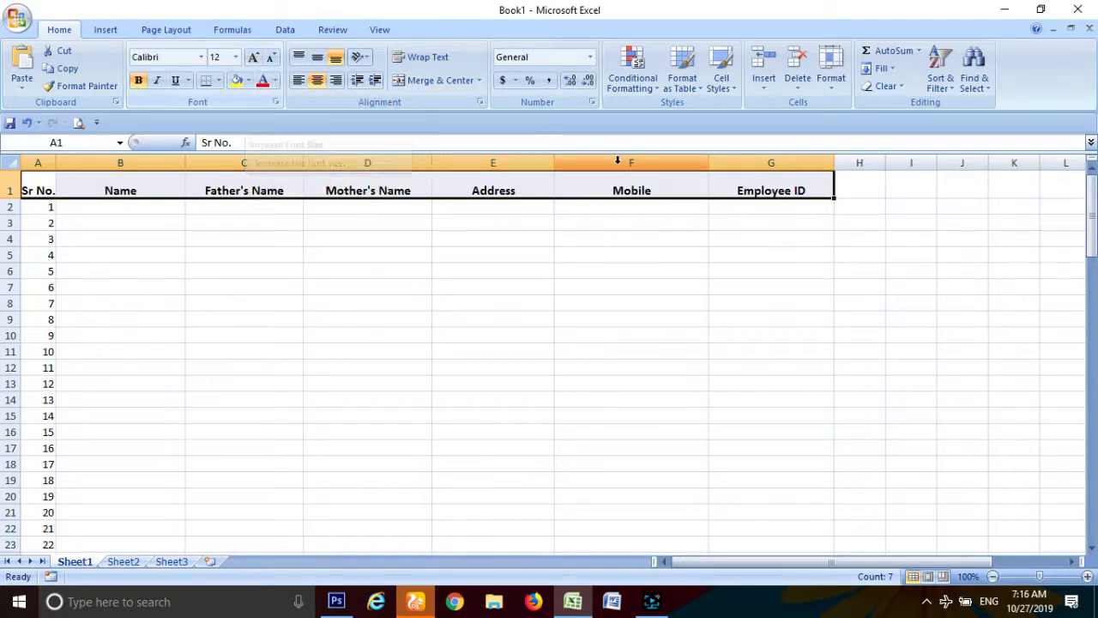
click(317, 58)
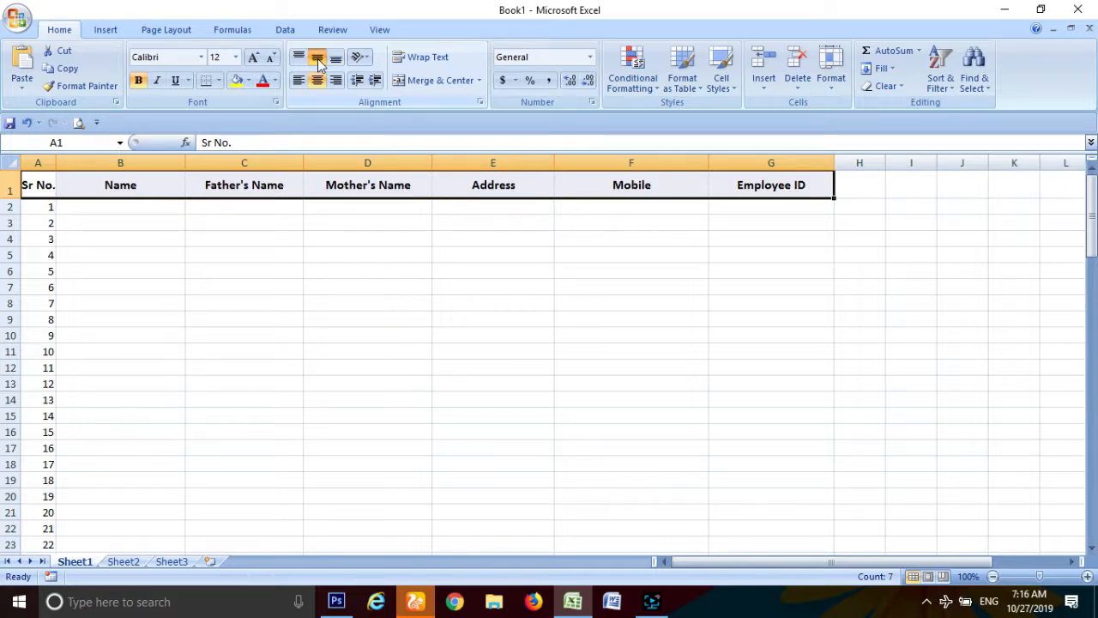
click(235, 242)
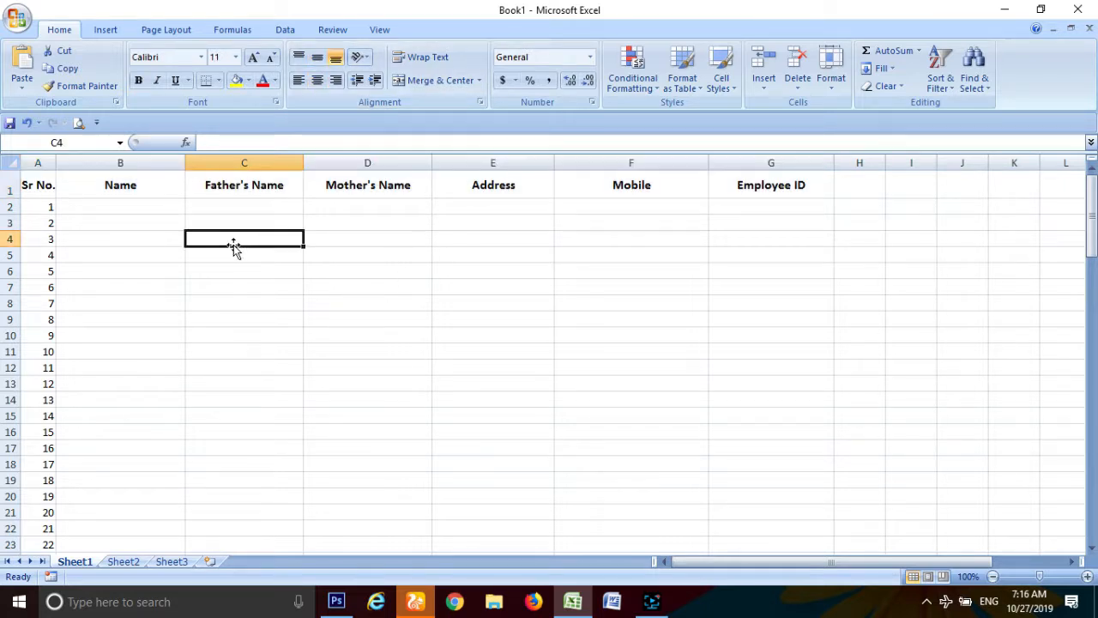
Step: Enter the first employee's name in B2 and father's name in C2
click(122, 209)
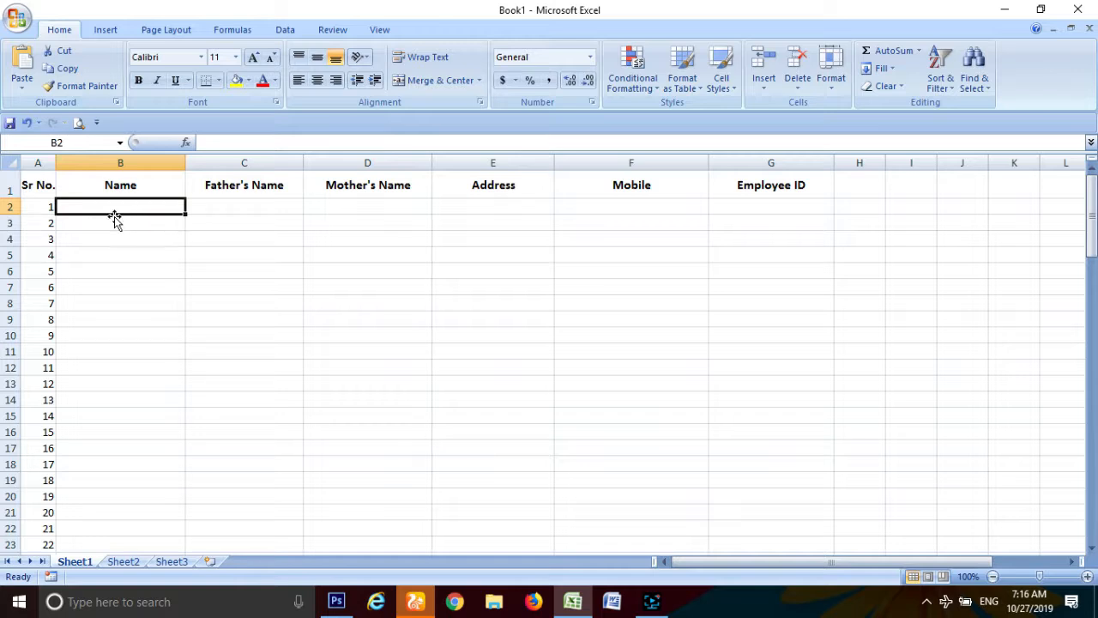
click(232, 203)
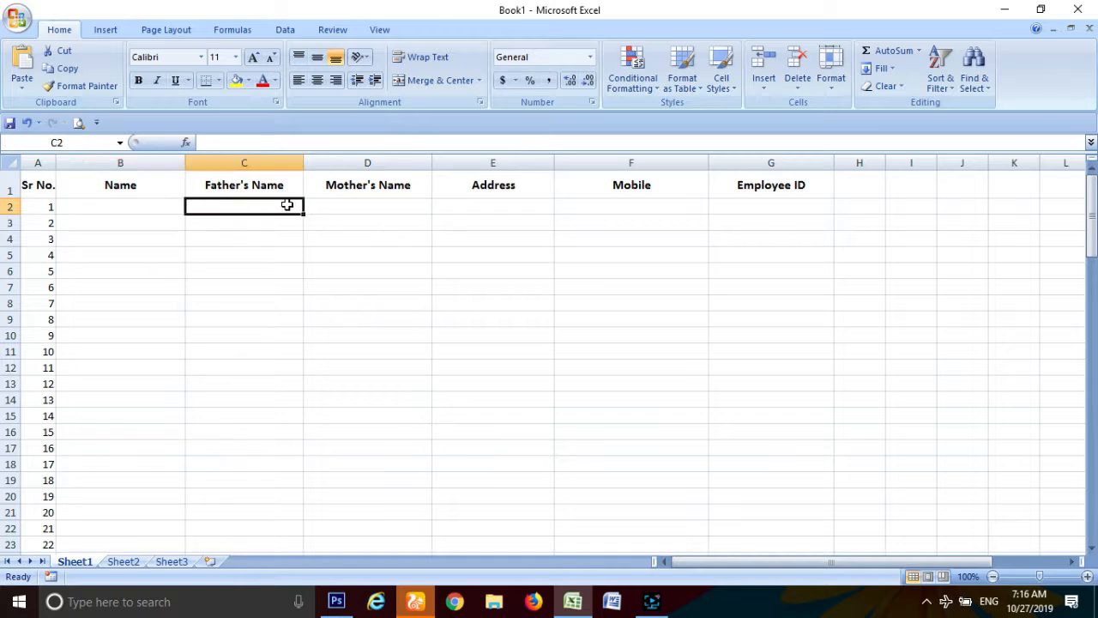
click(327, 209)
click(486, 205)
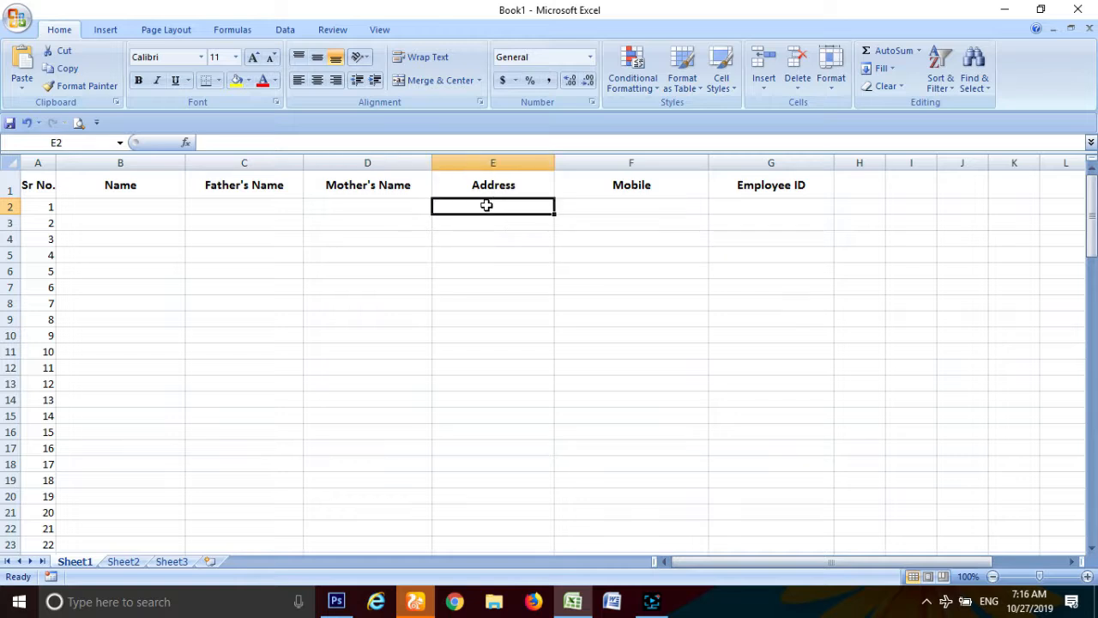
click(176, 211)
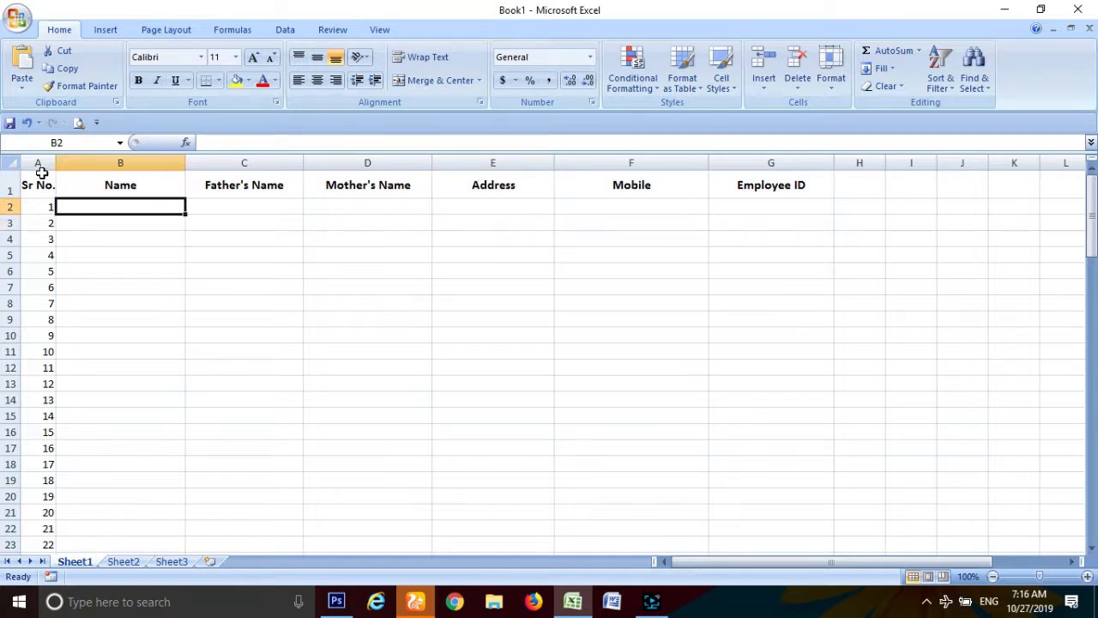
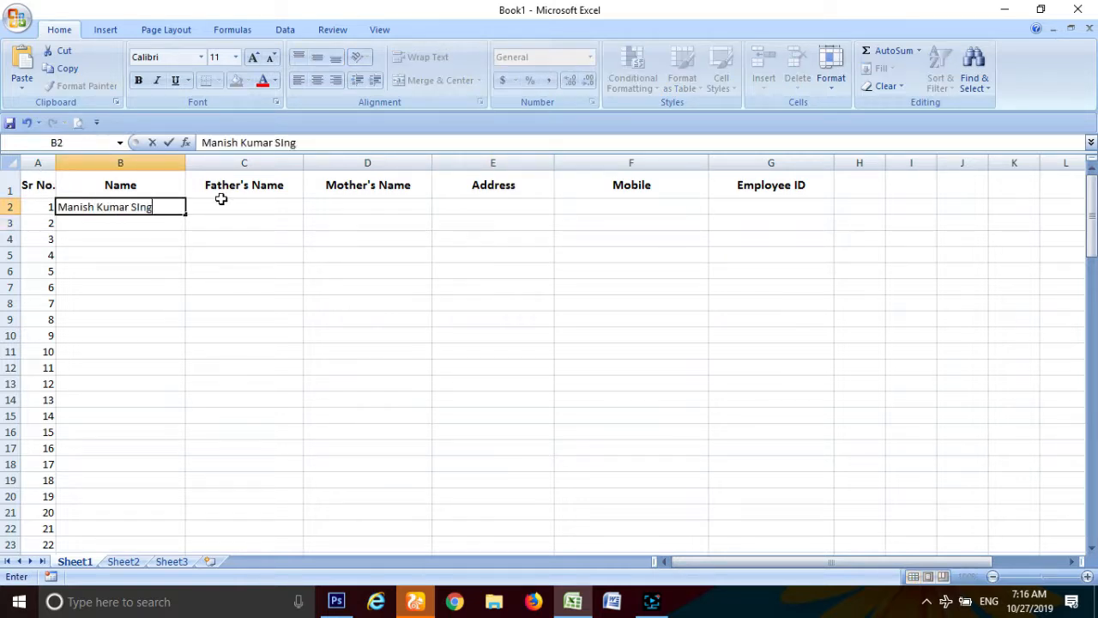
click(220, 199)
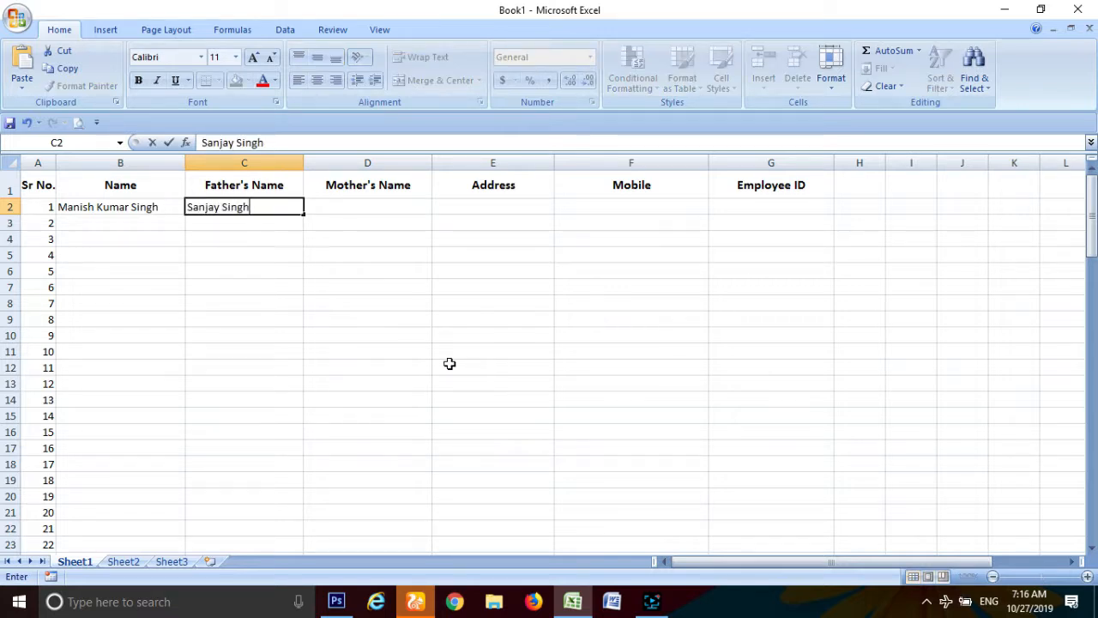
key(Tab)
Step: Fill D2:G2 with the mother's name, address, mobile number and employee ID
text(Visha)
key(BackSpace)
key(BackSpace)
key(BackSpace)
key(BackSpace)
key(BackSpace)
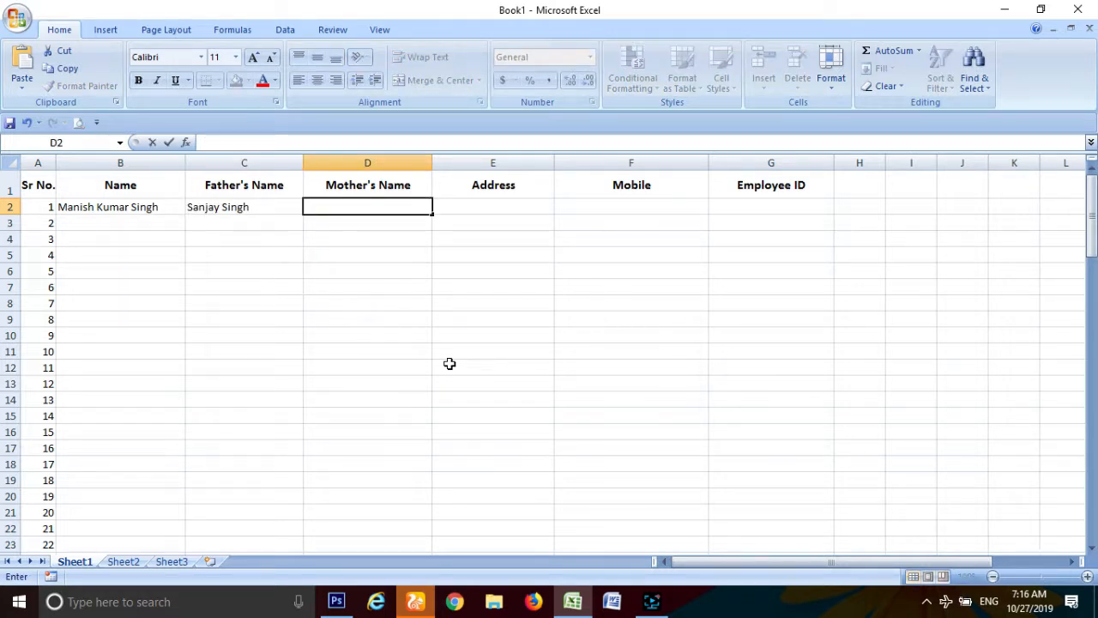
key(Tab)
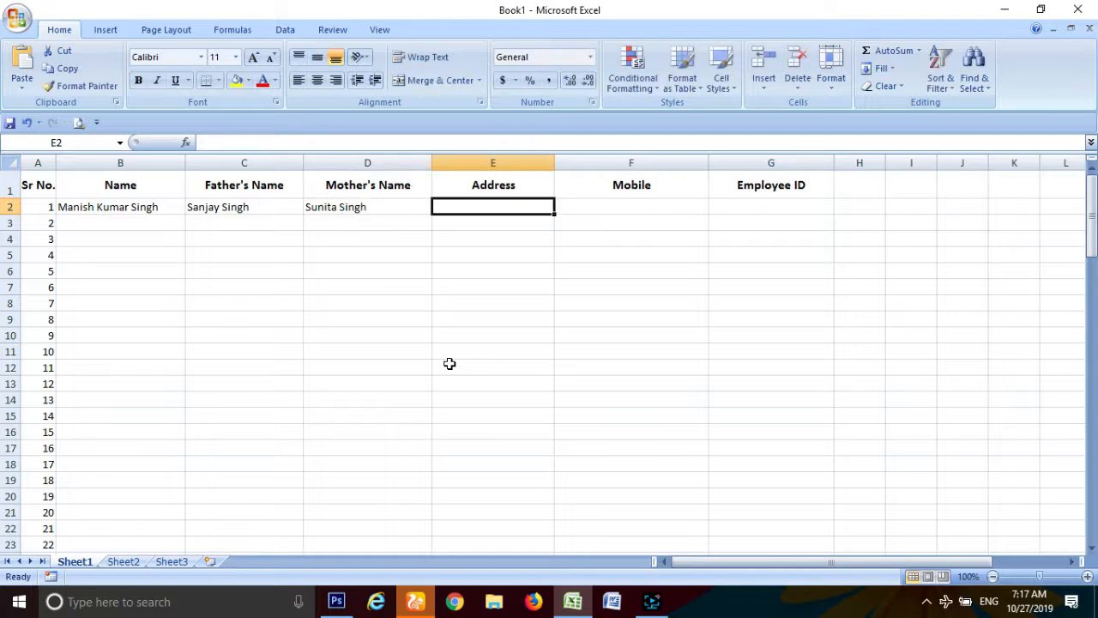
text(New)
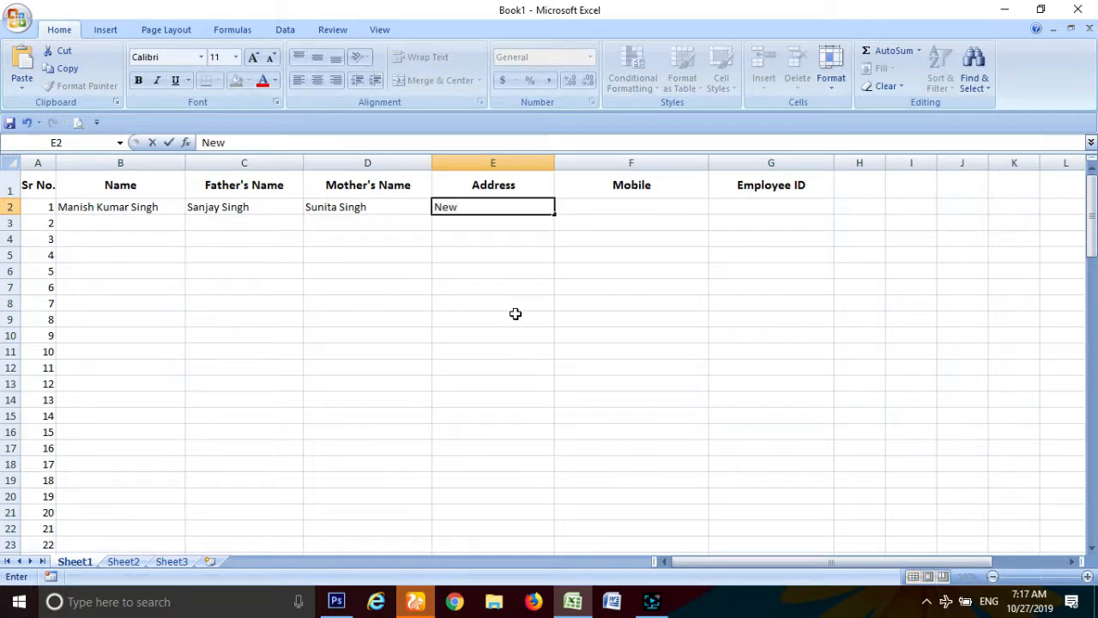
text( Delhi,)
key(Tab)
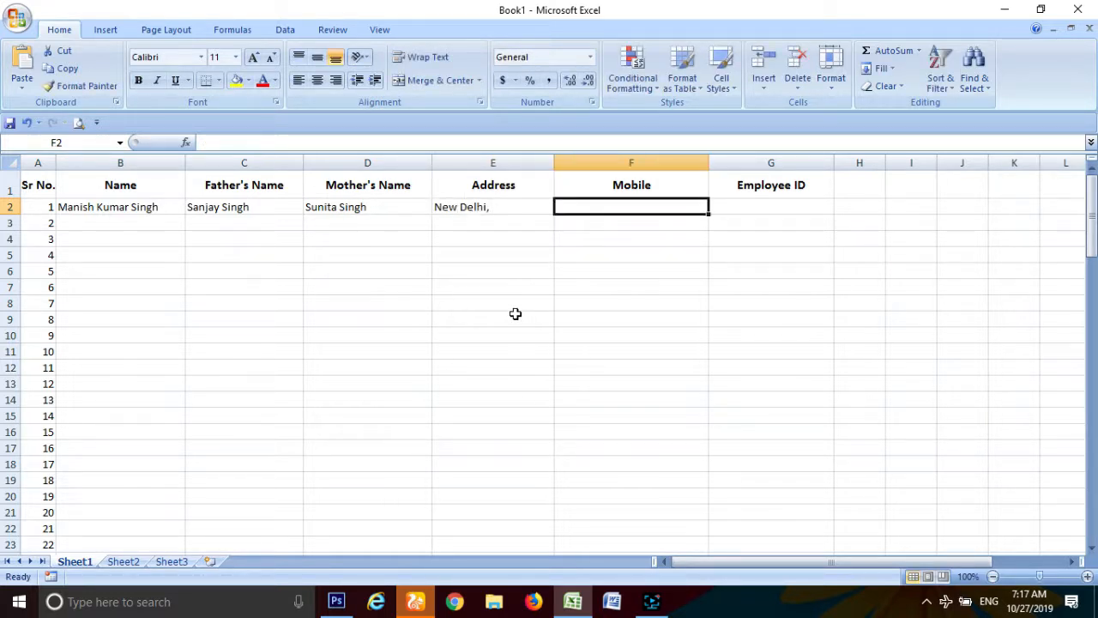
text(+91)
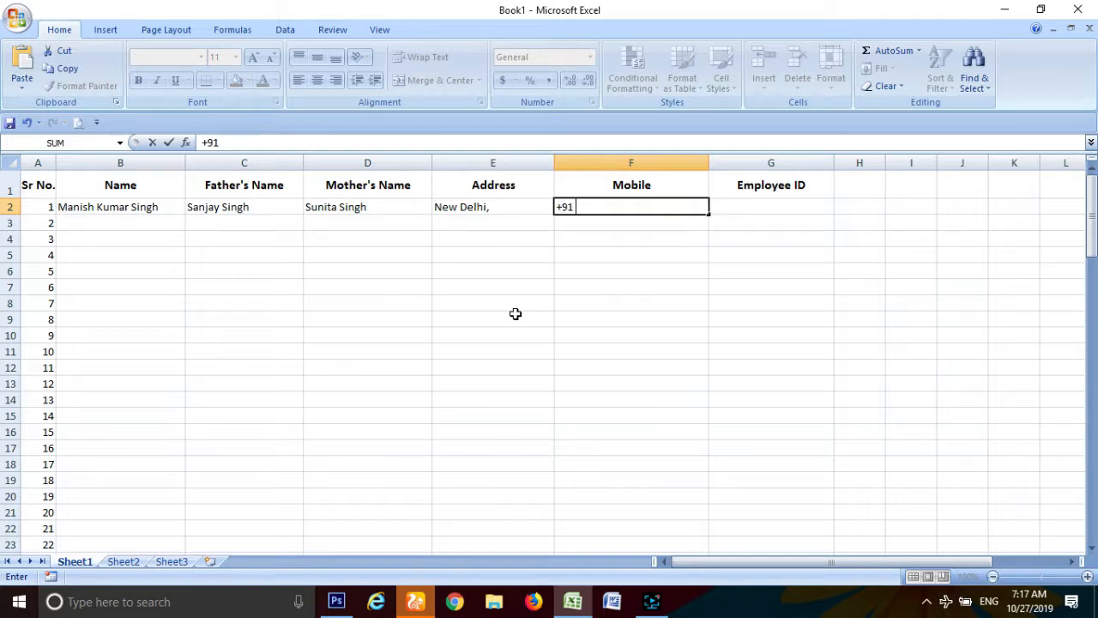
text( 9876543210)
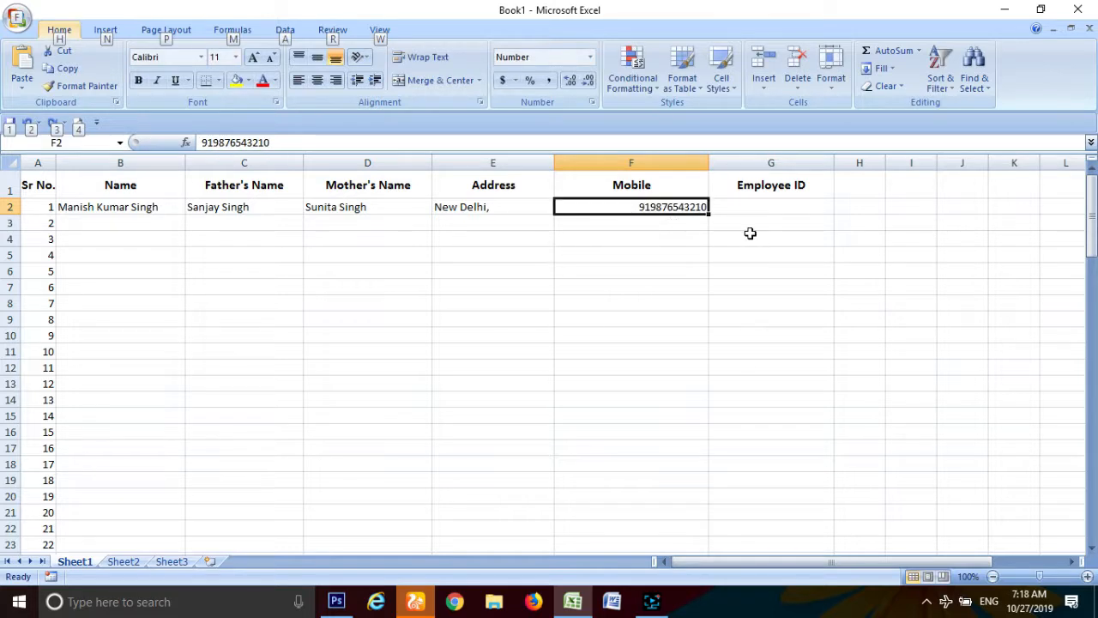
click(740, 206)
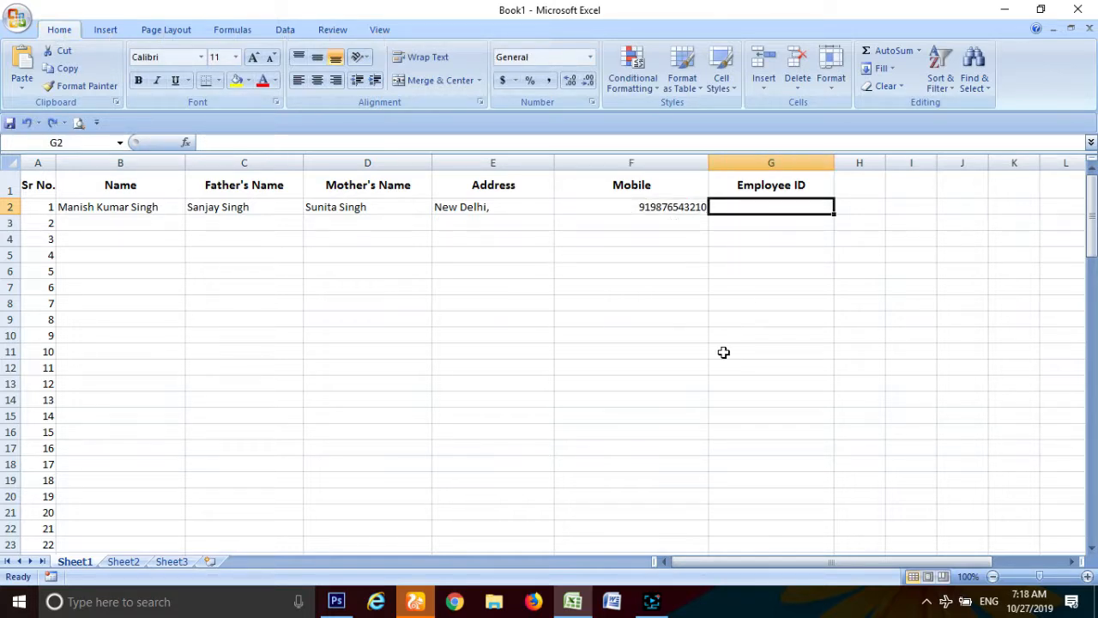
text(001)
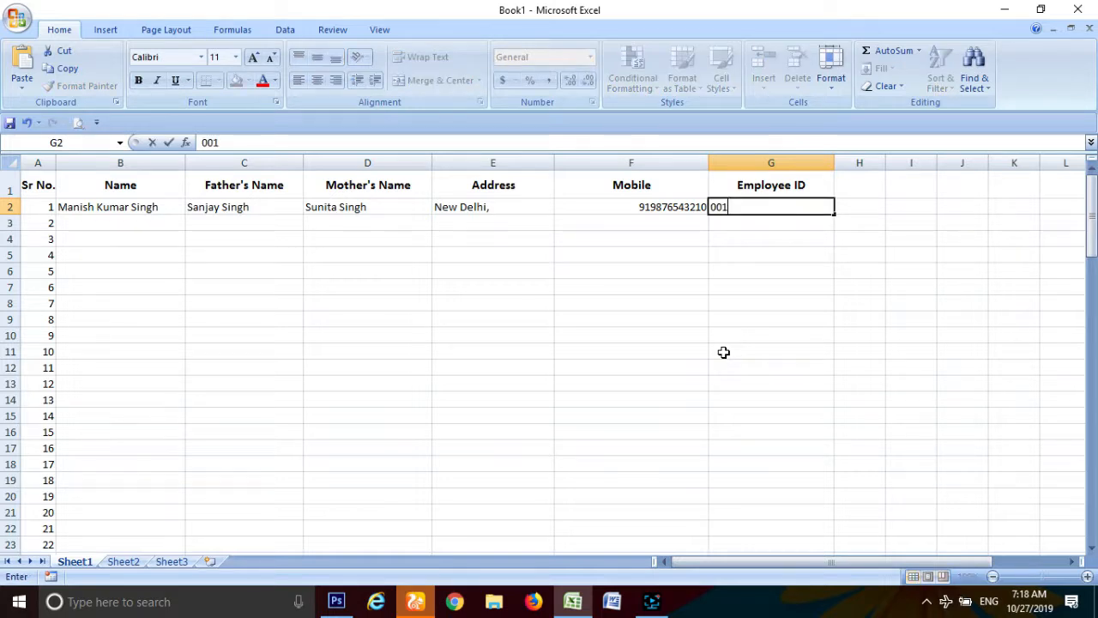
key(Return)
Step: Centre the first employee's row B2:G2
click(721, 206)
drag(721, 207, 103, 207)
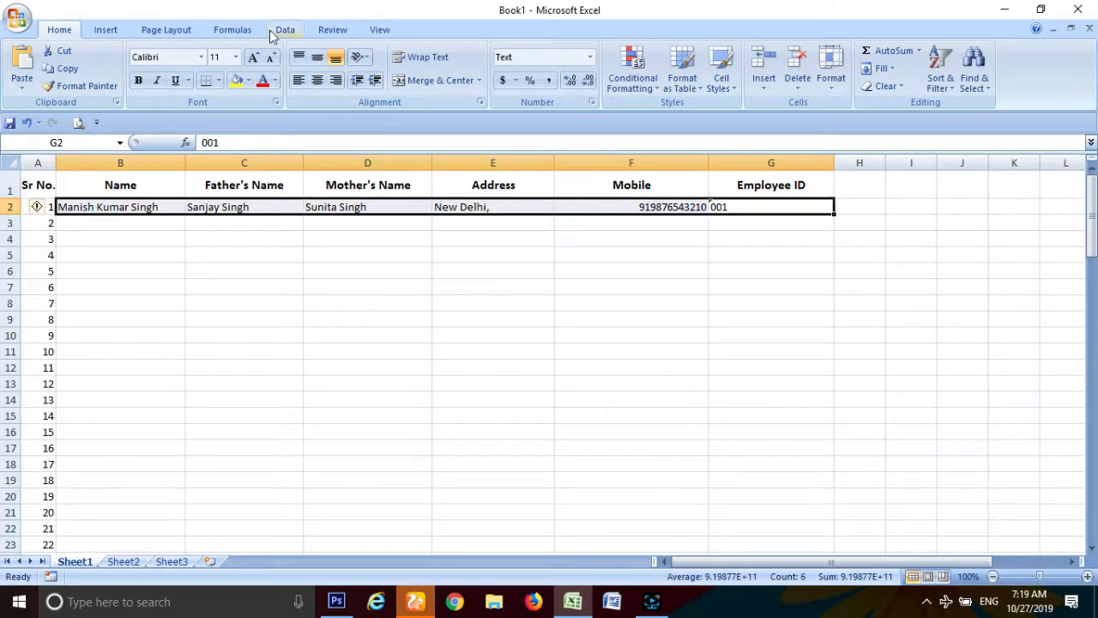
click(317, 80)
Step: Enter the second employee's name in B3 and father's name in C3
click(651, 271)
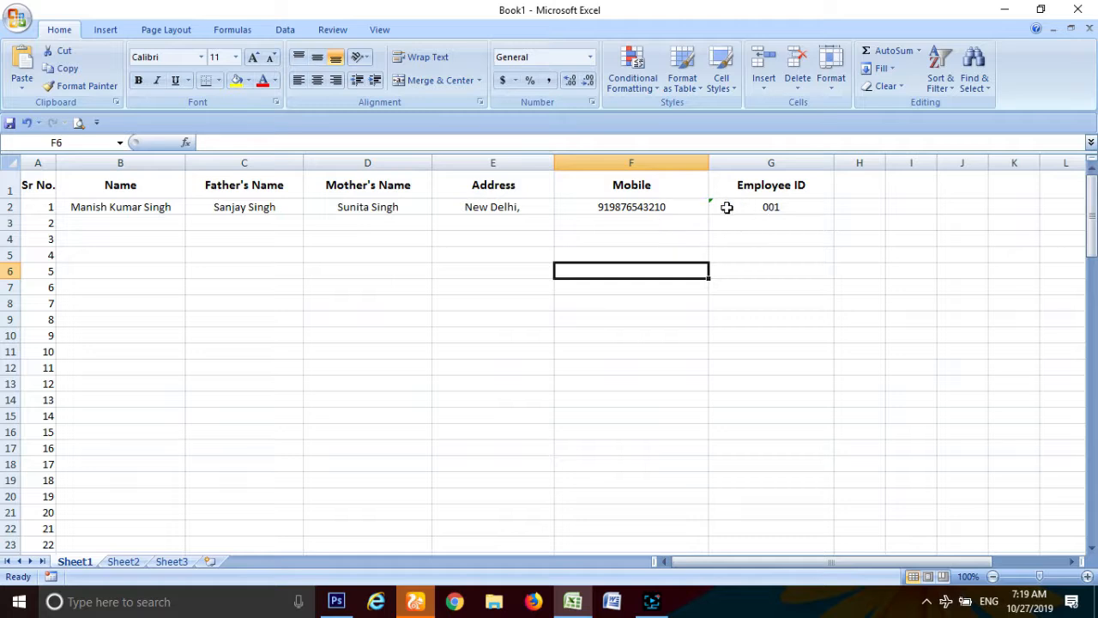
click(131, 224)
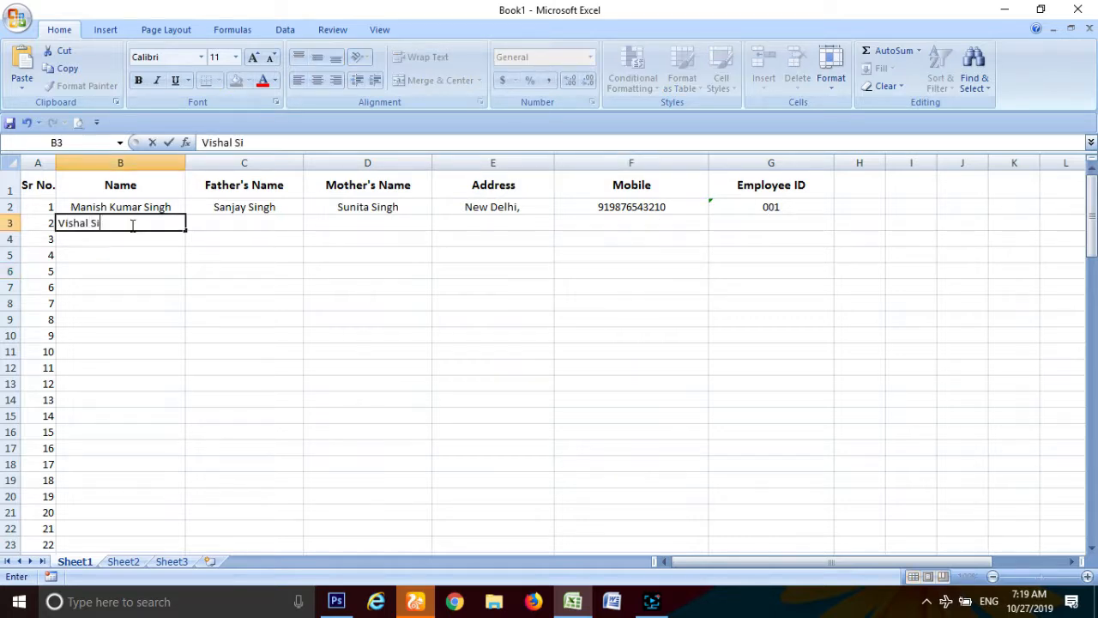
key(Tab)
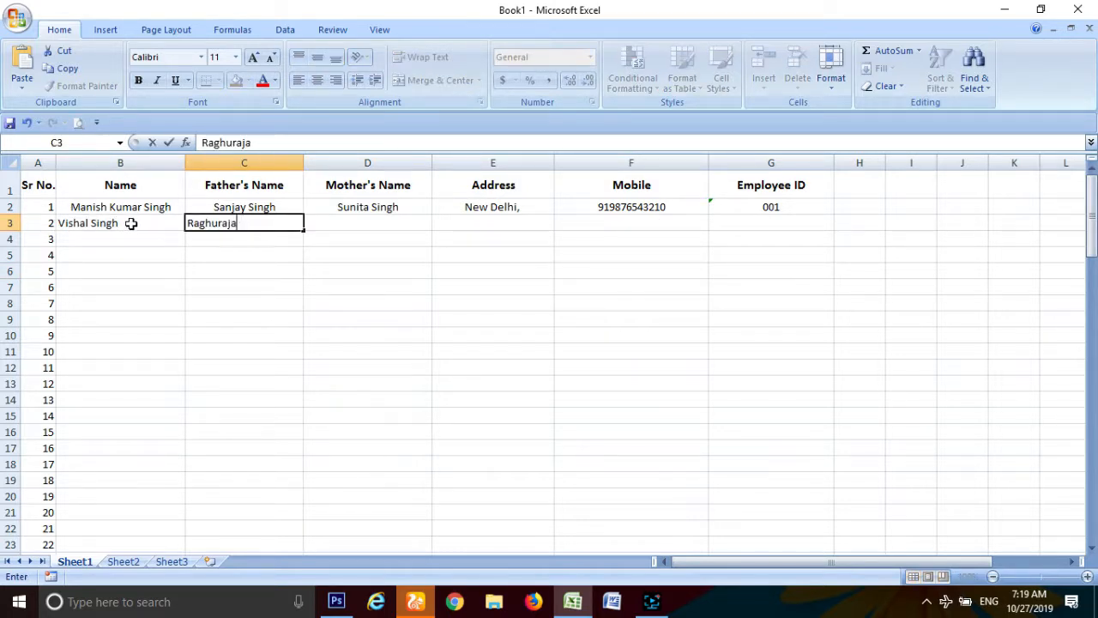
key(Tab)
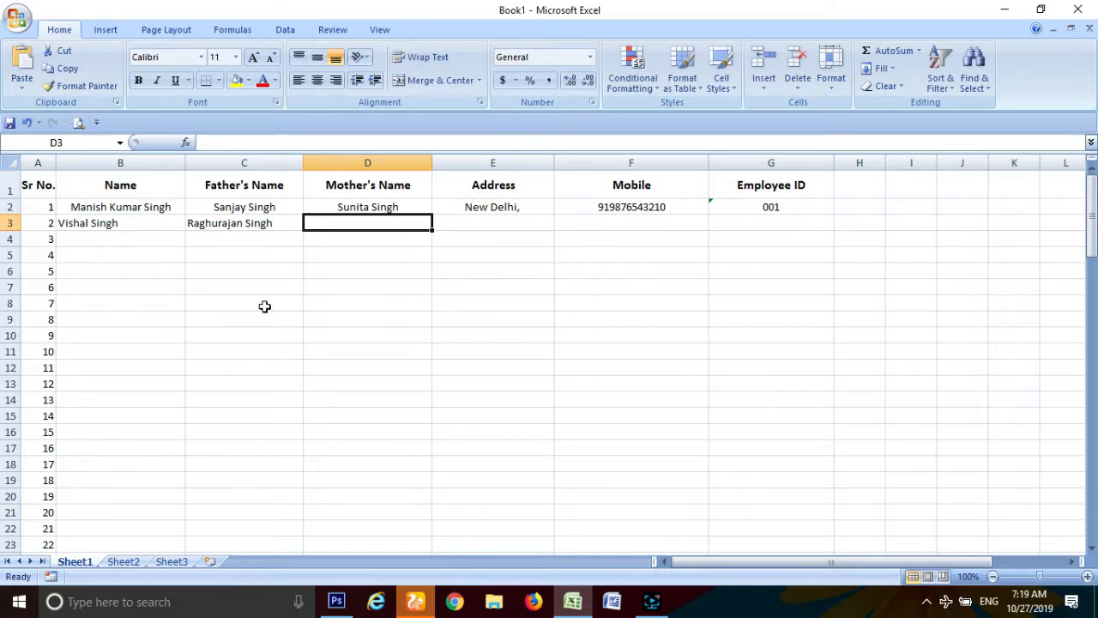
Step: Enter the second employee's mother's name in D3 and address in E3
text(Manis)
key(BackSpace)
key(BackSpace)
key(BackSpace)
key(BackSpace)
key(BackSpace)
text(Manis)
key(BackSpace)
key(BackSpace)
key(BackSpace)
key(BackSpace)
key(BackSpace)
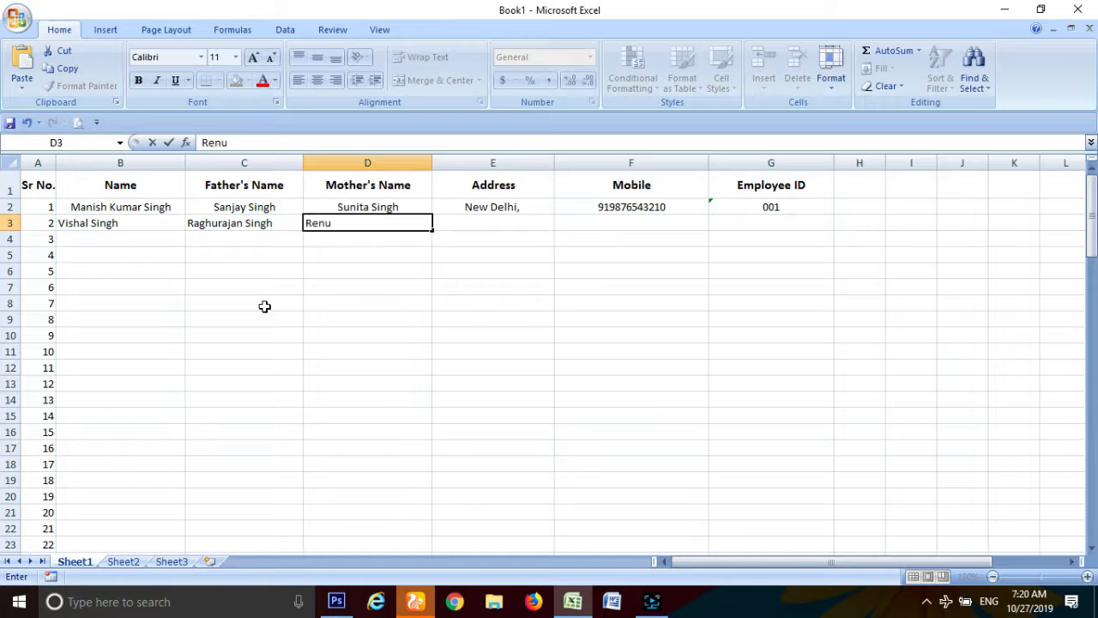
key(Tab)
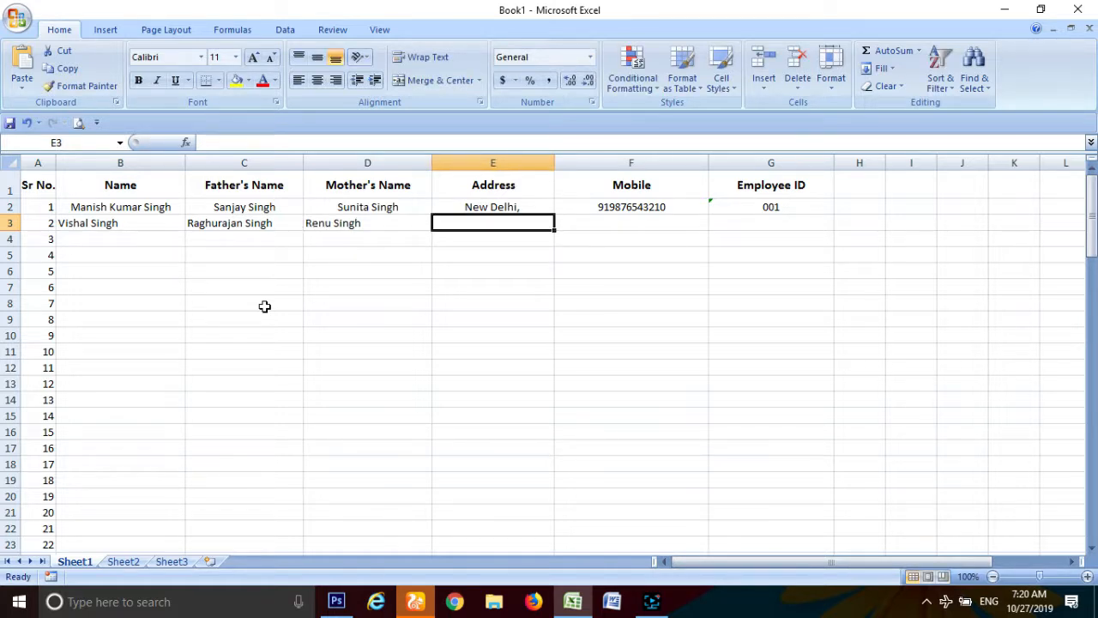
text(Mumbai)
key(Tab)
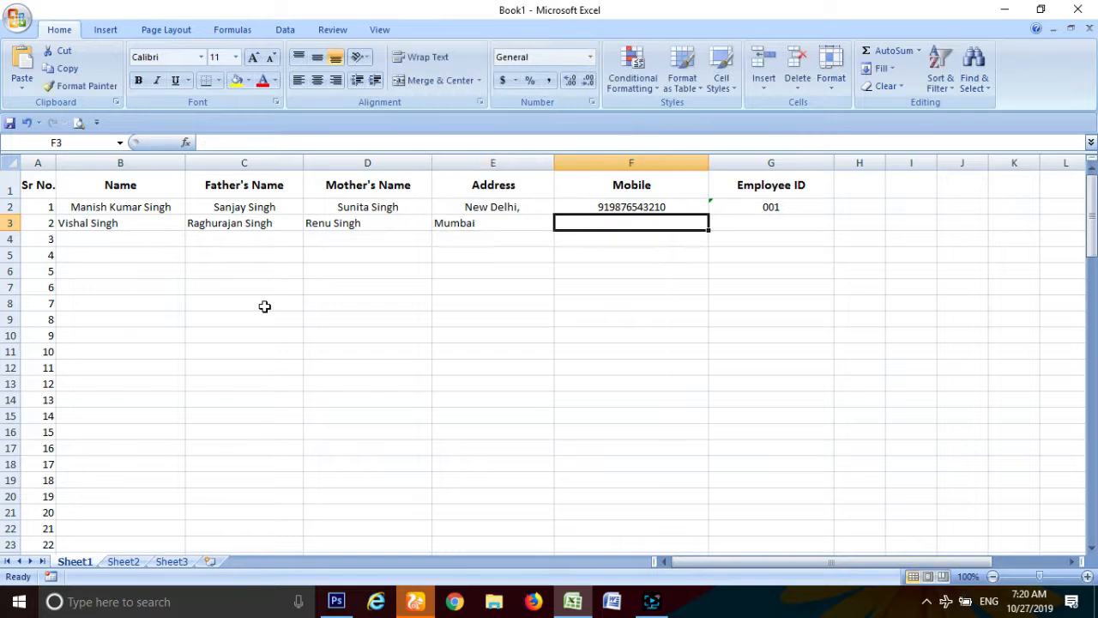
Step: Paste the mobile number into F3 and enter employee IDs 001 and 002
key(ctrl+v)
key(Tab)
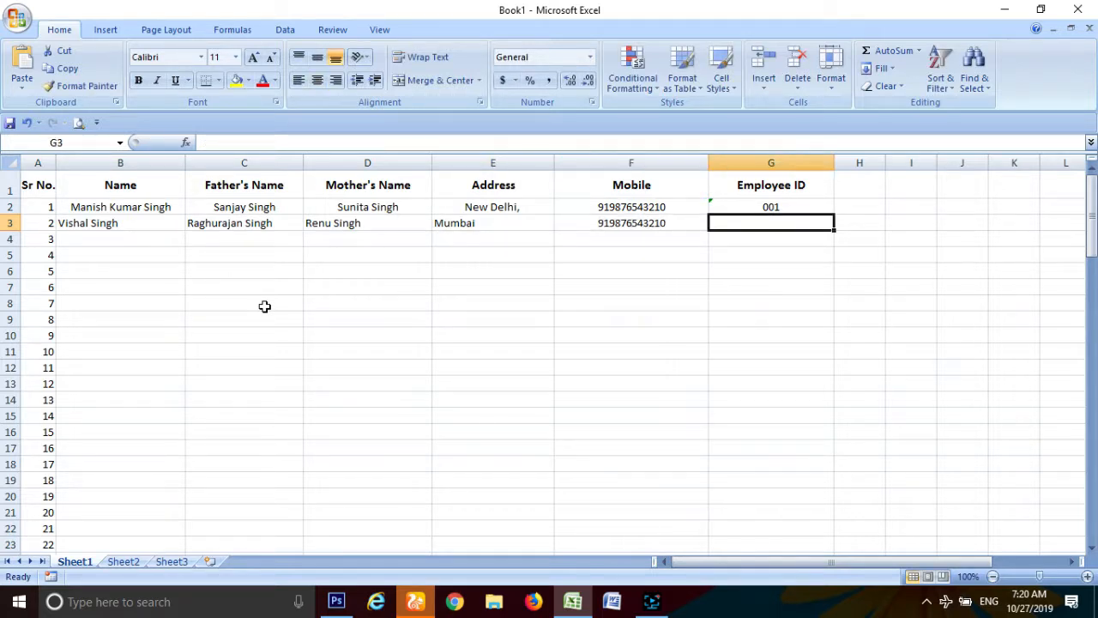
text(001)
key(ctrl+Return)
text(002)
key(Return)
Step: Fill Employee IDs 001–100 down column G to row 101
drag(761, 207, 809, 524)
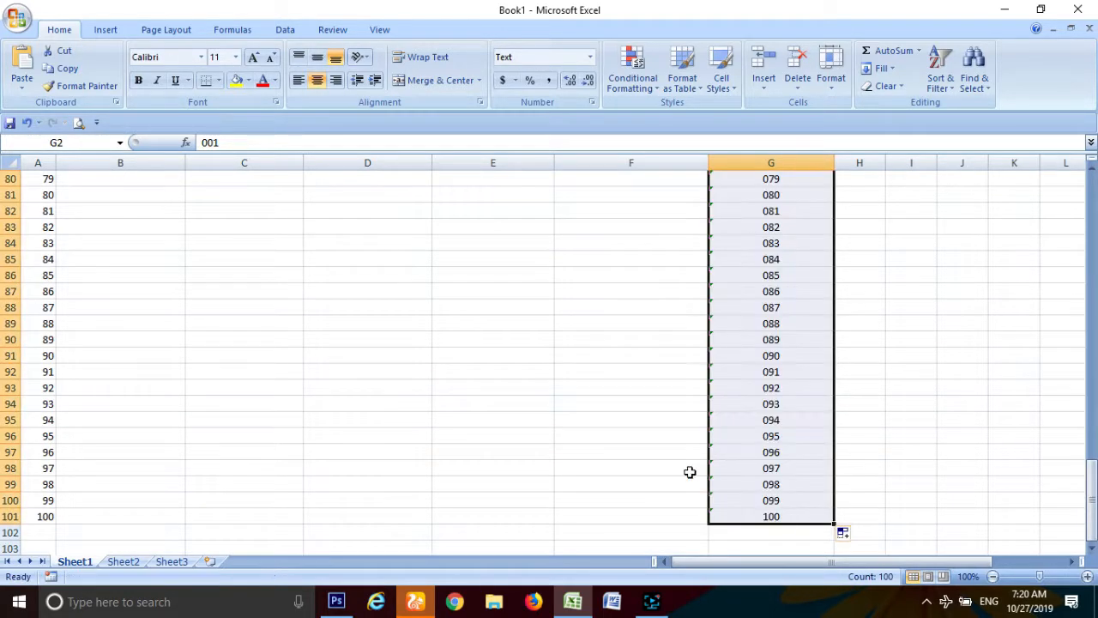
scroll(618, 452, up, 20)
scroll(618, 452, up, 6)
Step: Centre B3:F3 and repeat the two employee records down columns B–F to row 101
drag(129, 224, 642, 222)
click(318, 81)
drag(709, 230, 697, 525)
scroll(588, 466, up, 16)
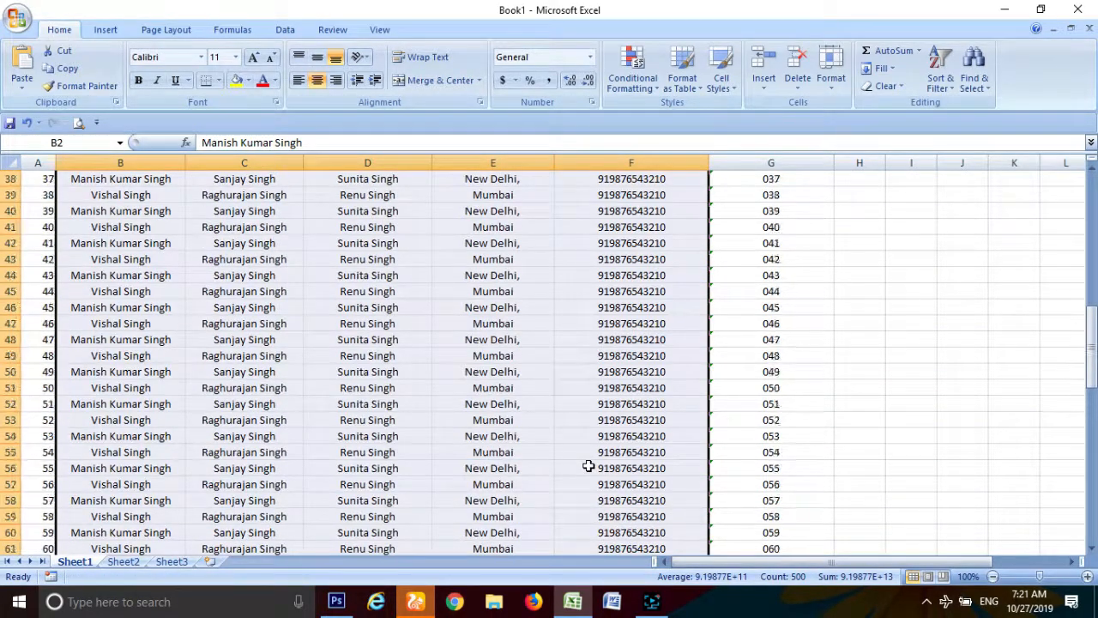
scroll(588, 463, up, 11)
click(247, 336)
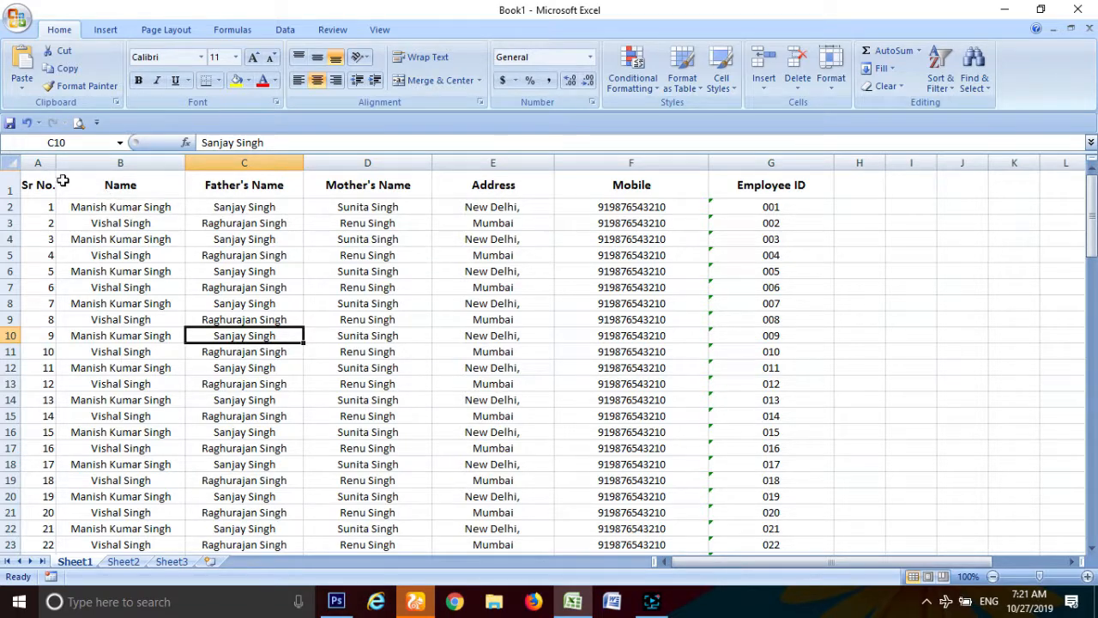
Step: Select the Sr No., Name, Mother's Name and Address header cells in turn
click(38, 176)
click(133, 180)
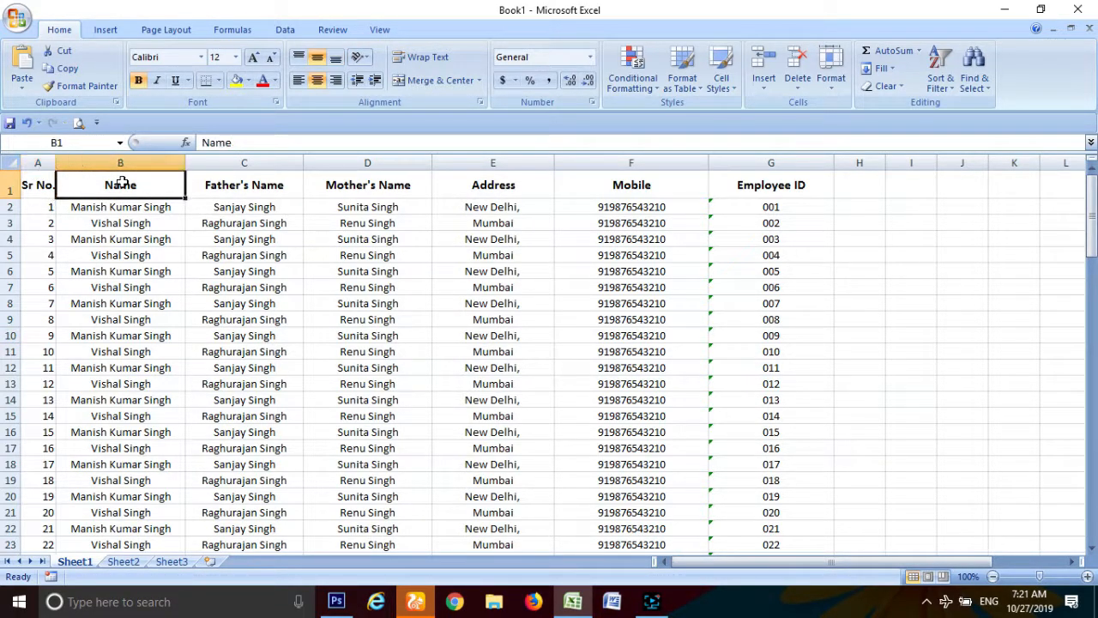
click(340, 182)
click(467, 184)
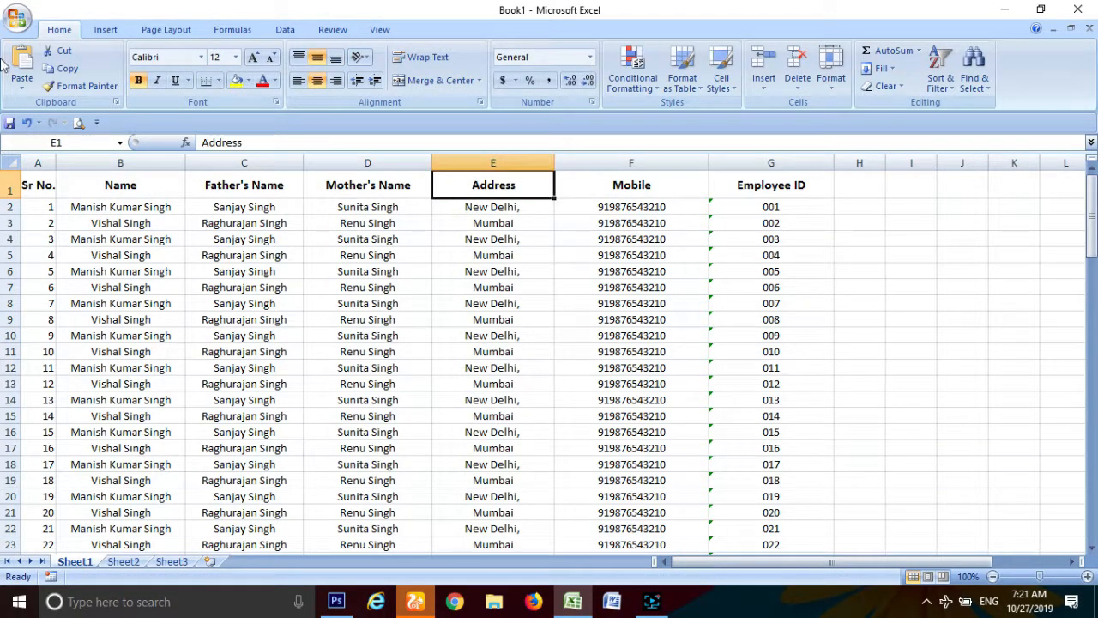
Step: Zoom into the print preview, showing six pages with only Sr No. to Mother's Name first, then close it
click(17, 19)
mouse_move(89, 204)
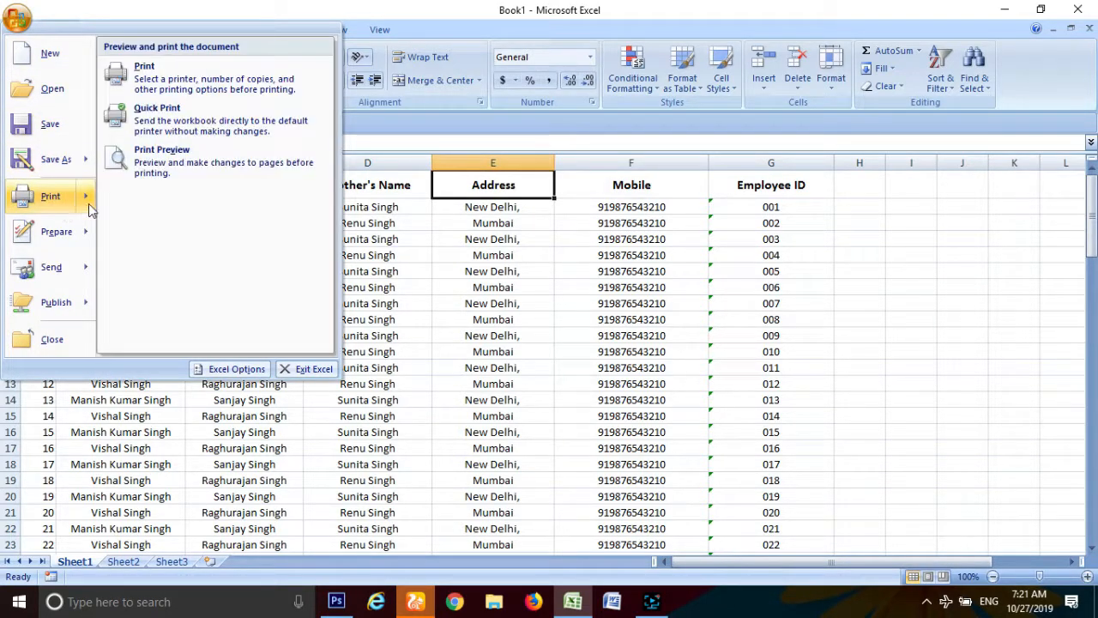
click(182, 159)
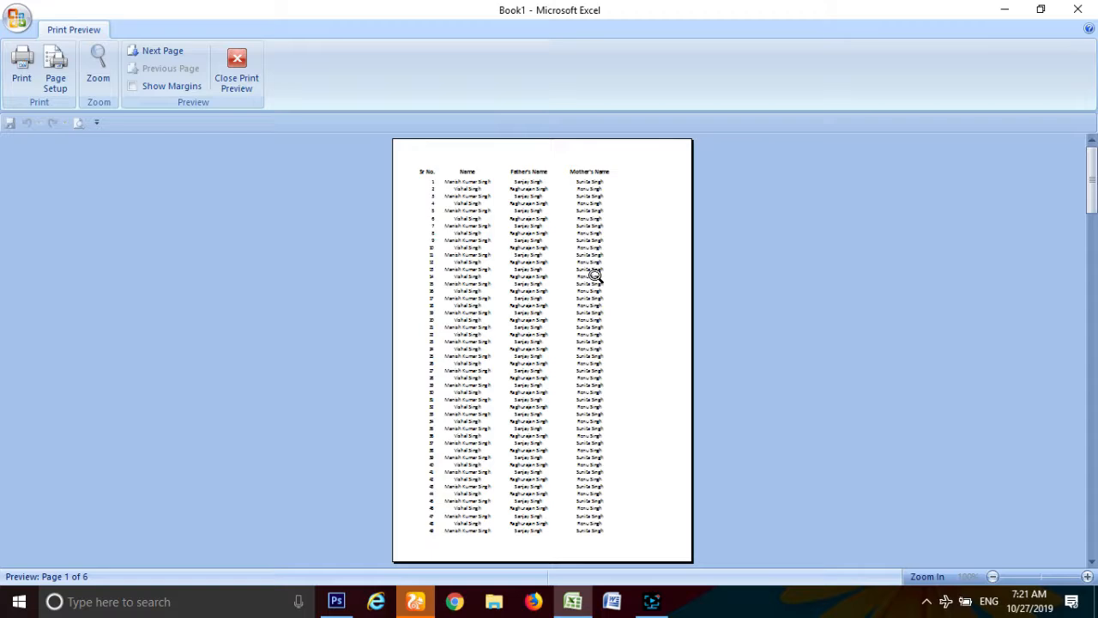
click(566, 209)
scroll(557, 246, up, 3)
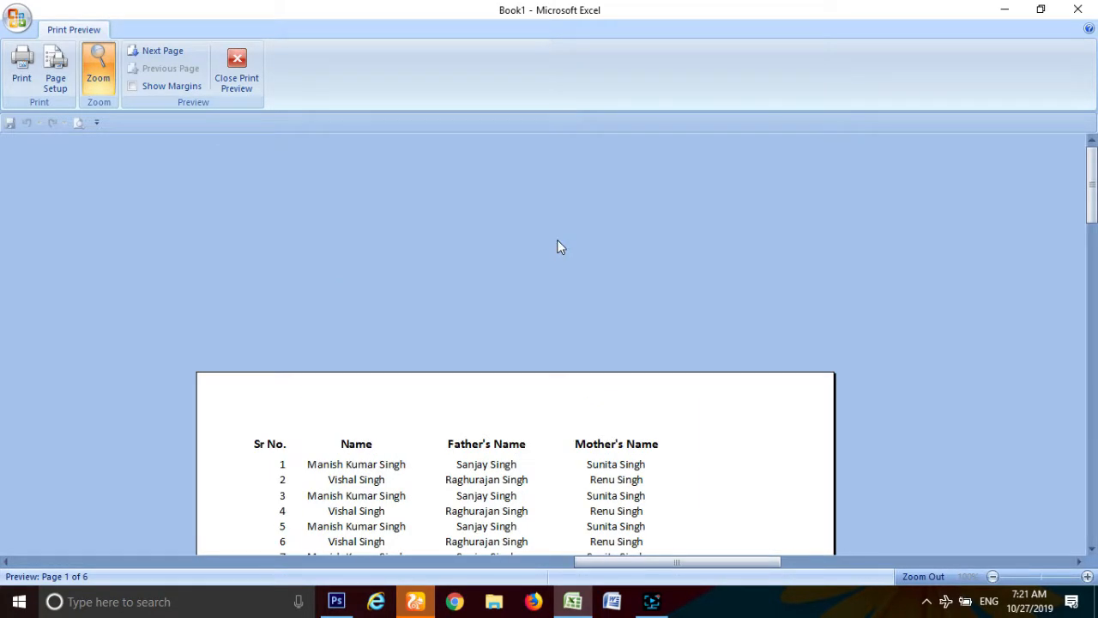
scroll(556, 247, down, 3)
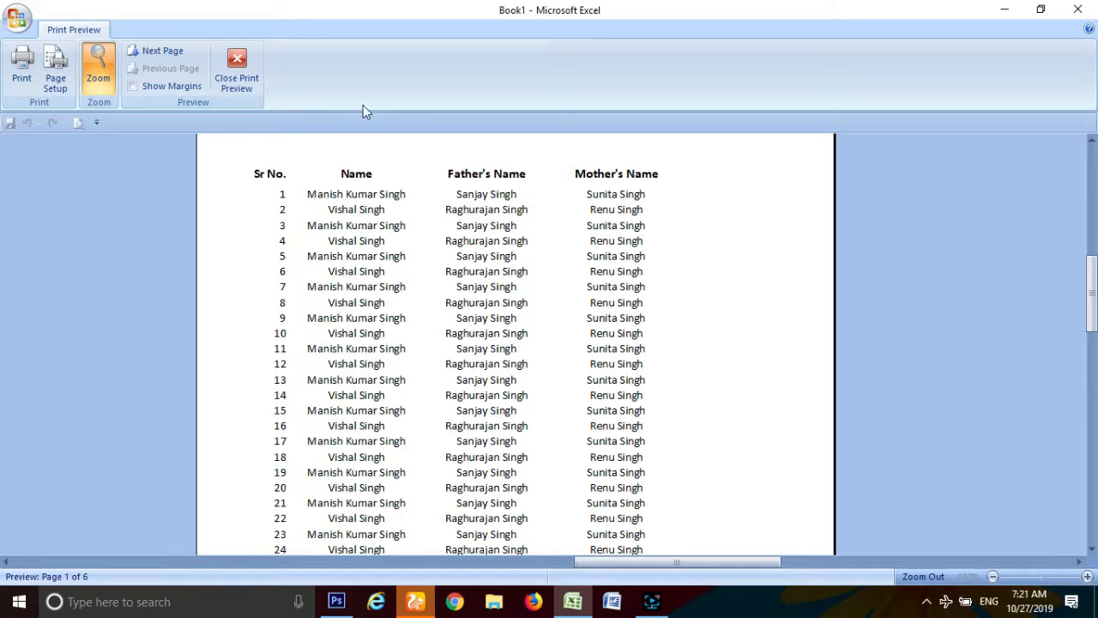
click(256, 66)
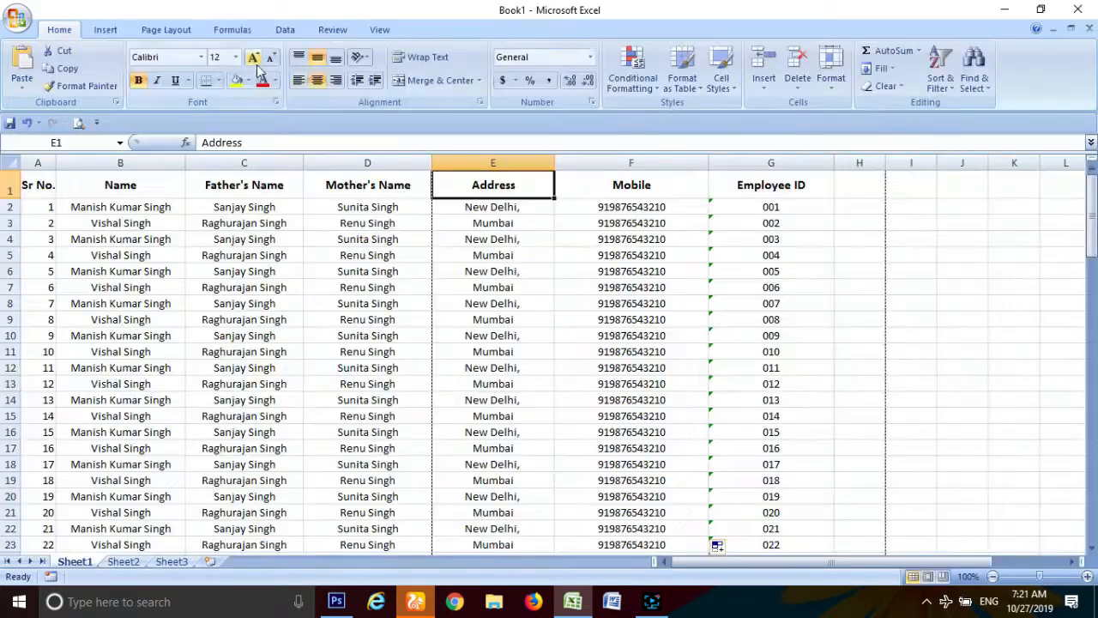
Step: On Page Layout, choose A4 as the paper size and Landscape as the orientation
click(114, 31)
click(167, 30)
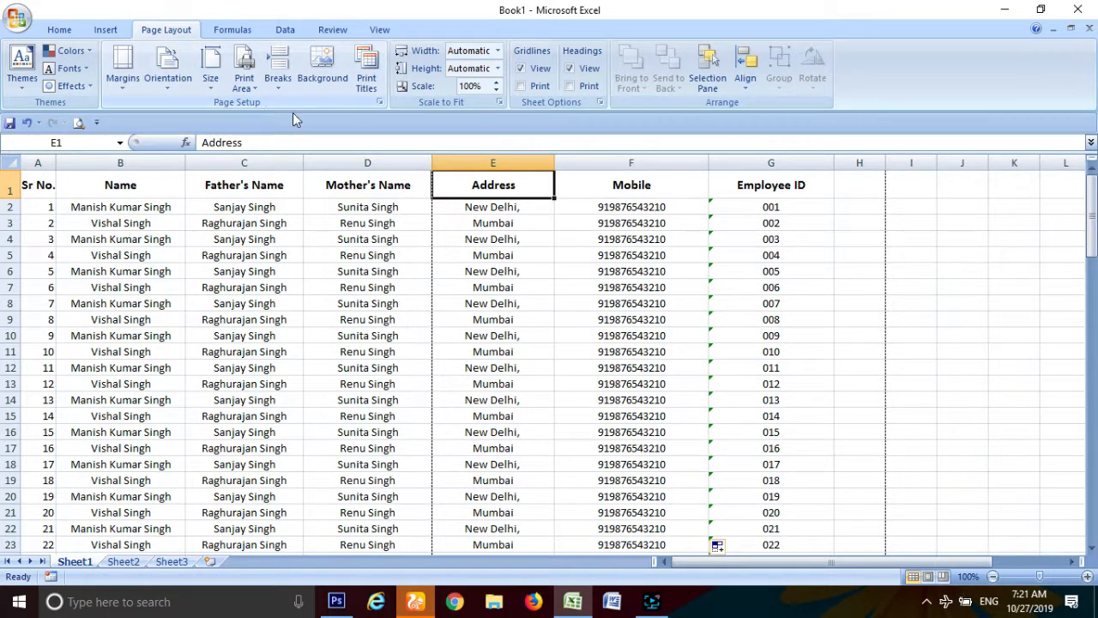
click(211, 81)
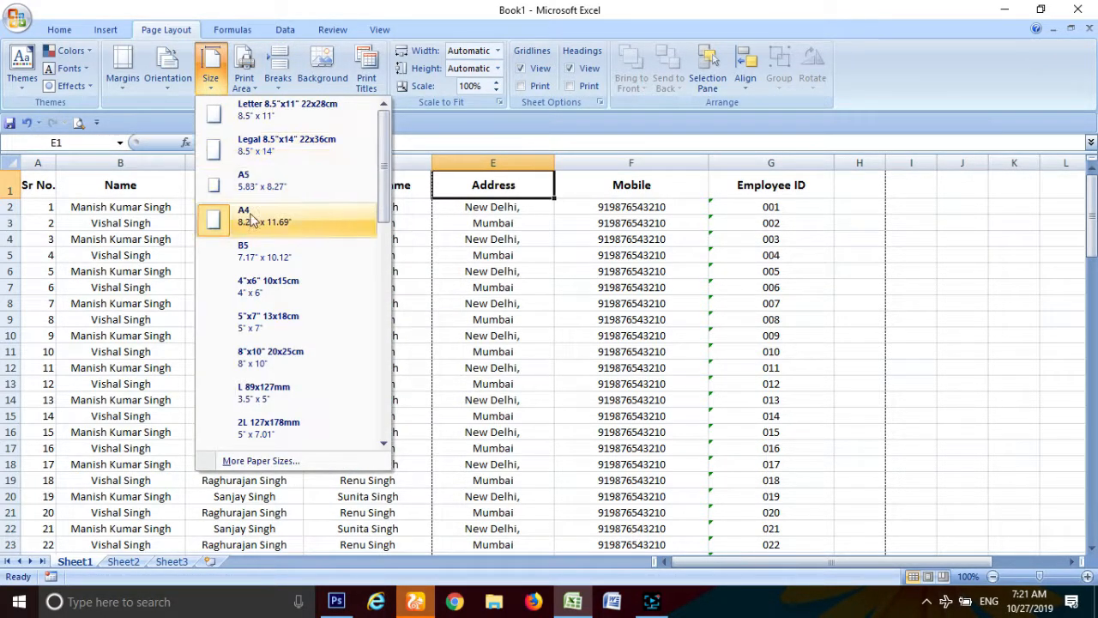
click(248, 224)
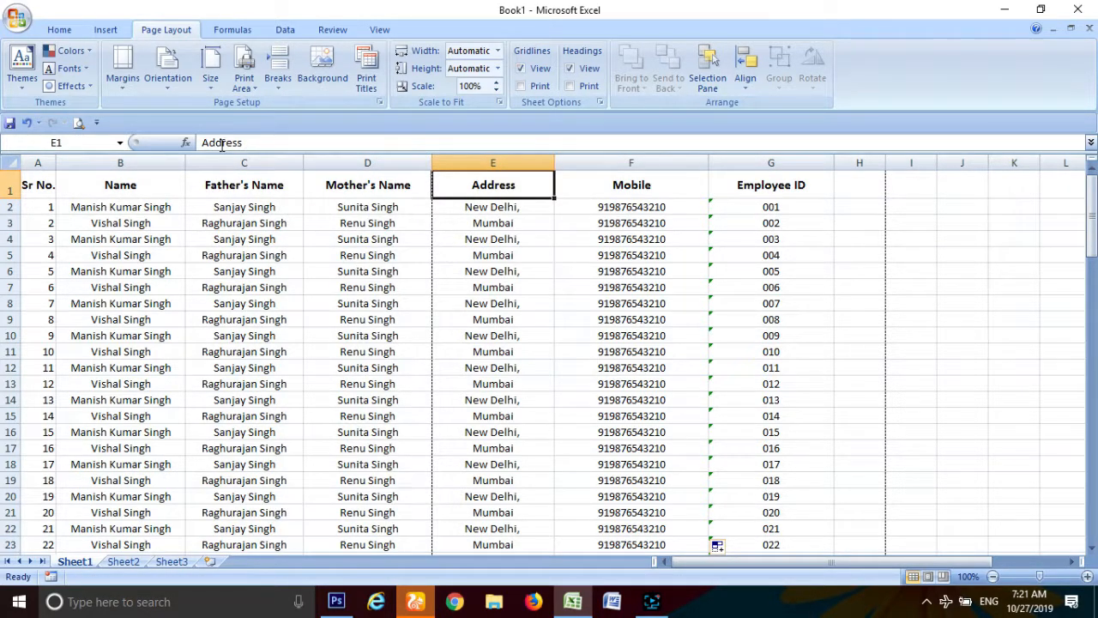
click(167, 89)
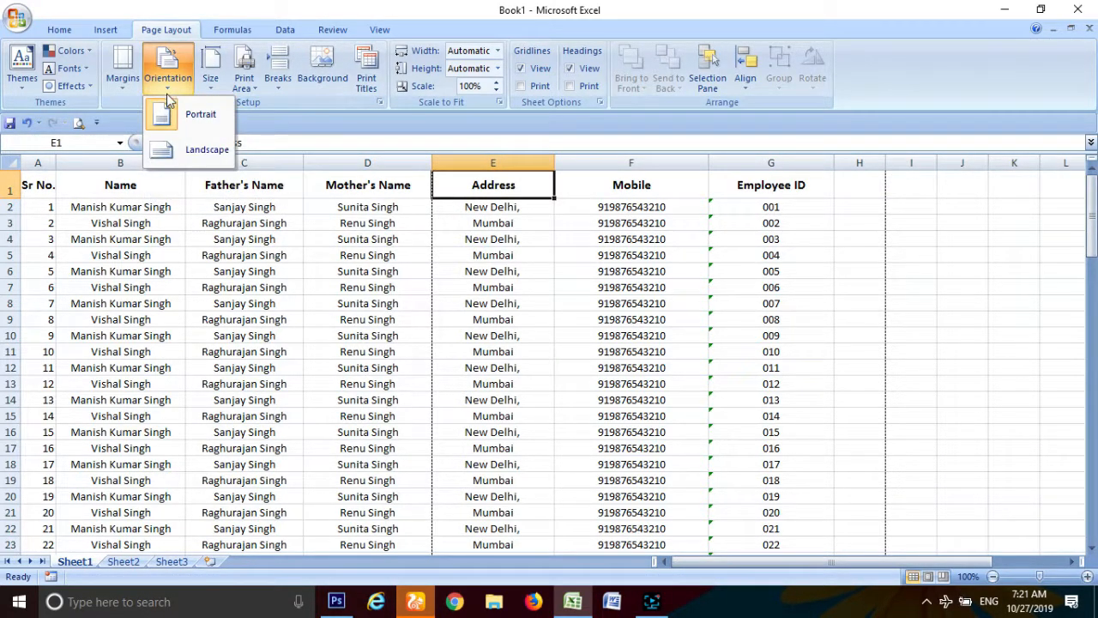
click(203, 151)
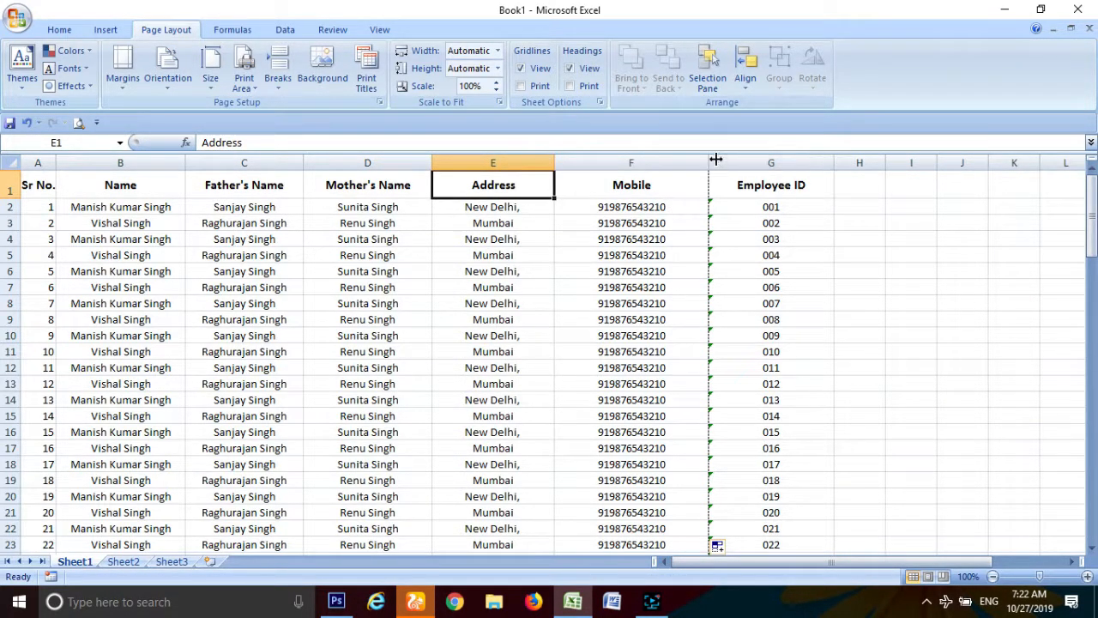
Step: Select the Employee IDs G2:G101 and choose Ignore Error for all of them
scroll(702, 360, down, 5)
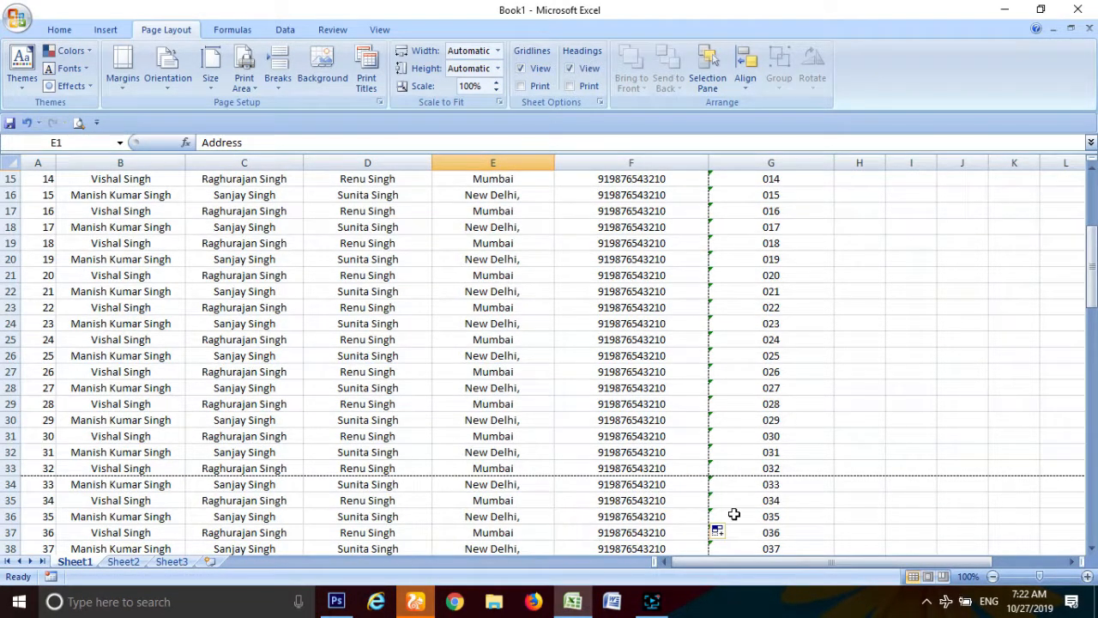
scroll(734, 435, up, 5)
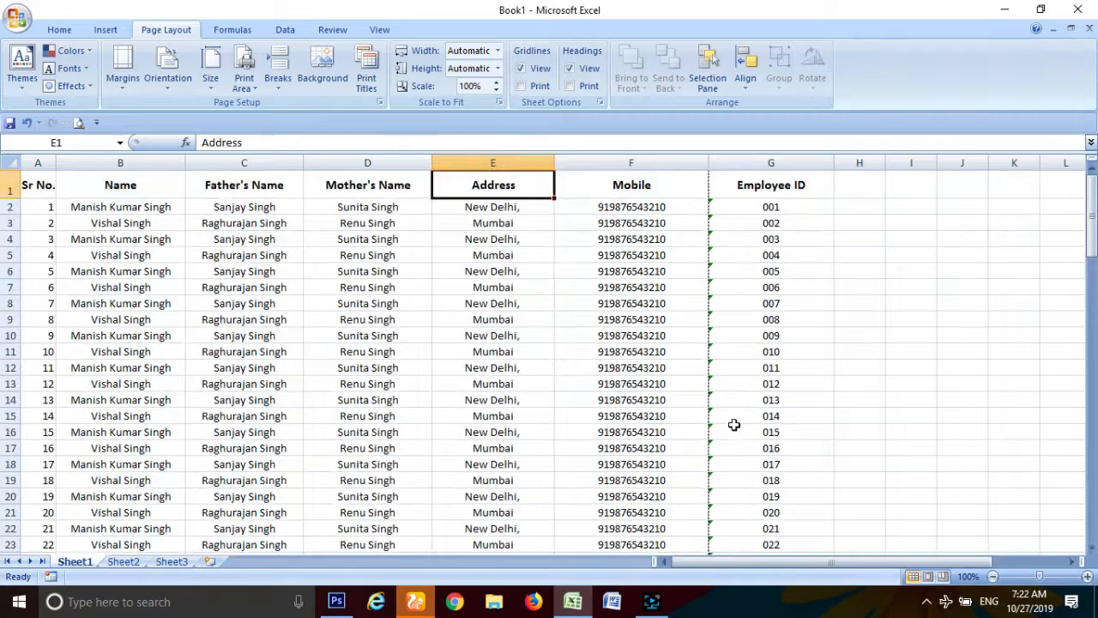
click(742, 207)
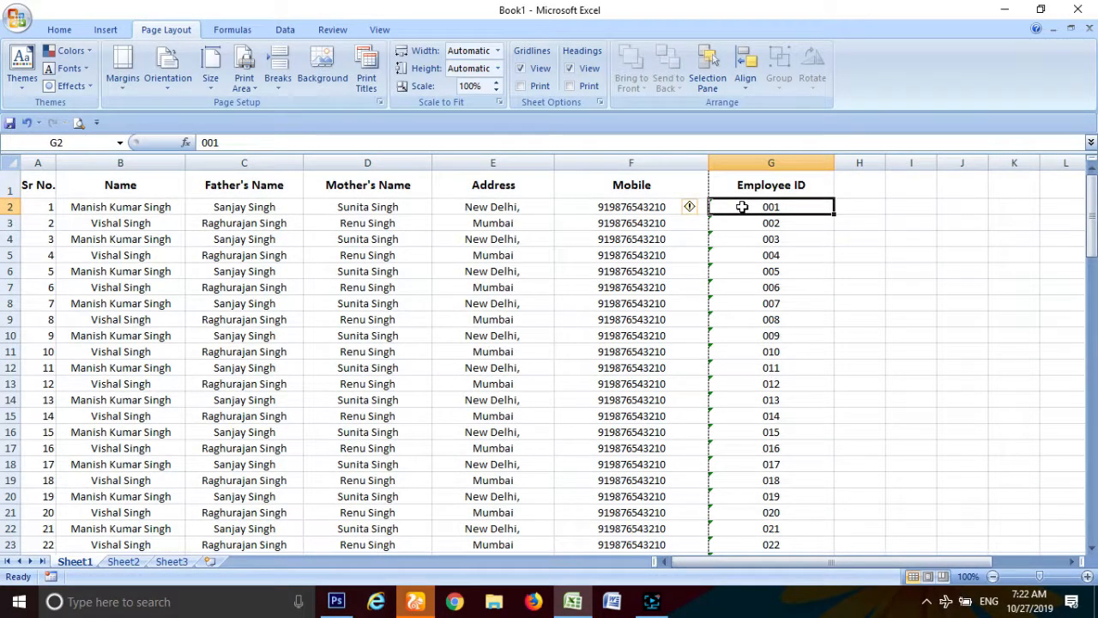
key(shift+Down)
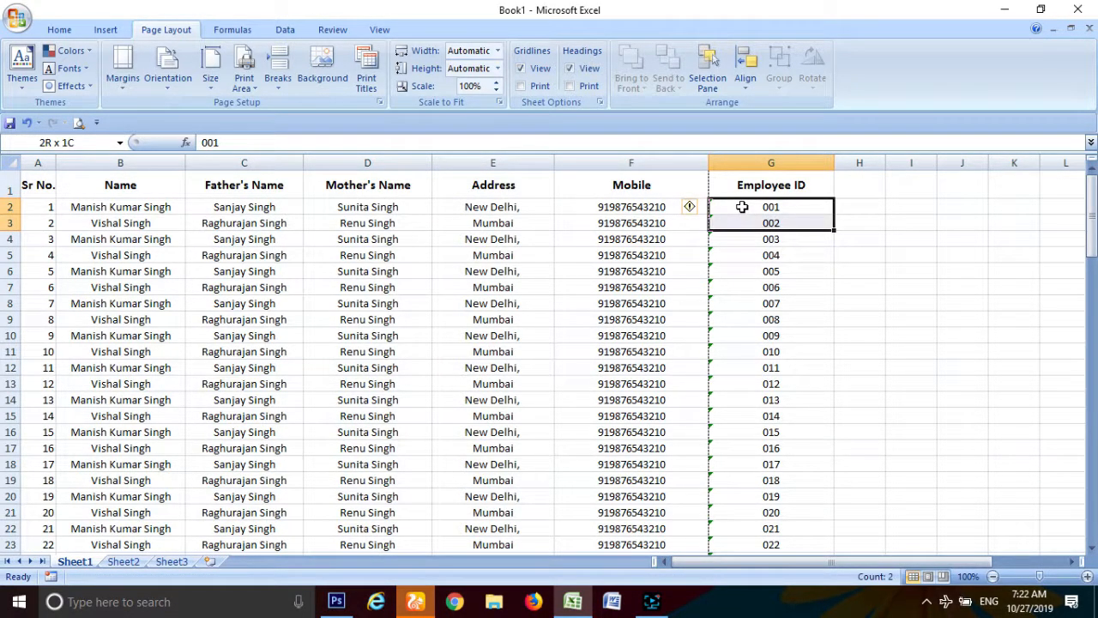
key(ctrl+shift+Down)
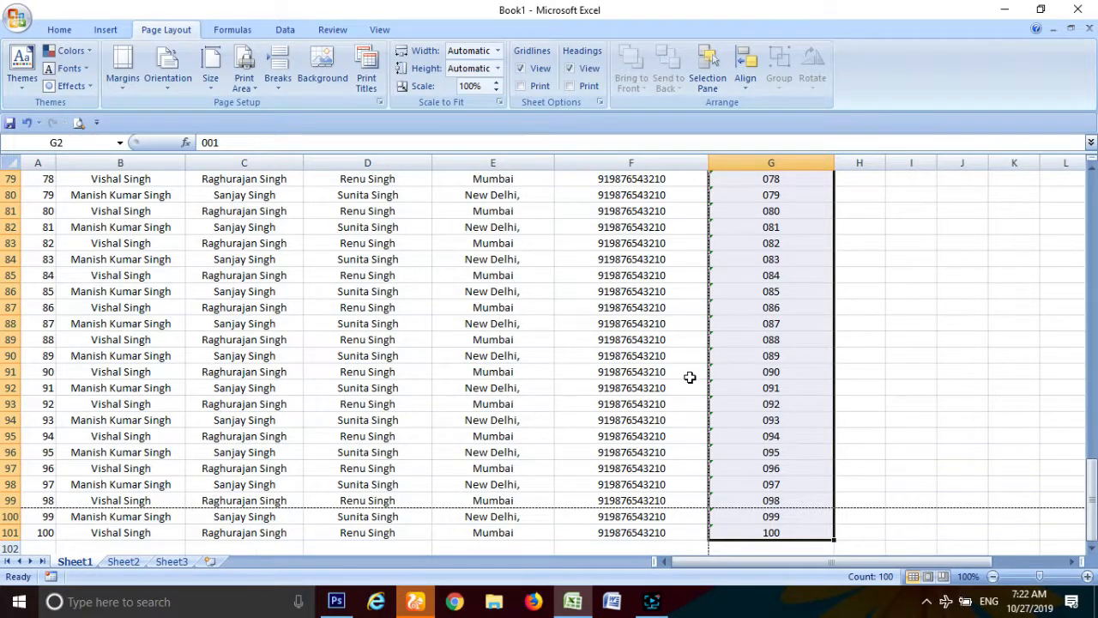
scroll(689, 378, up, 14)
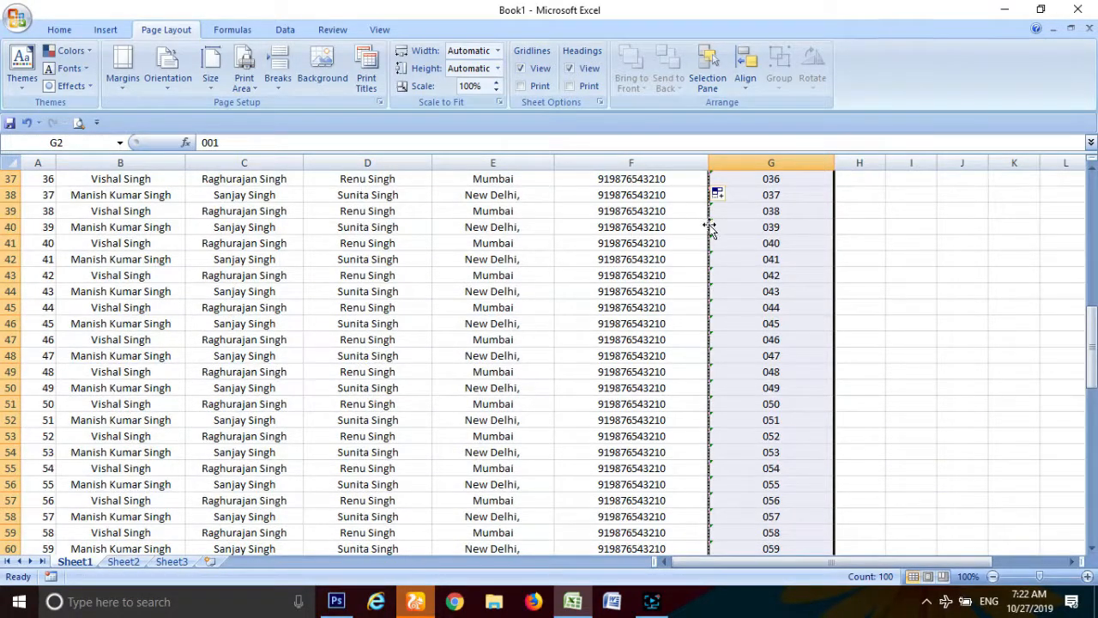
scroll(710, 230, up, 12)
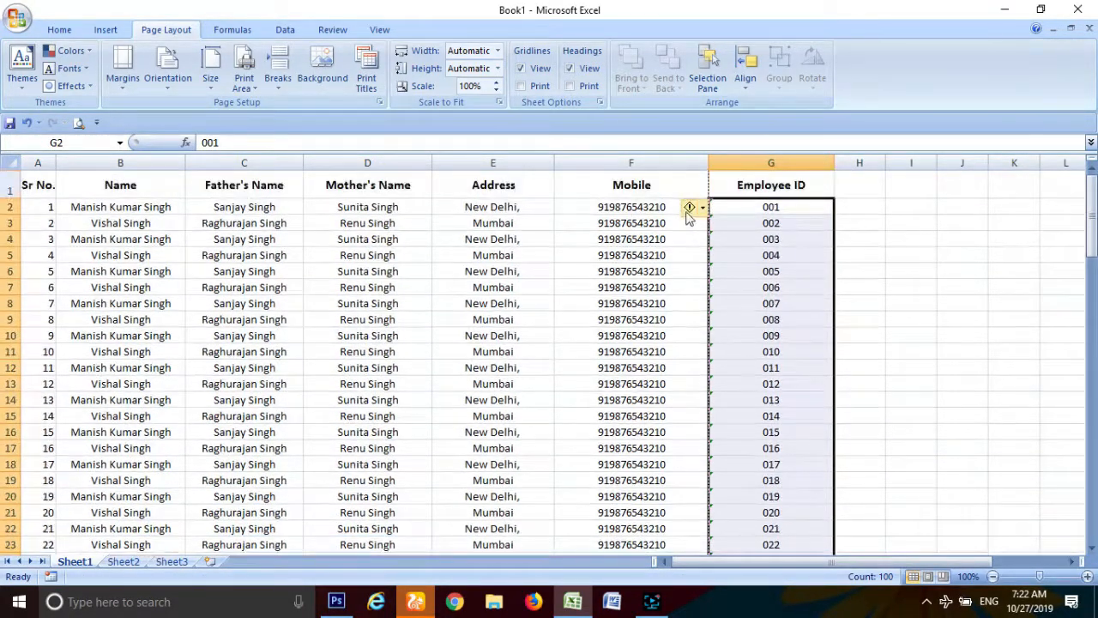
click(694, 210)
click(730, 290)
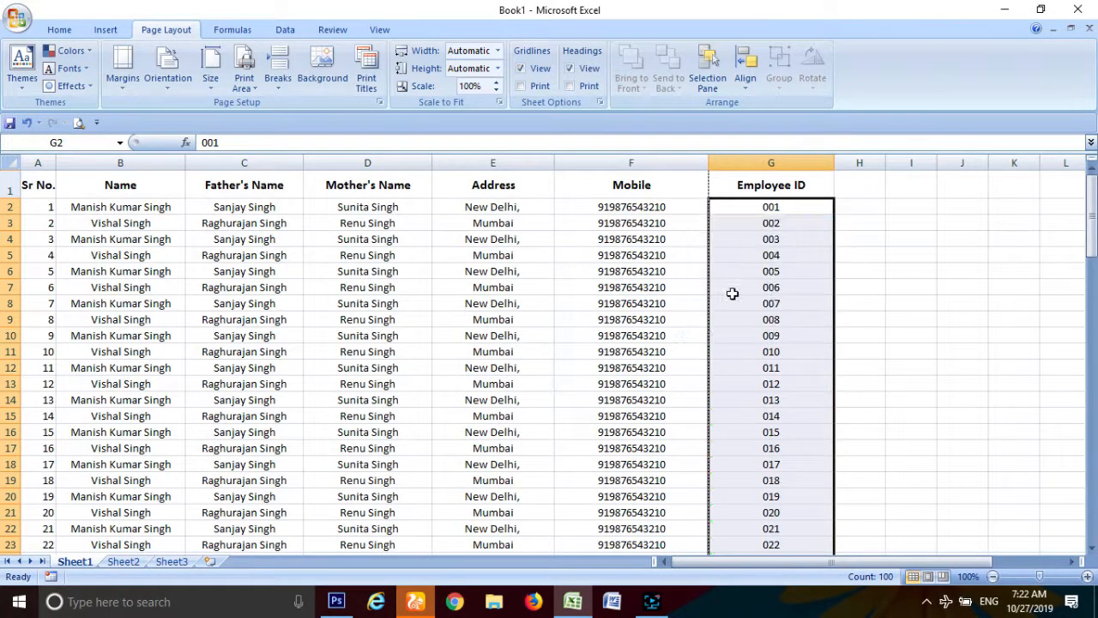
click(656, 308)
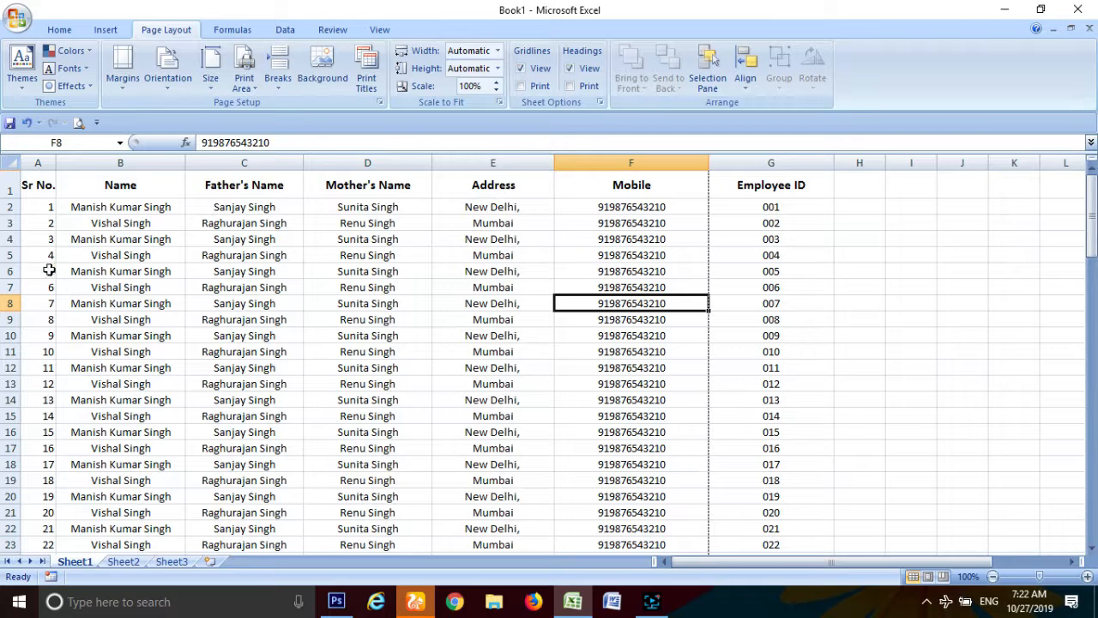
Step: Bring up the Office button's print options
scroll(539, 450, down, 5)
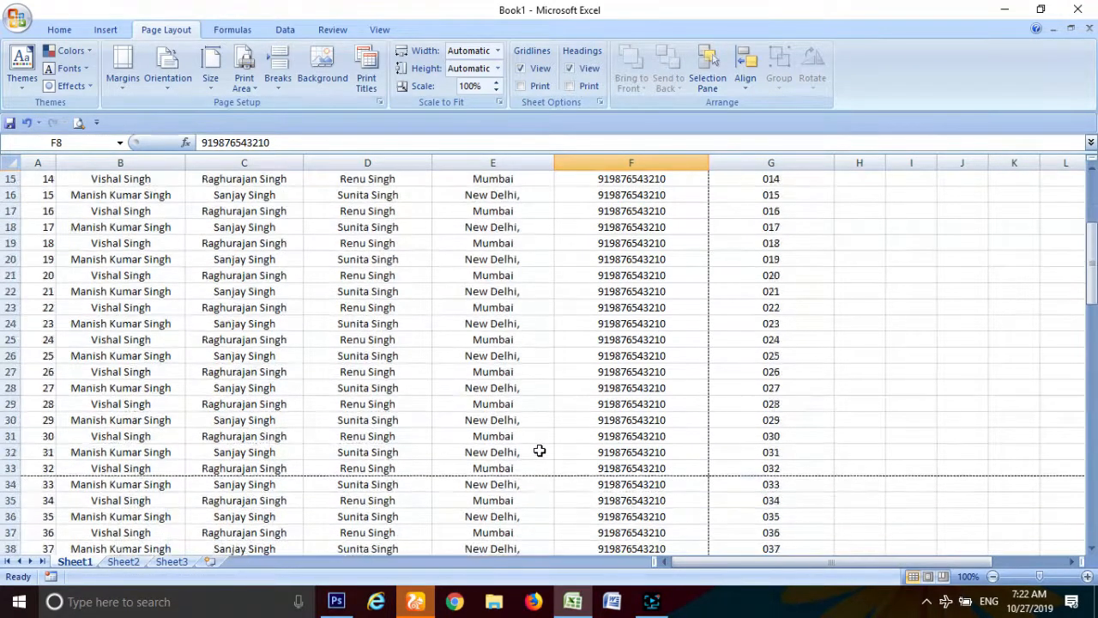
scroll(539, 450, down, 2)
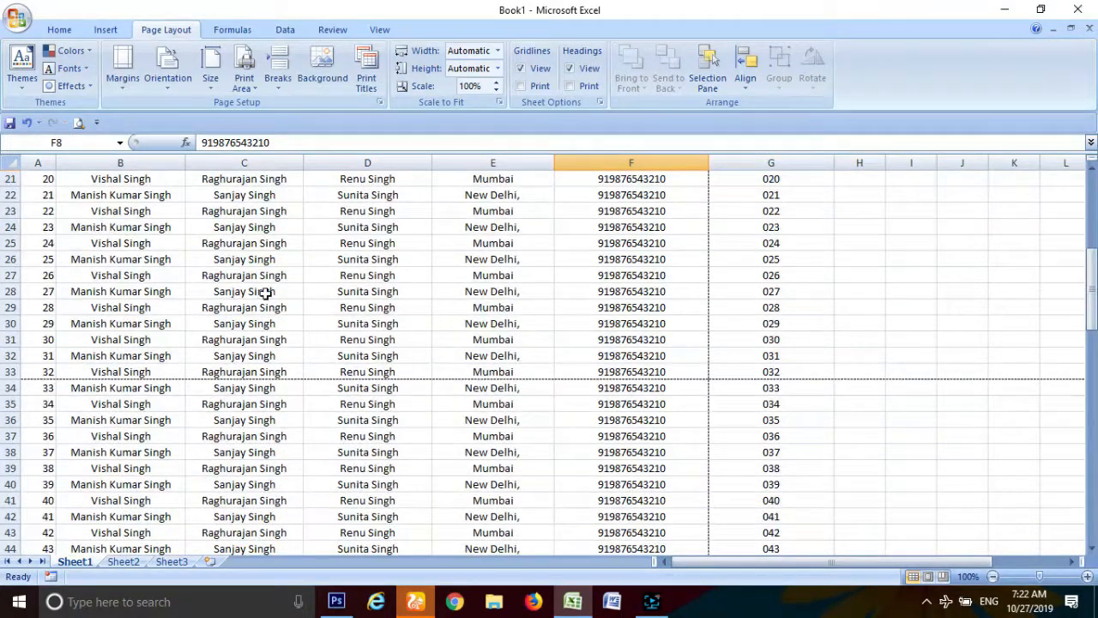
click(17, 17)
Step: Preview the landscape printout, page 1 of 8 with Sr No. to Mobile, then close it
mouse_move(85, 195)
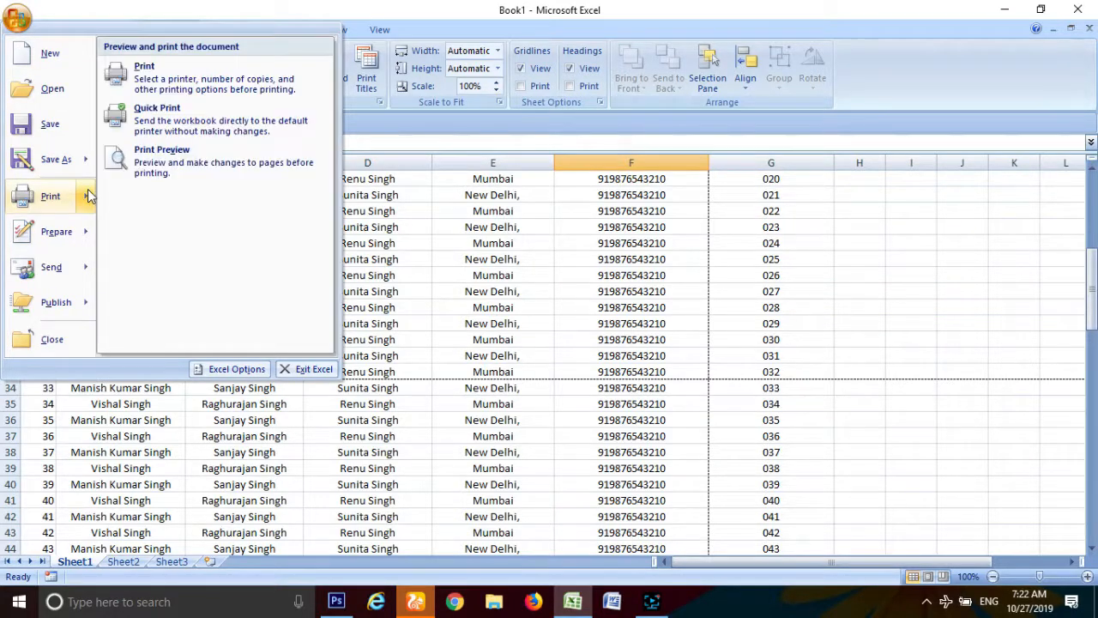
click(181, 152)
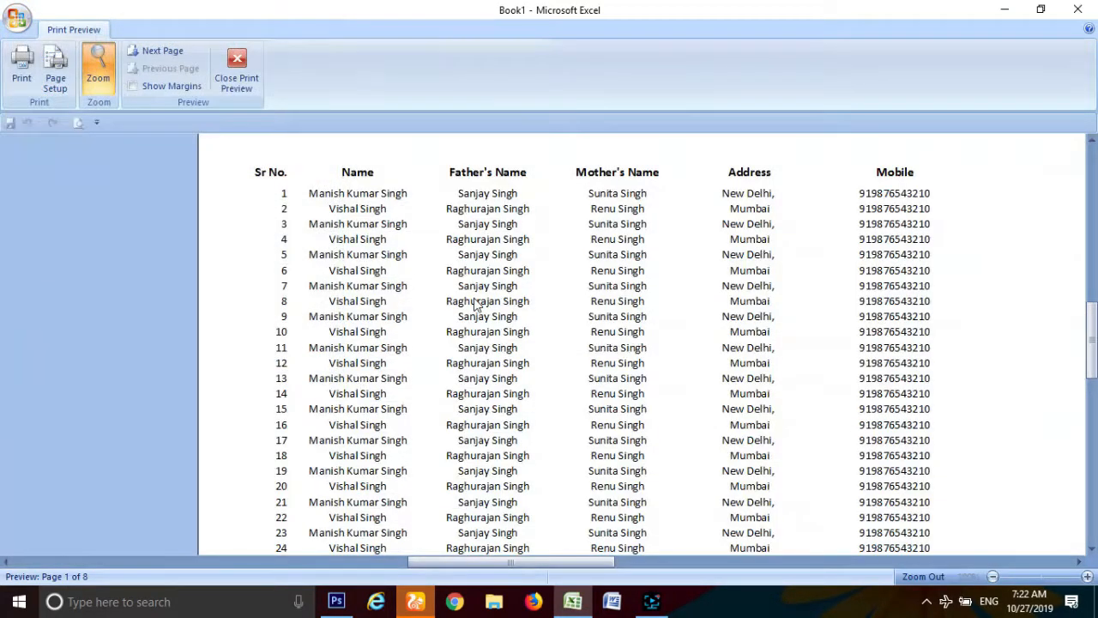
click(402, 225)
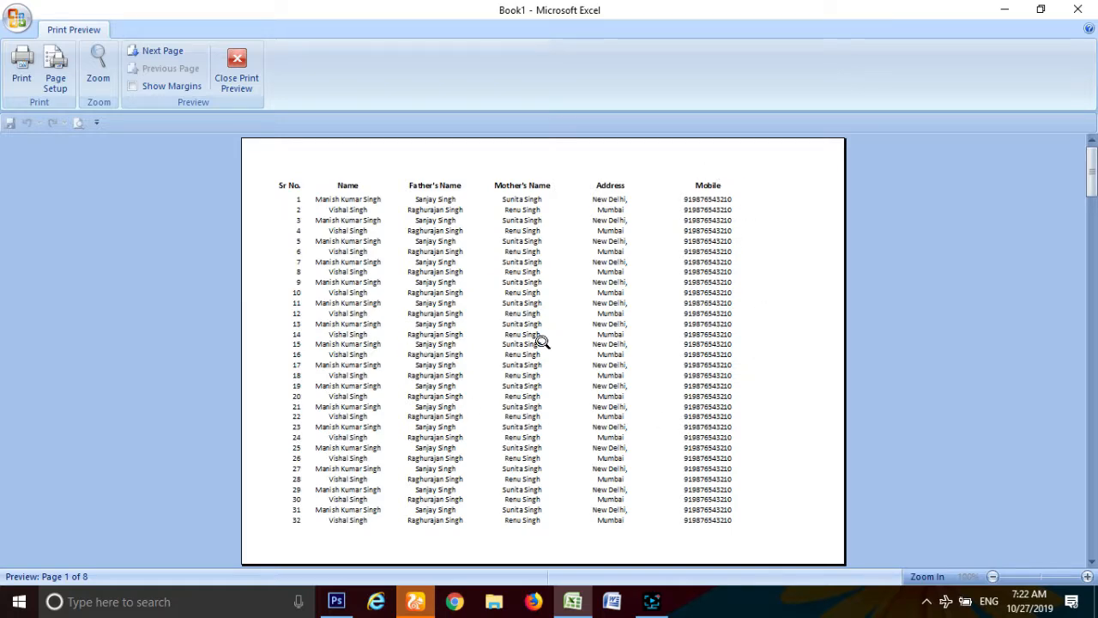
click(245, 83)
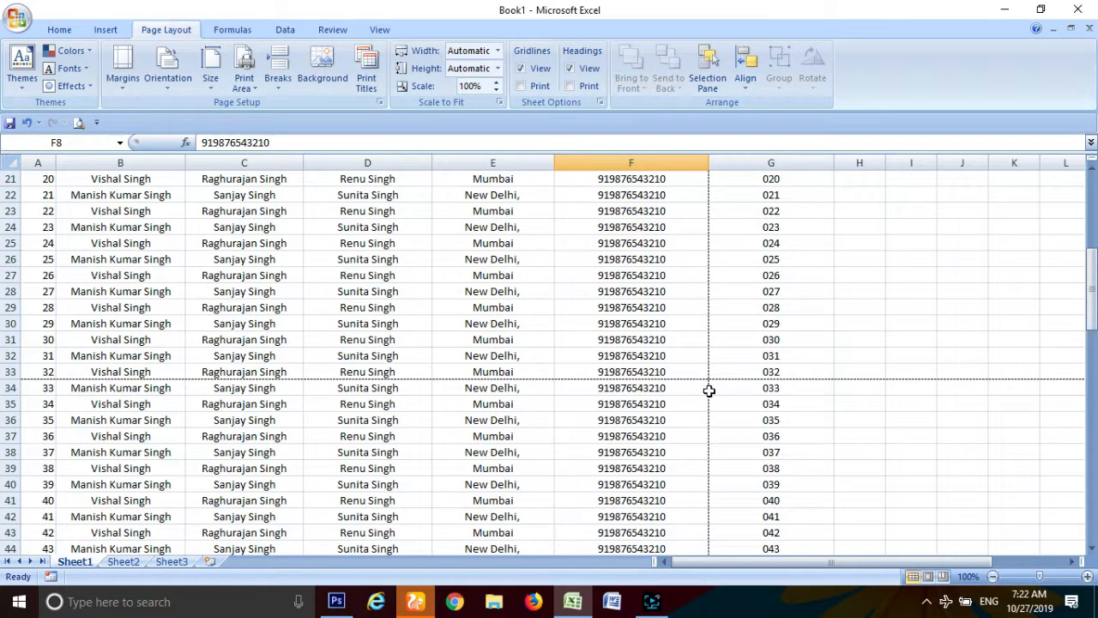
Step: Narrow the Mobile, Employee ID, Address and Mother's Name columns, then widen Mobile slightly
scroll(719, 369, up, 3)
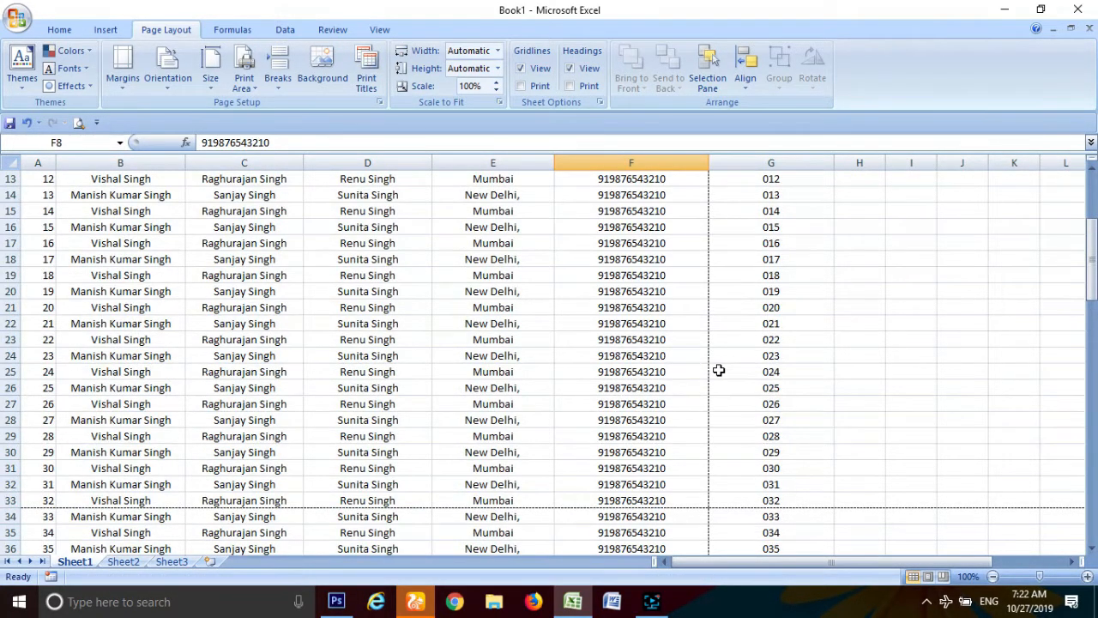
scroll(719, 370, up, 4)
drag(708, 163, 652, 163)
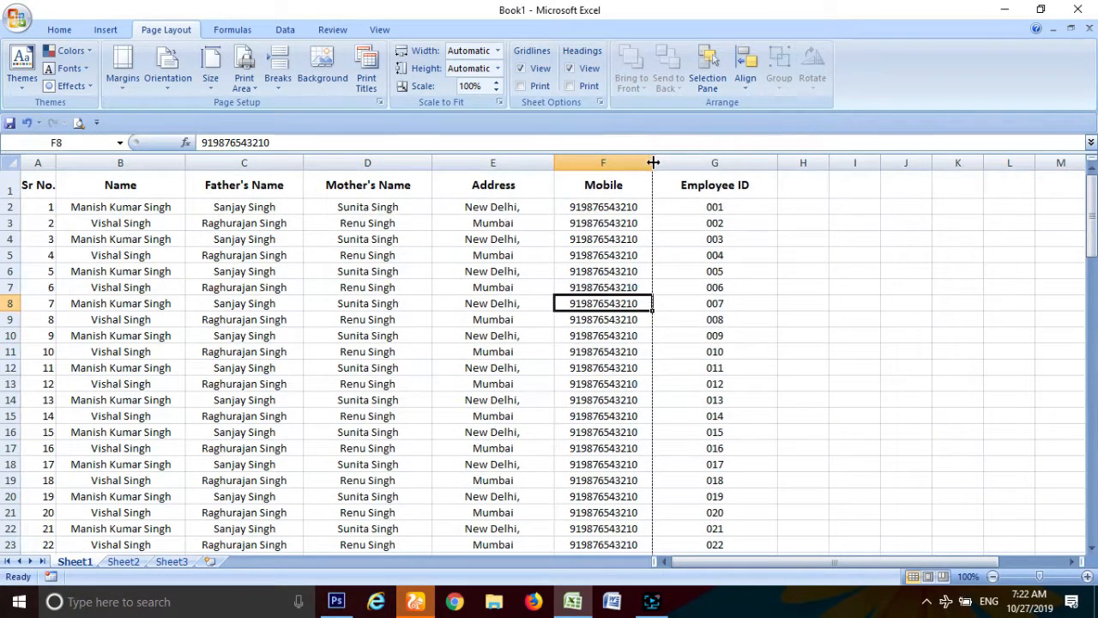
drag(775, 163, 736, 164)
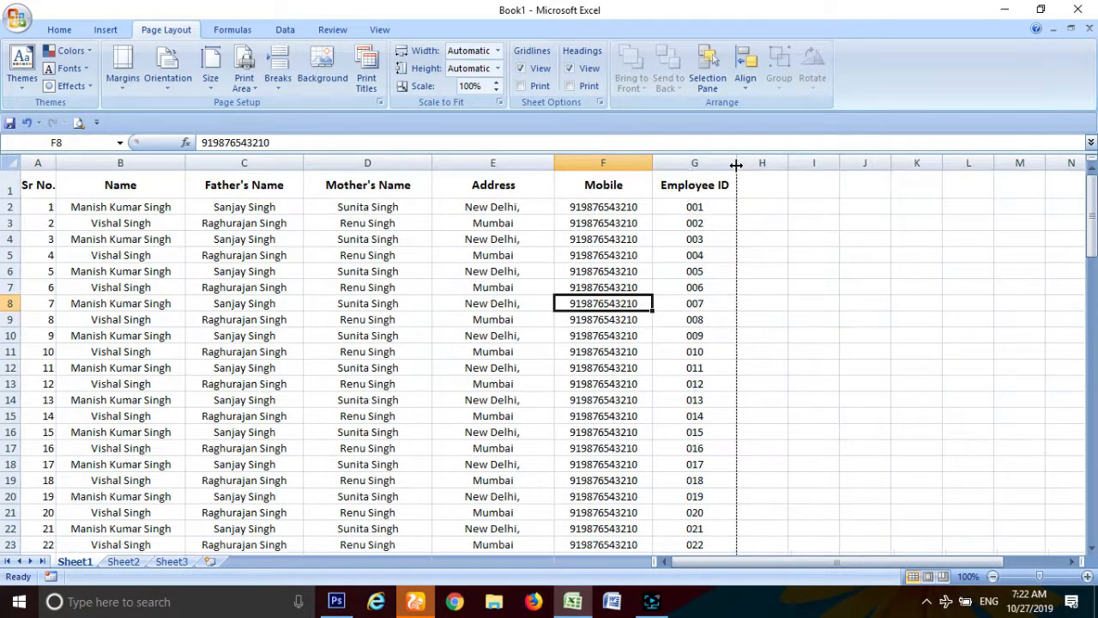
drag(553, 163, 533, 163)
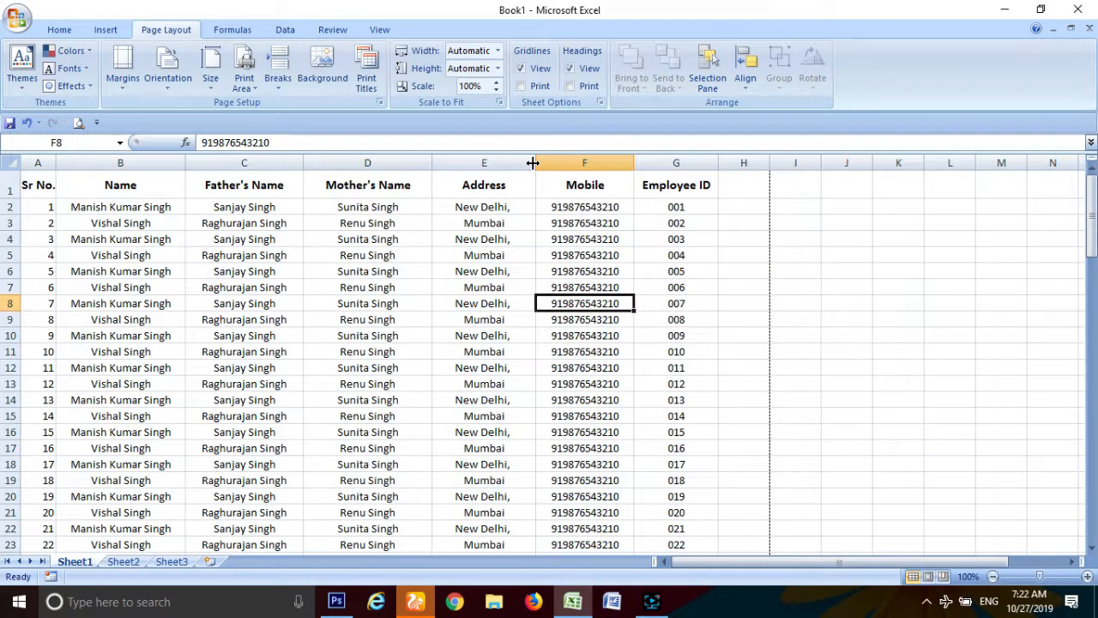
drag(430, 164, 415, 163)
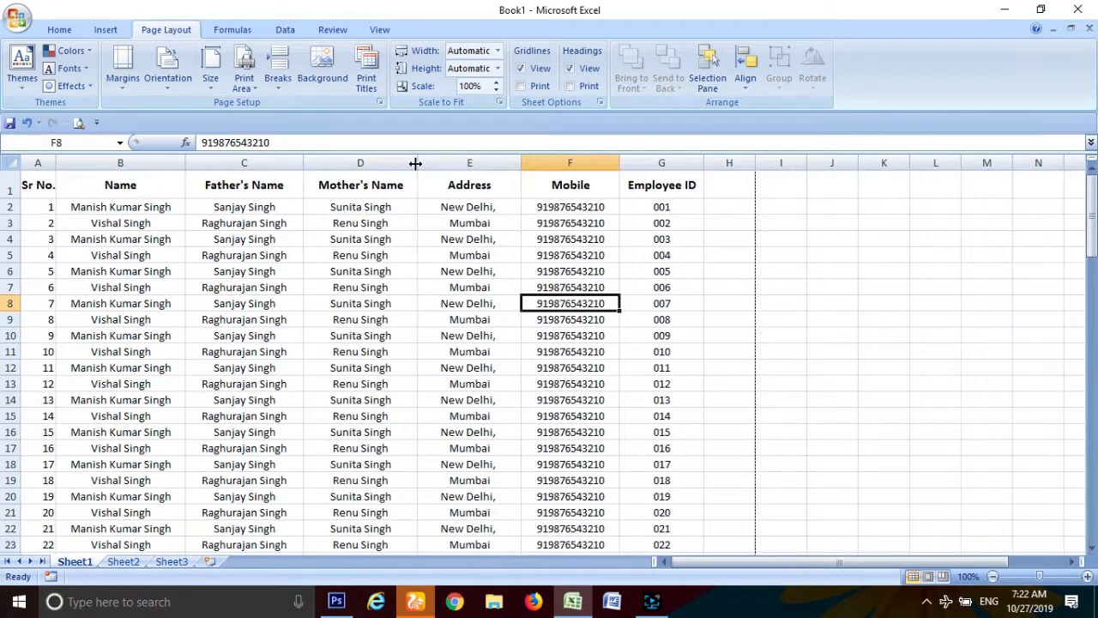
scroll(404, 249, down, 3)
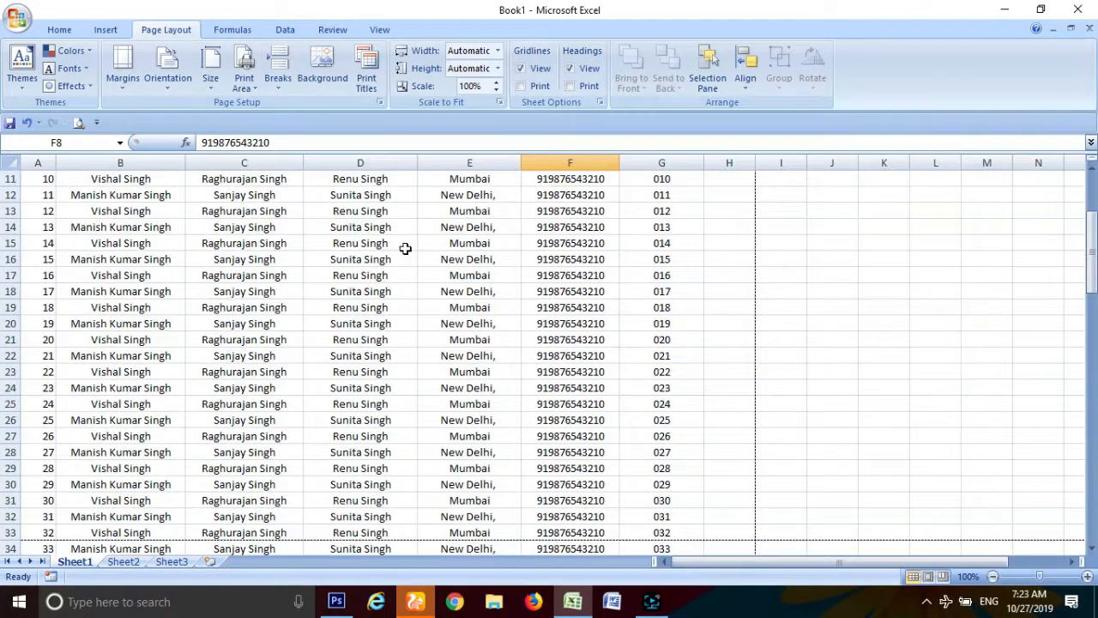
scroll(405, 249, up, 4)
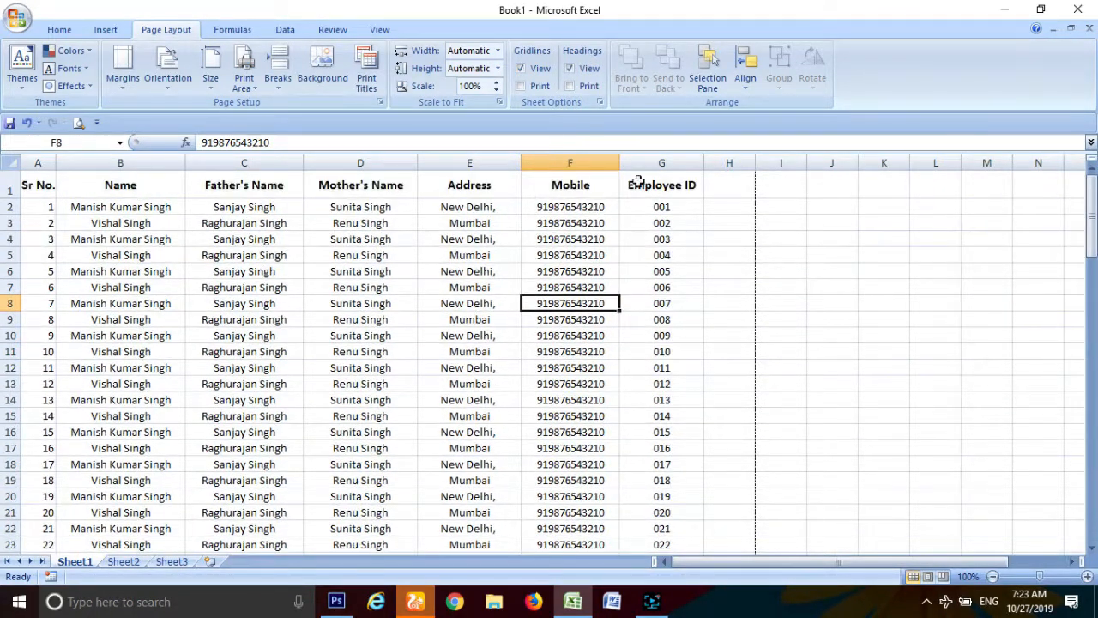
drag(619, 164, 640, 166)
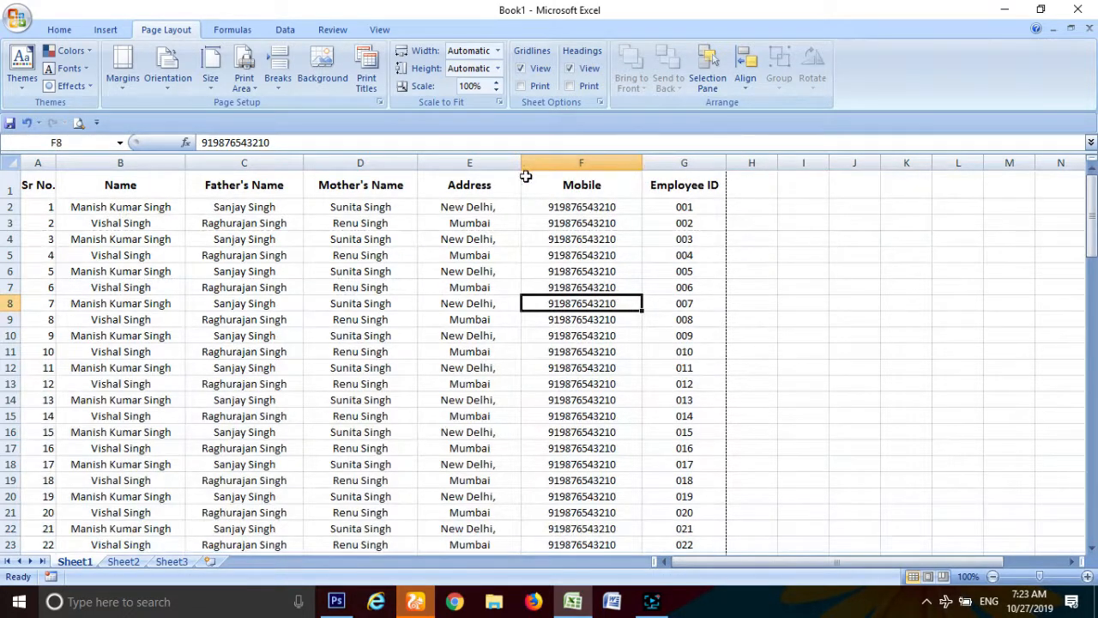
scroll(377, 400, down, 6)
Step: Check the print preview of the narrowed table, then close it
click(18, 23)
mouse_move(60, 197)
click(210, 159)
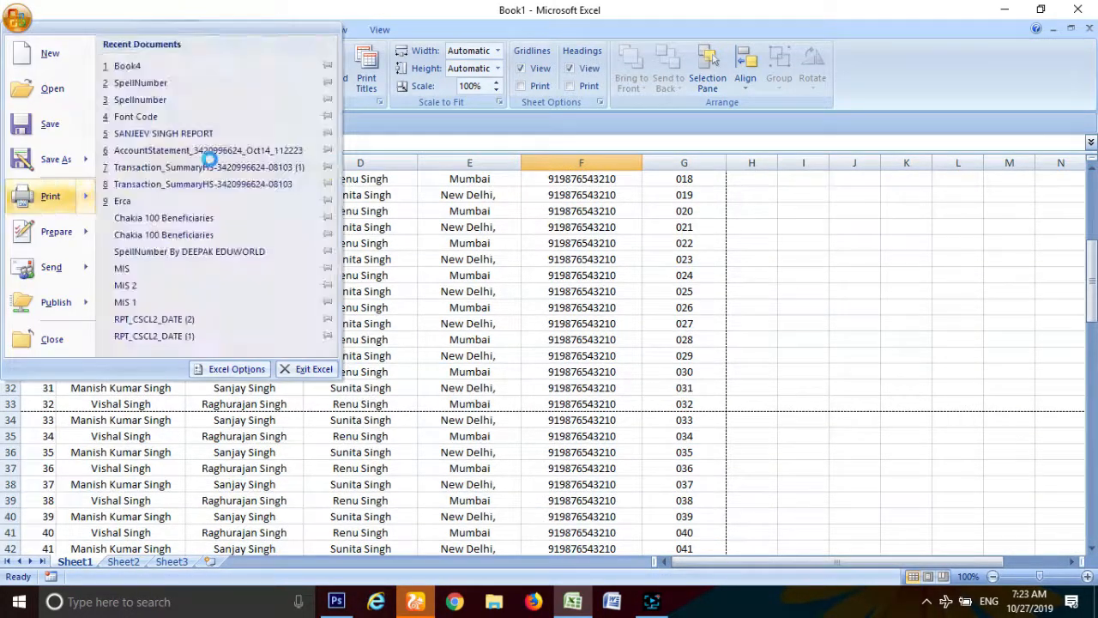
click(230, 83)
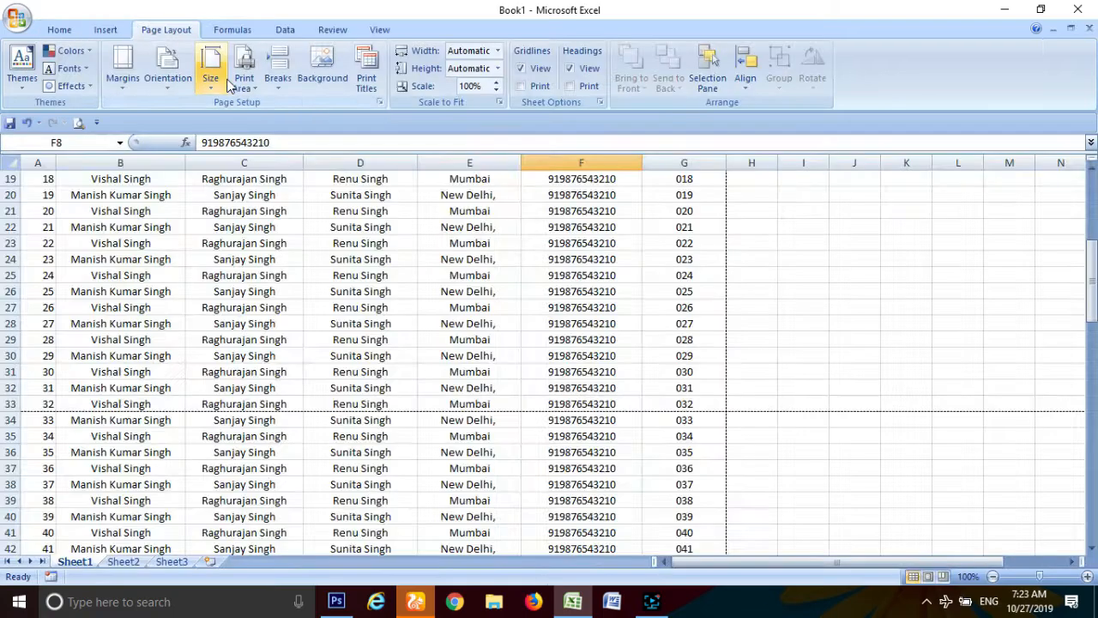
scroll(103, 193, up, 6)
Step: Centre the Sr No. values in column A
click(39, 163)
click(59, 30)
click(317, 82)
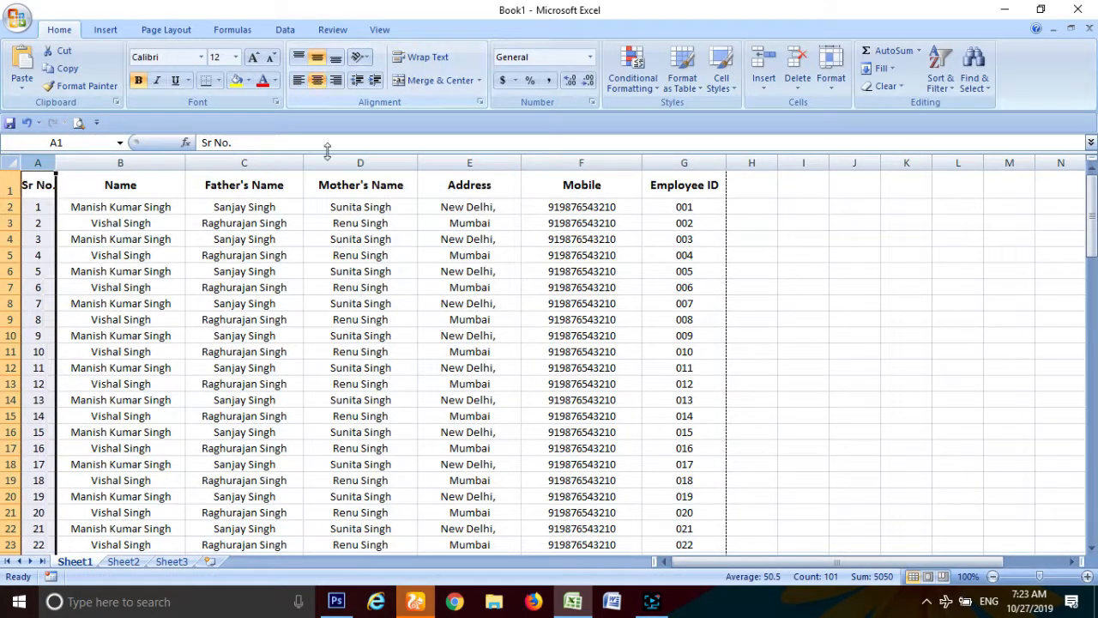
Step: Preview again to confirm all seven columns fit on 4 pages, then close the preview
click(158, 289)
click(17, 23)
mouse_move(52, 191)
click(219, 165)
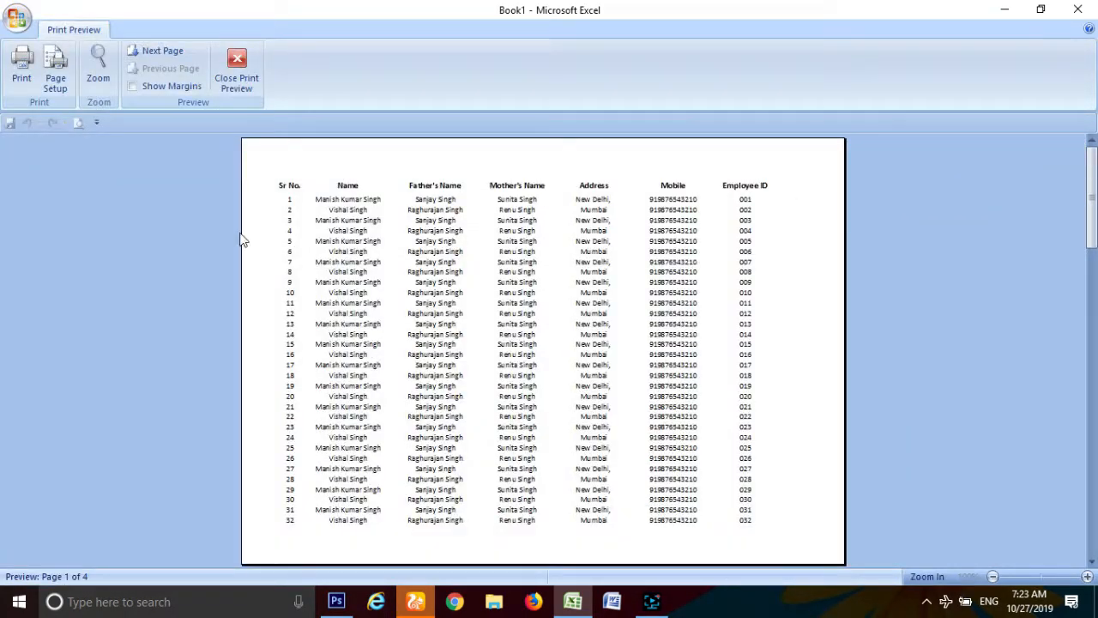
click(237, 73)
click(16, 164)
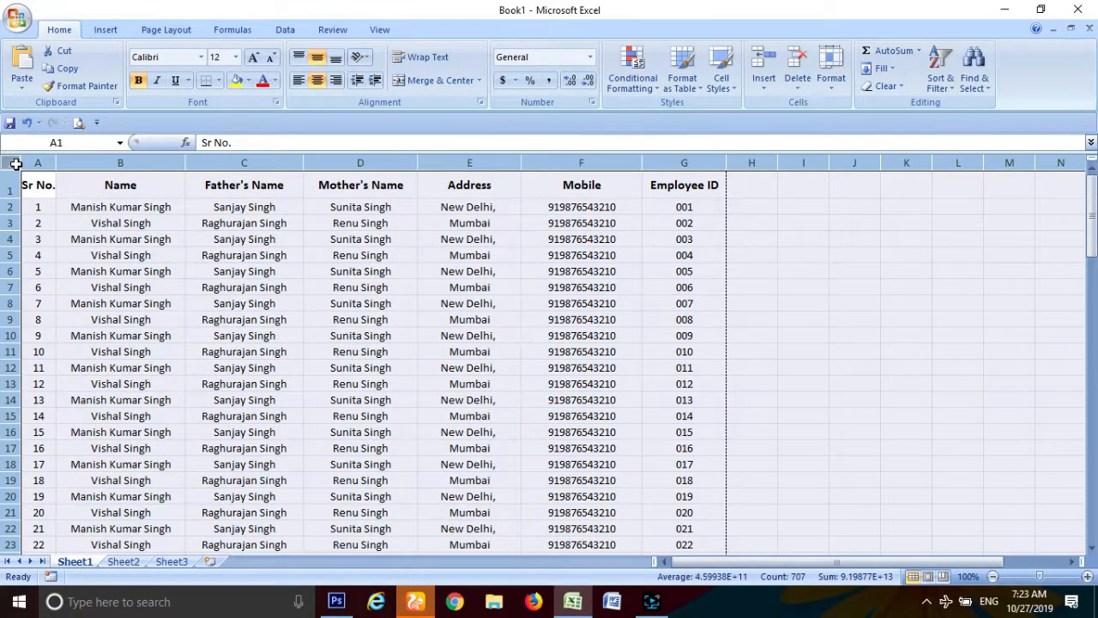
Step: Select A1:G101 with Ctrl+Home and Ctrl+Shift+Down, then apply All Borders
click(108, 215)
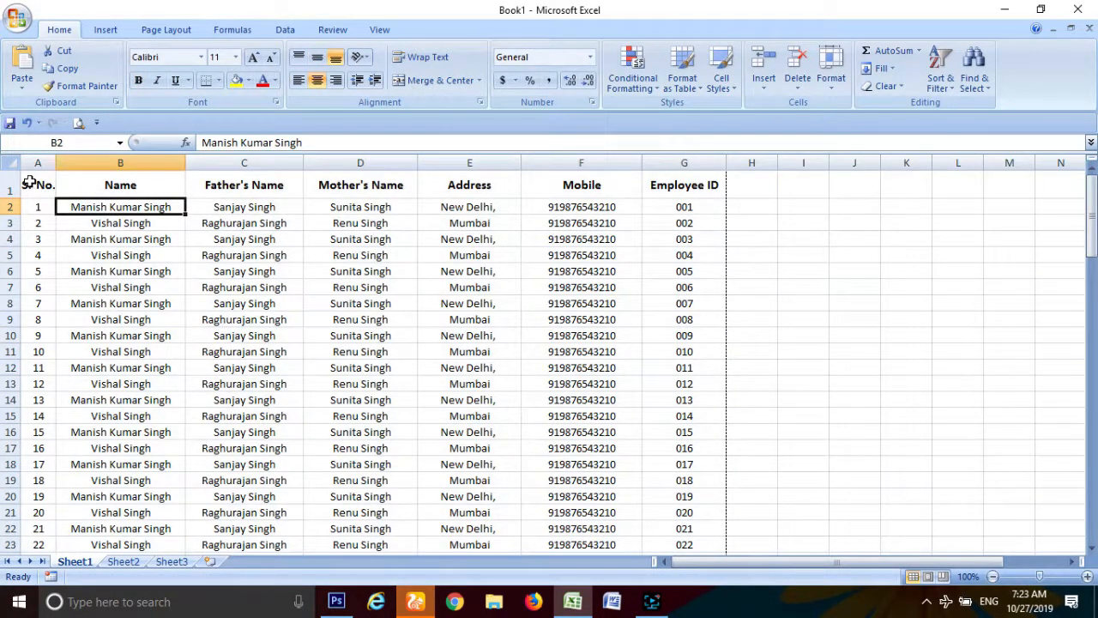
drag(28, 181, 686, 517)
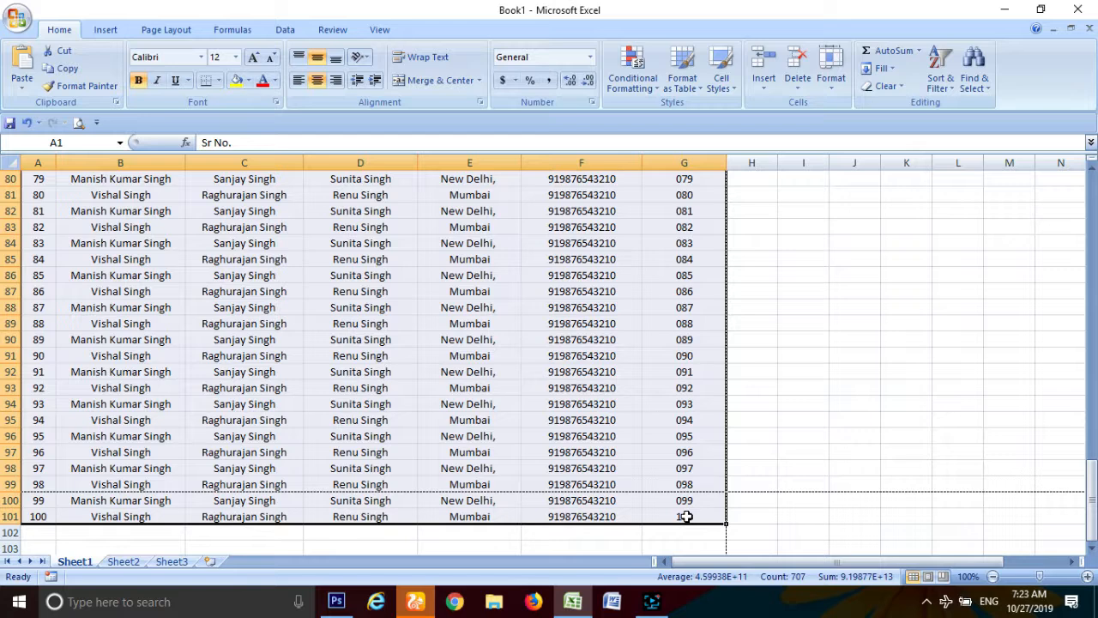
key(ctrl+Home)
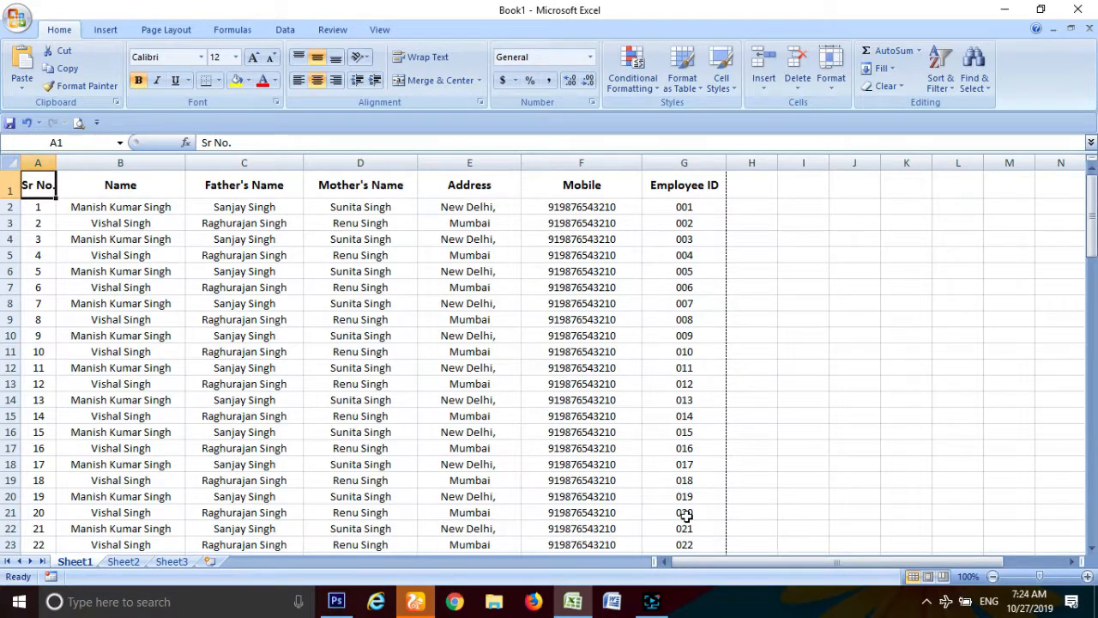
key(shift+Right)
key(shift+Right)
key(shift+Right)
key(shift+Right)
key(shift+Right)
key(shift+Right)
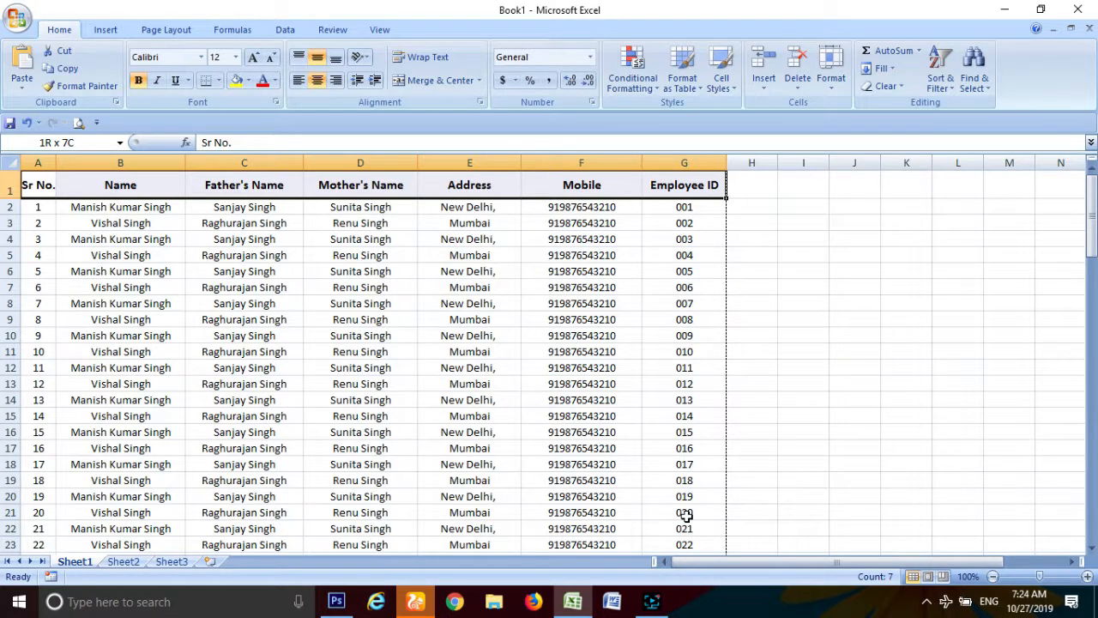
key(ctrl+shift+Down)
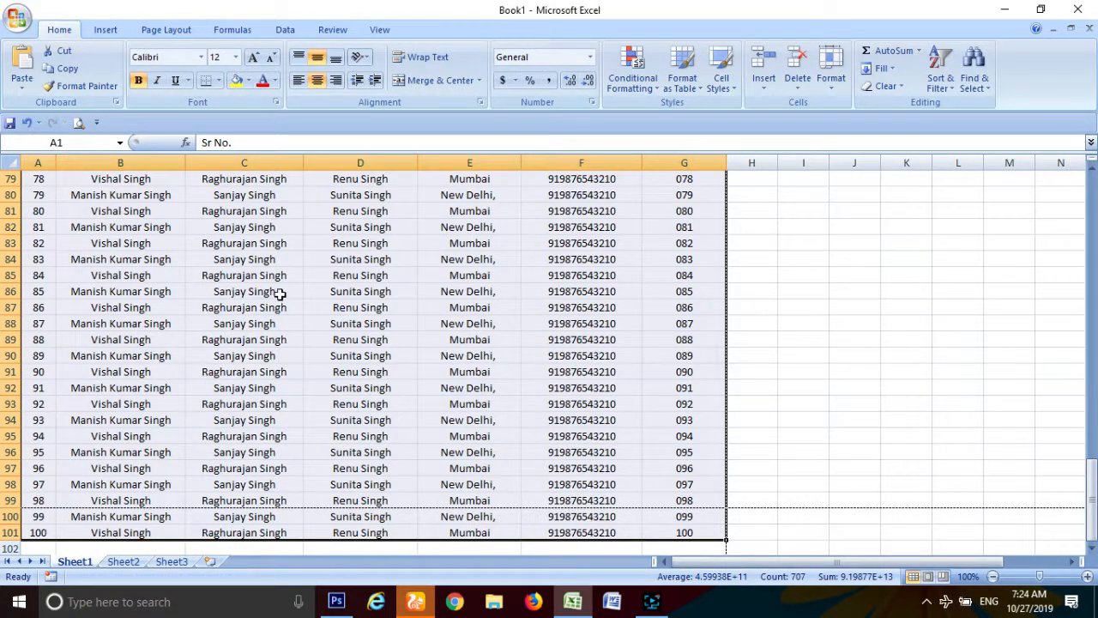
click(219, 81)
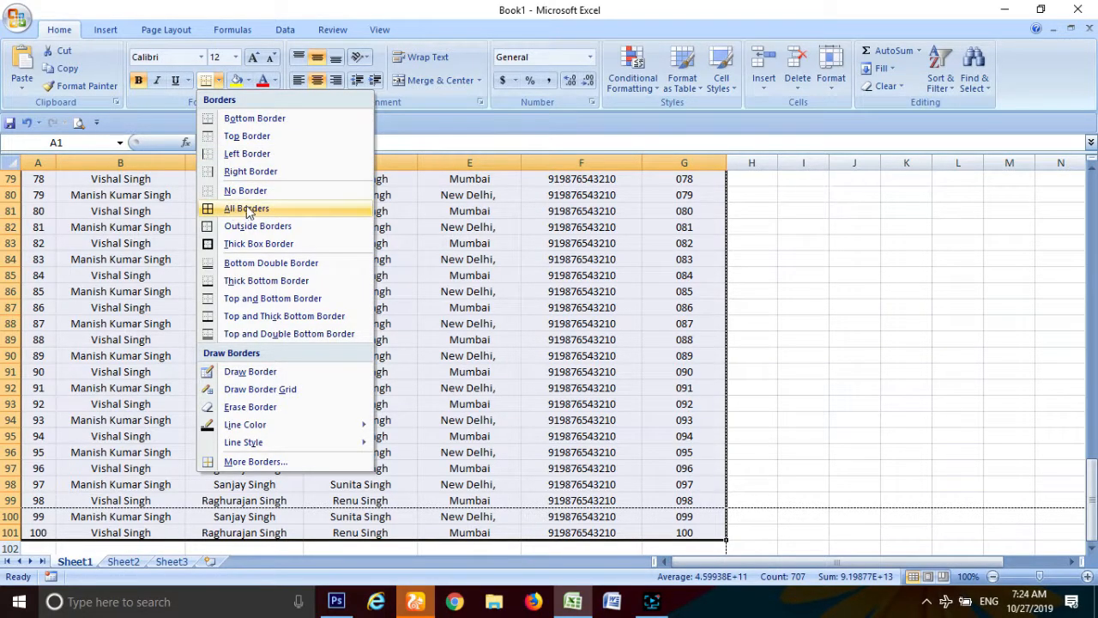
click(249, 208)
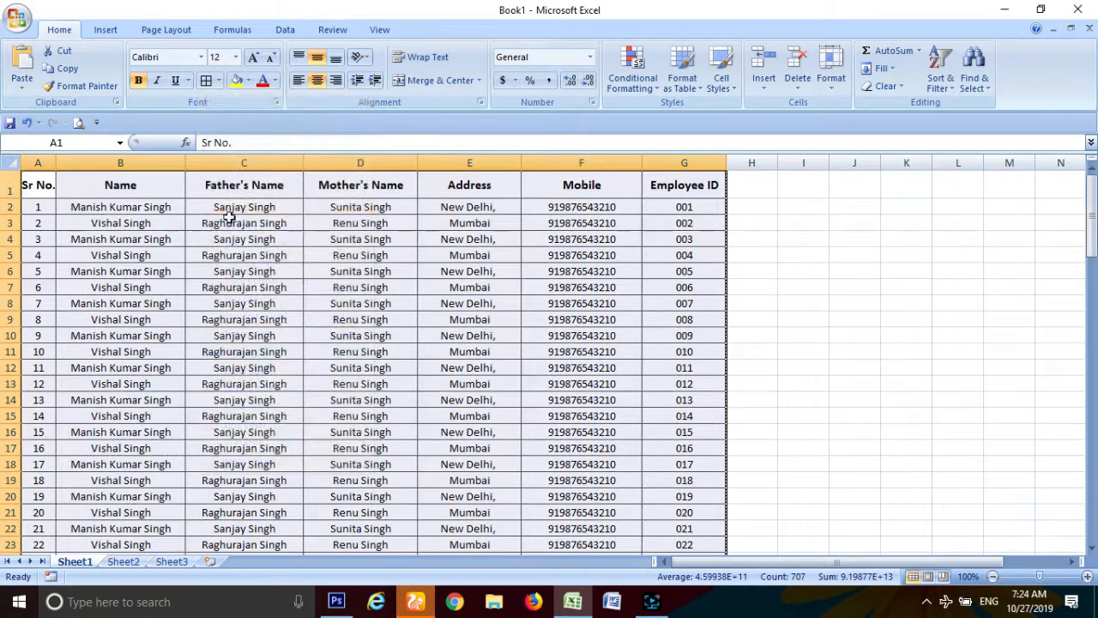
Step: Open the Office button menu to reach the Print commands
click(15, 20)
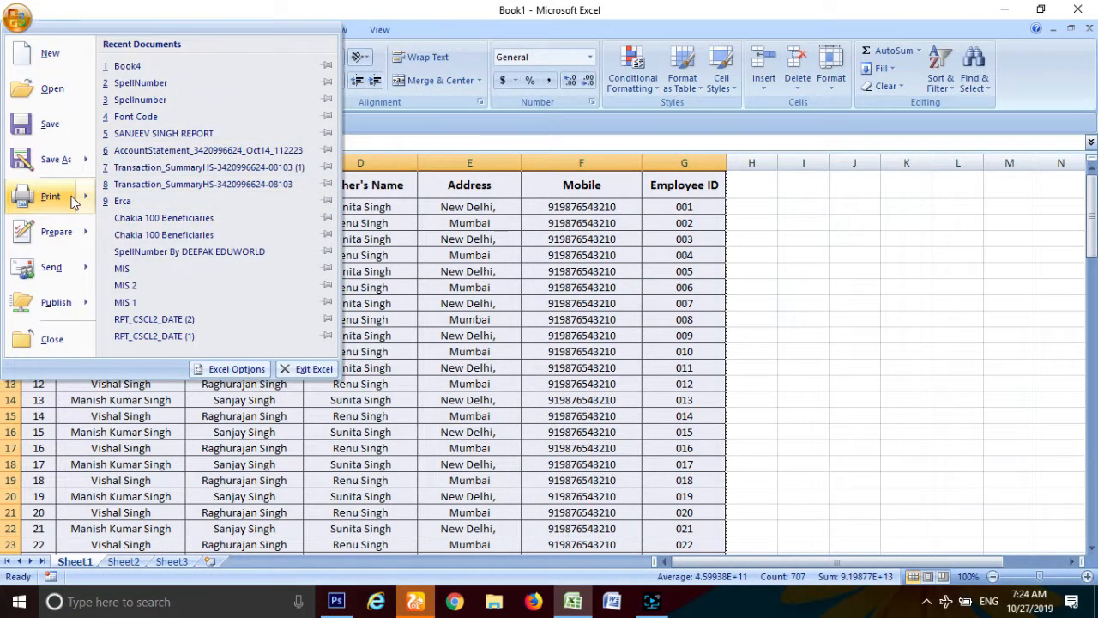
mouse_move(51, 196)
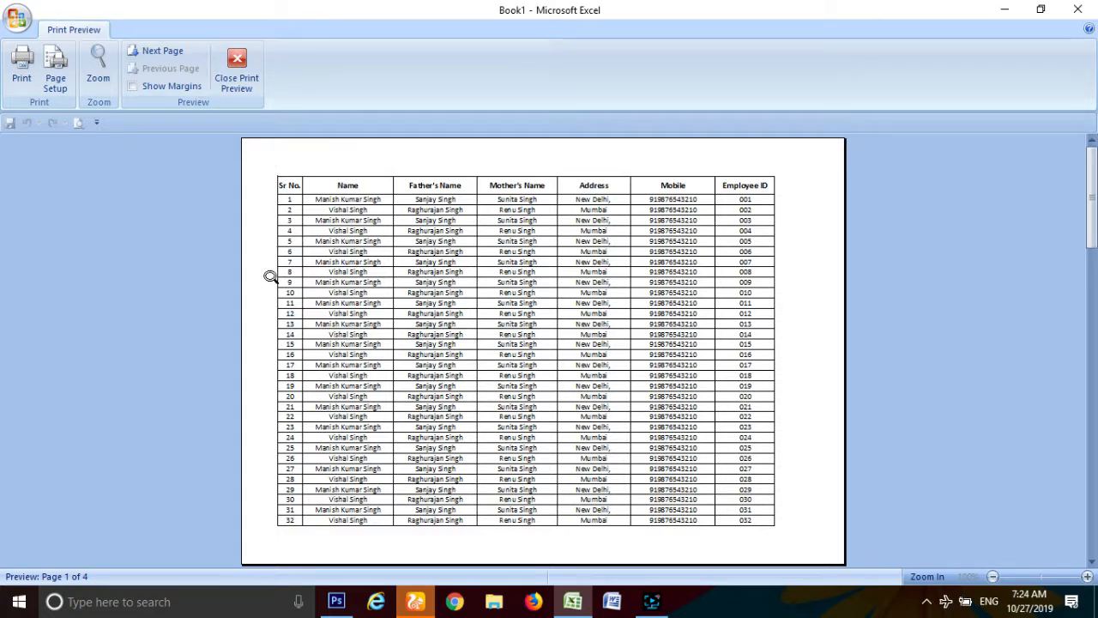
Step: Show margins in the print preview and move the left and right page margins outward
click(150, 87)
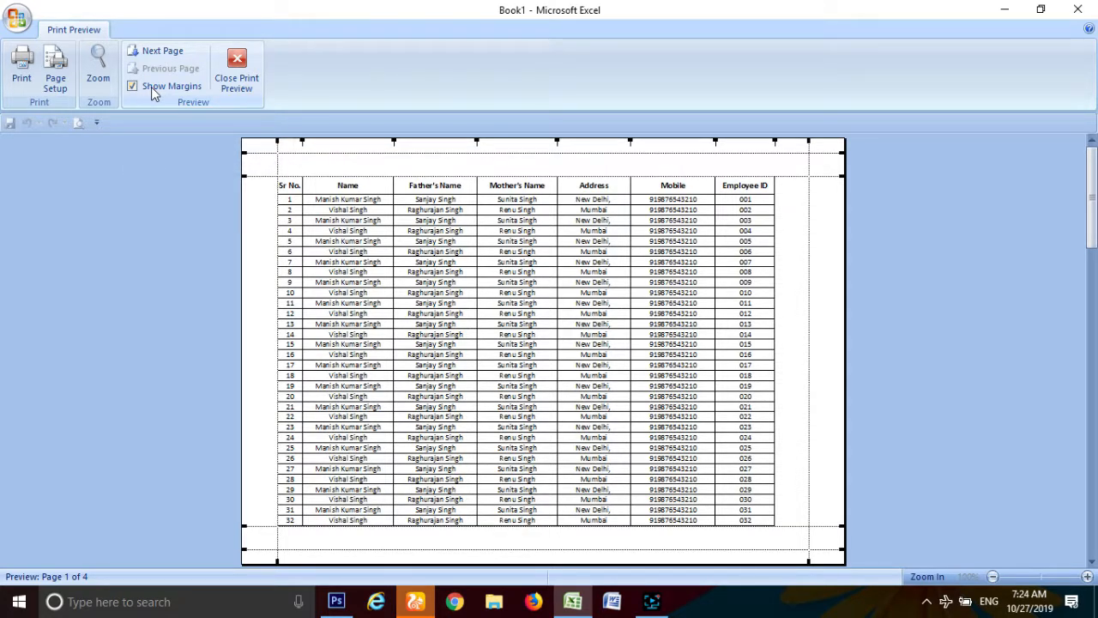
click(816, 144)
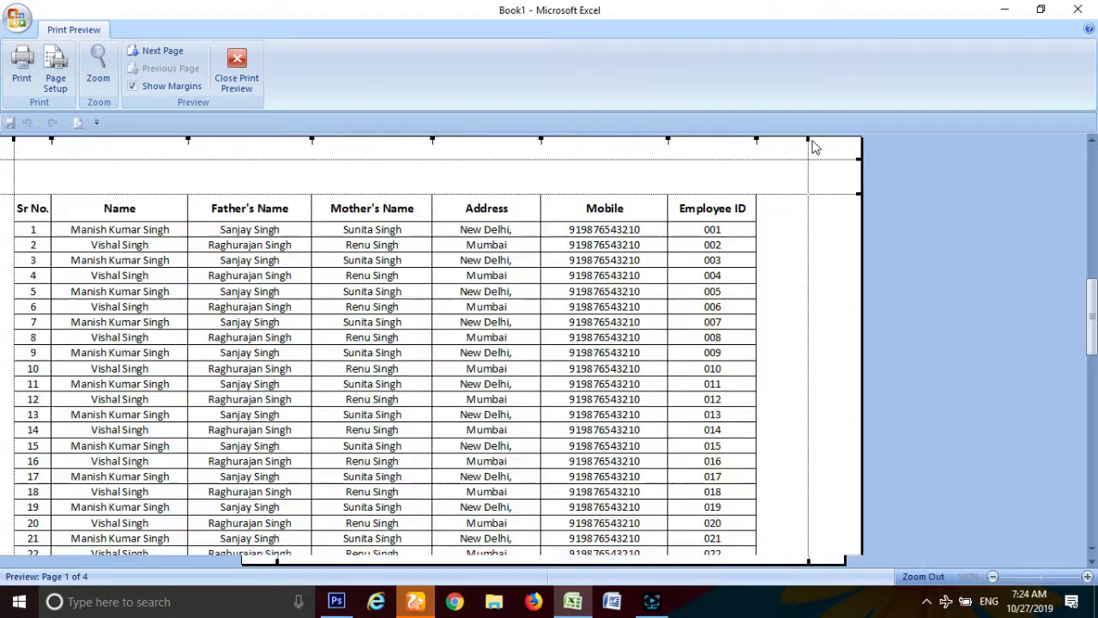
click(812, 142)
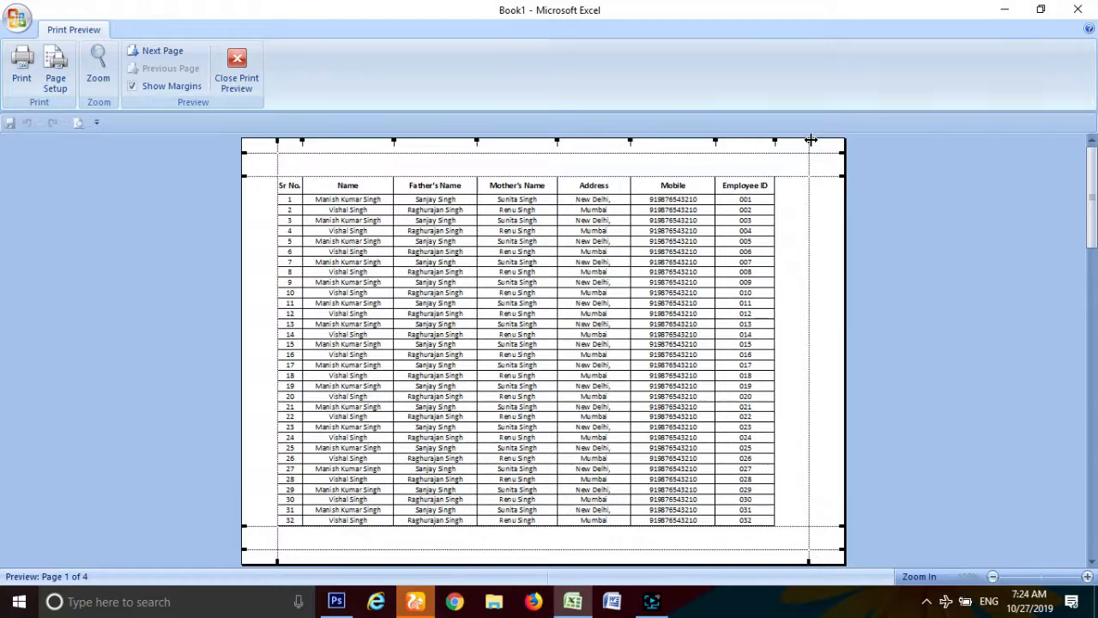
mouse_move(810, 139)
mouse_down()
mouse_move(836, 141)
mouse_move(821, 143)
mouse_up()
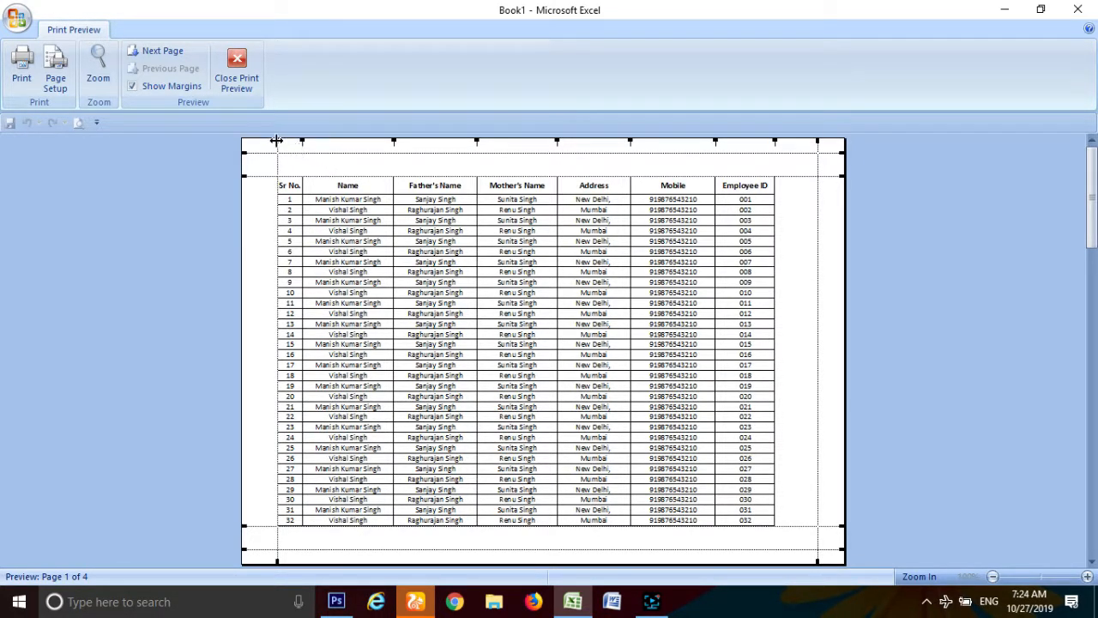
drag(277, 140, 270, 138)
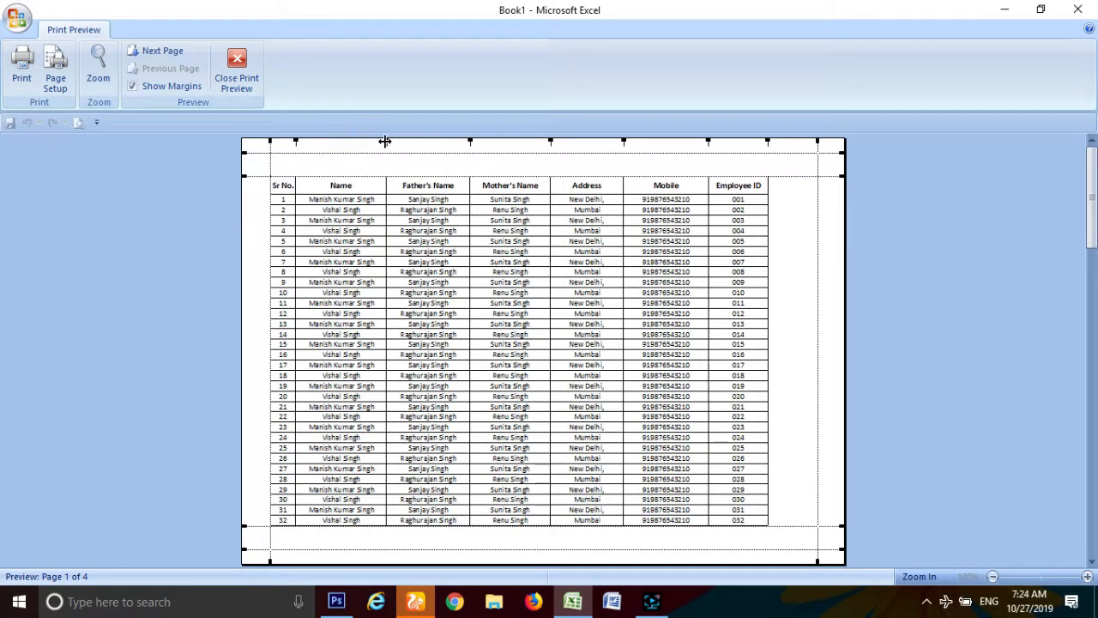
Step: Widen the Name, Father's Name and Address columns on the page, then close the preview
drag(385, 140, 409, 141)
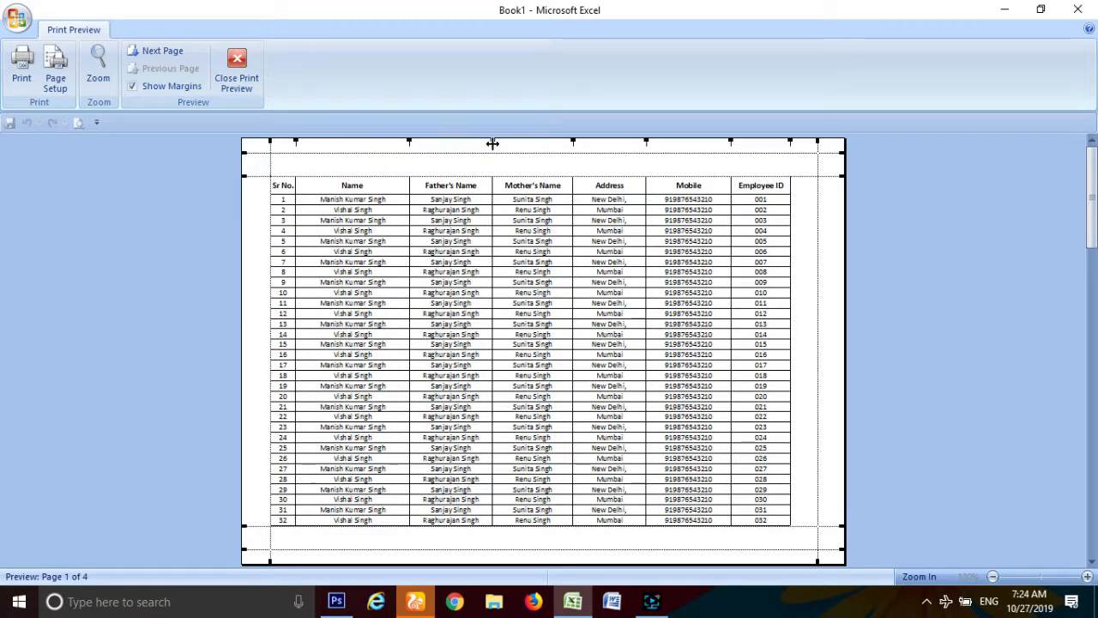
drag(493, 144, 504, 147)
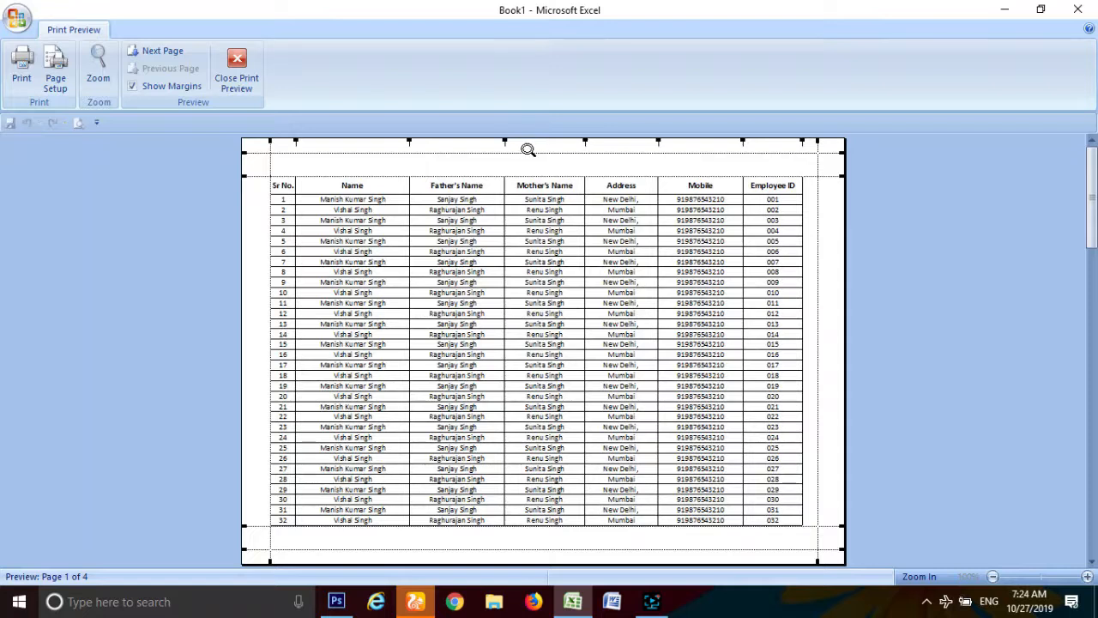
drag(585, 141, 591, 141)
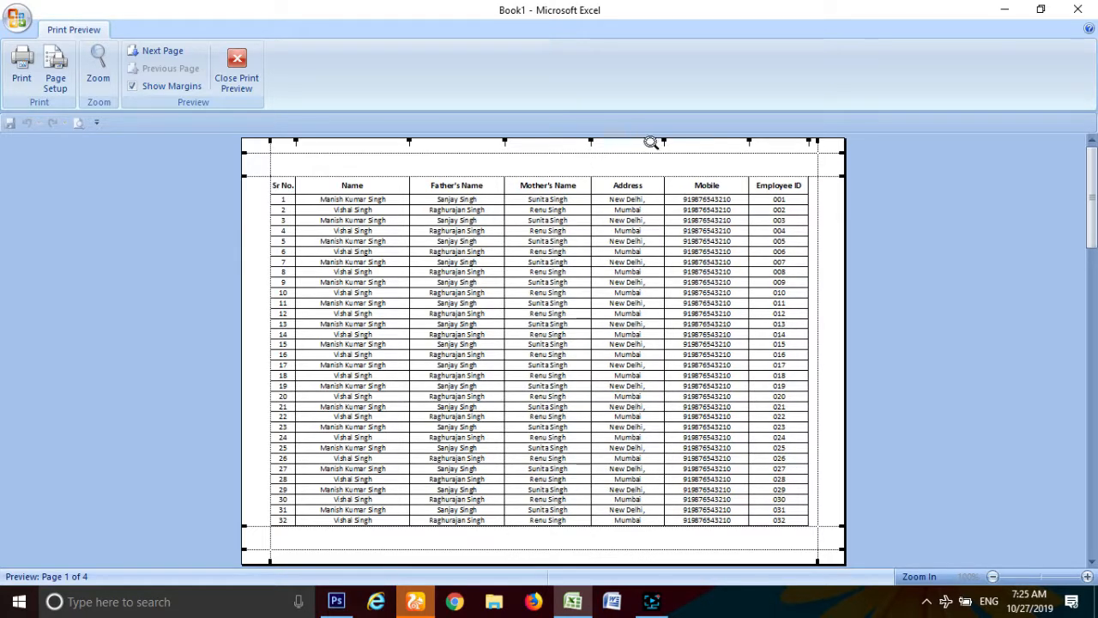
drag(662, 143, 667, 144)
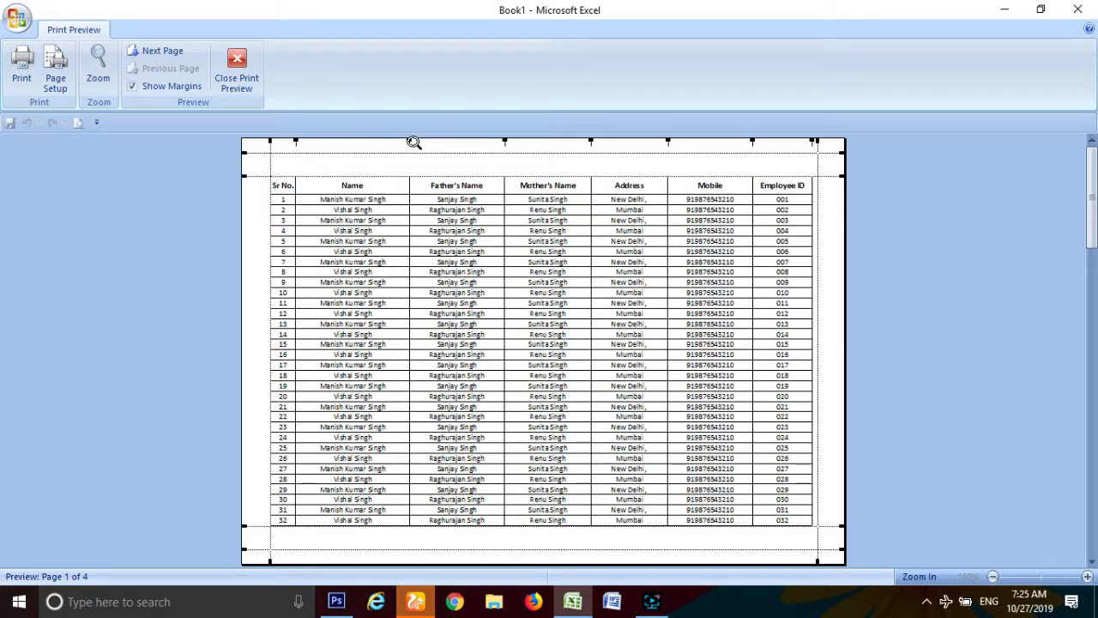
drag(410, 142, 412, 142)
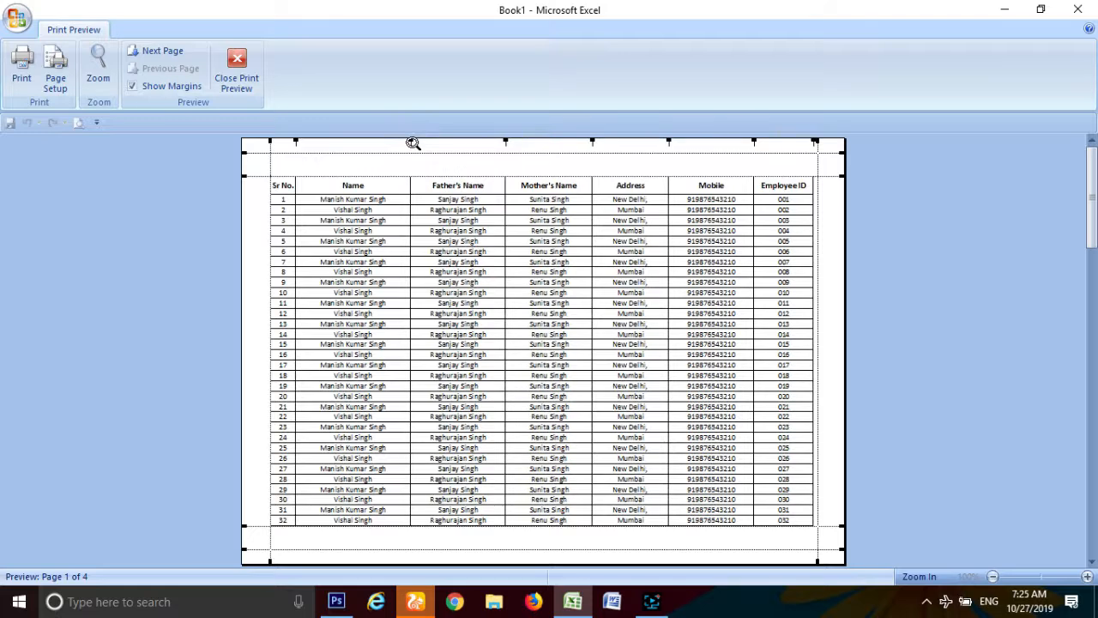
drag(506, 143, 509, 143)
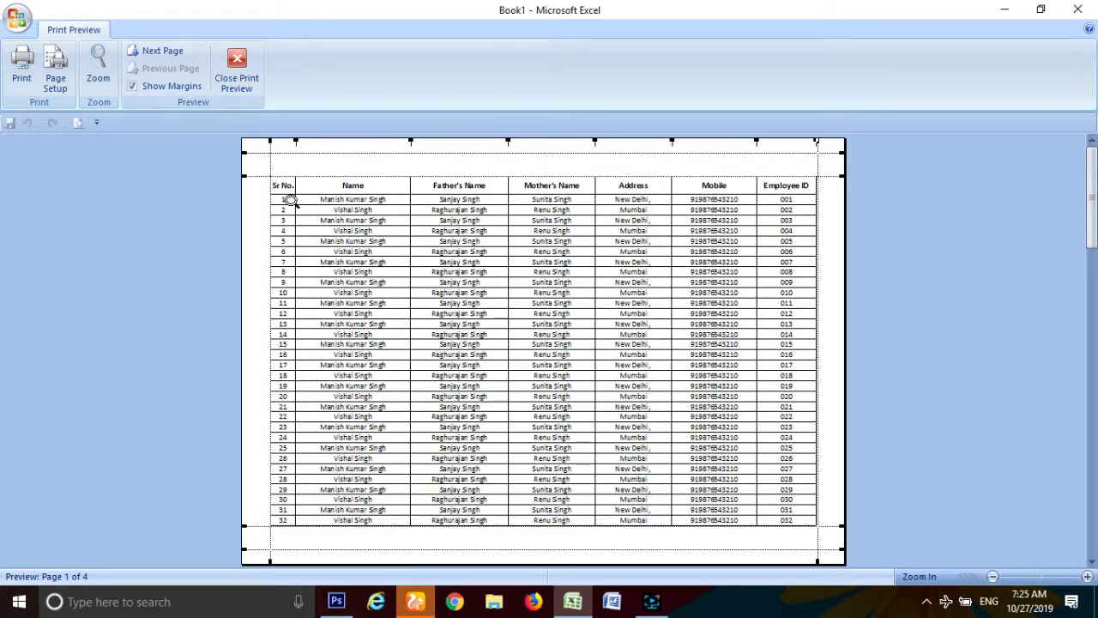
click(236, 70)
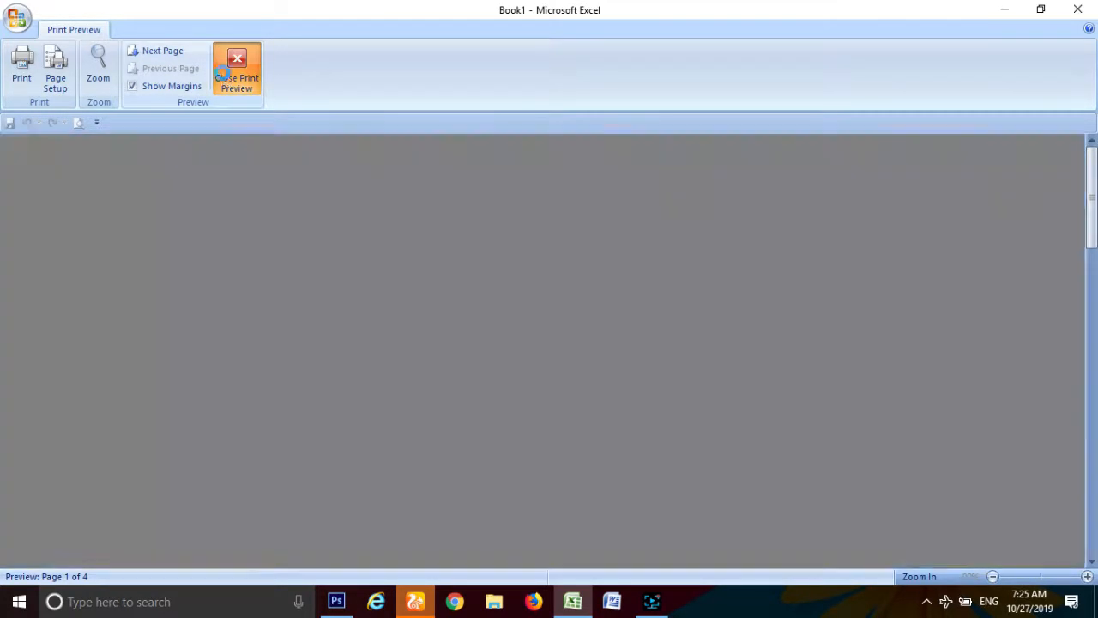
Step: Fill the header row A1:G1 with yellow
click(152, 253)
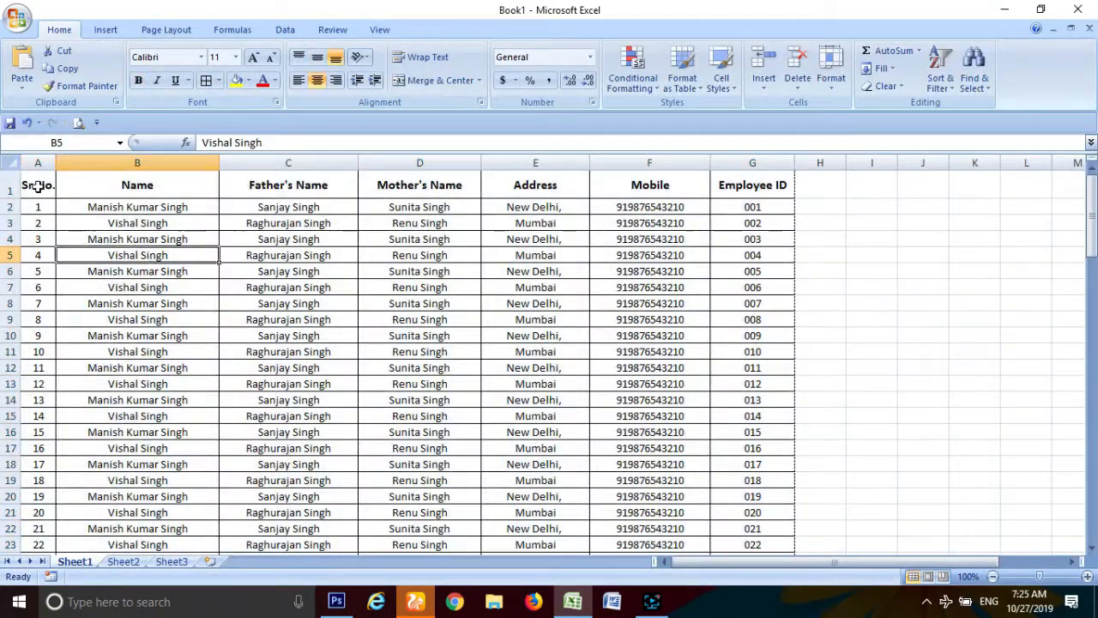
drag(40, 184, 772, 188)
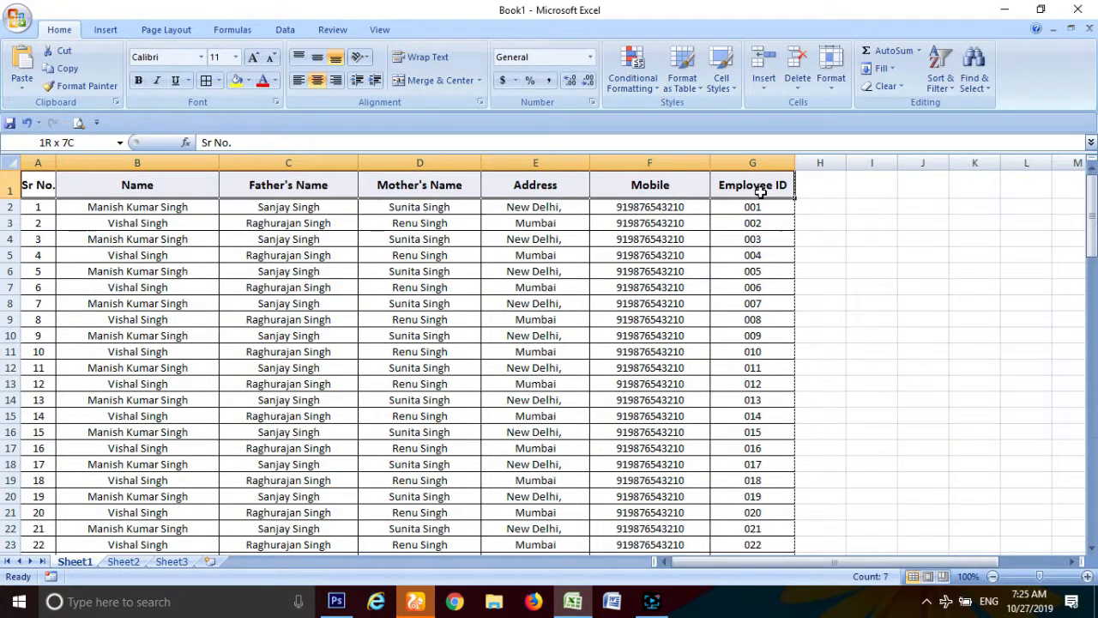
click(235, 83)
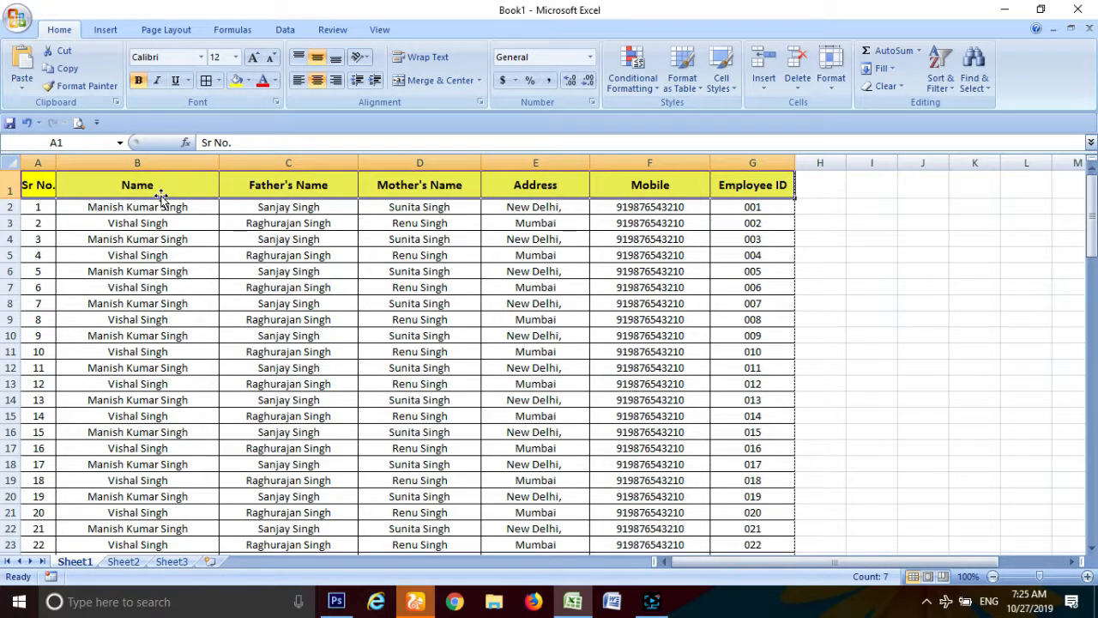
Step: Fill the Sr No. cells A2:A101 with a bright yellow chosen from More Colors
click(49, 210)
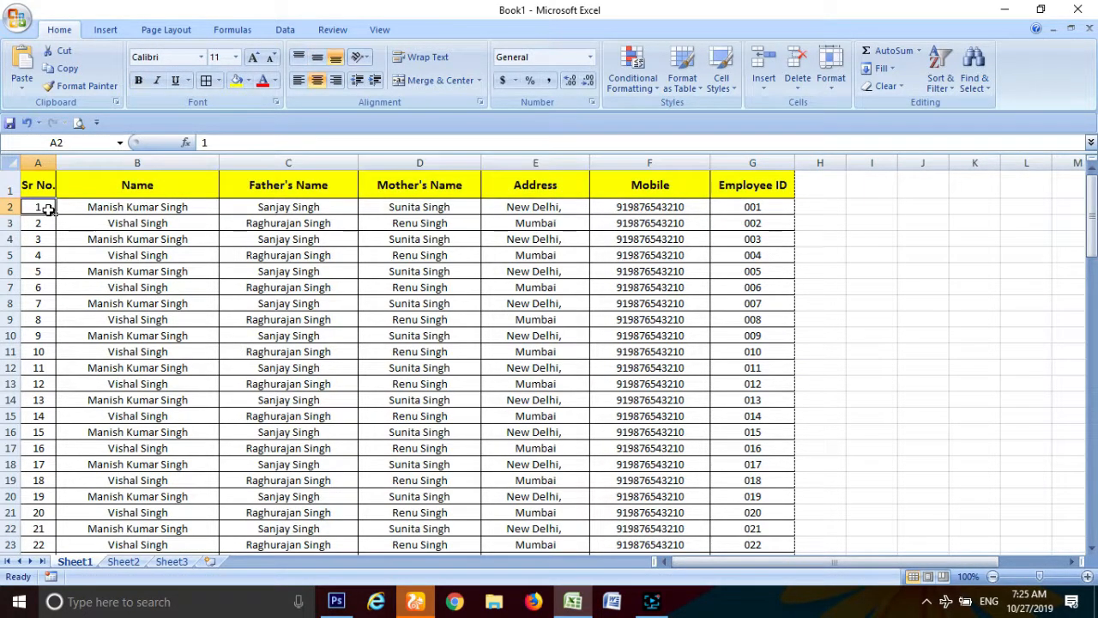
key(ctrl+Down)
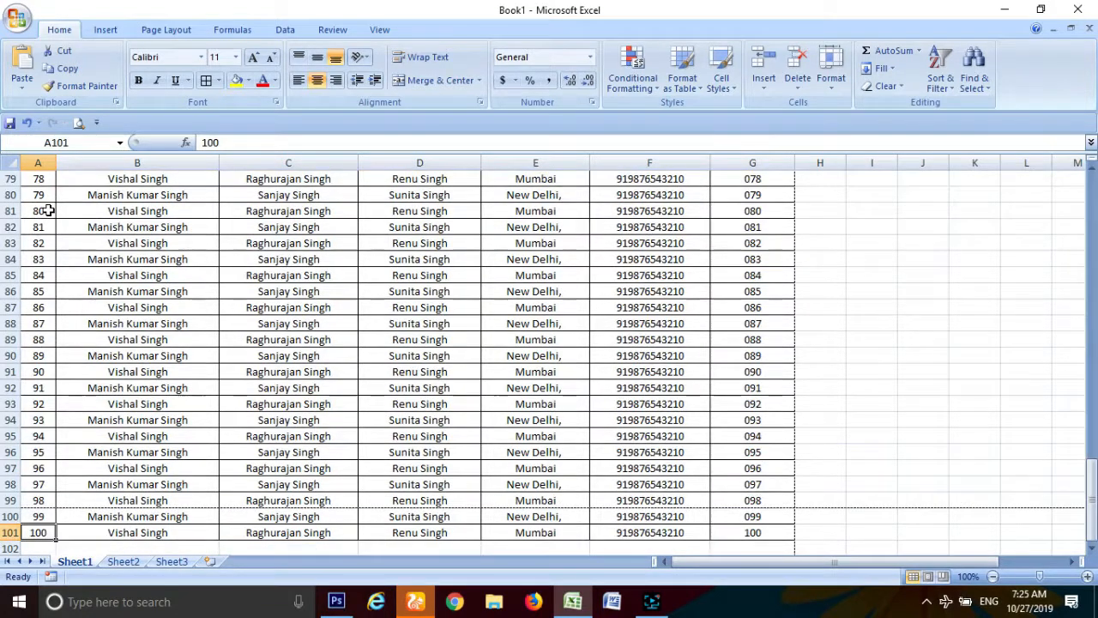
key(ctrl+Up)
click(49, 210)
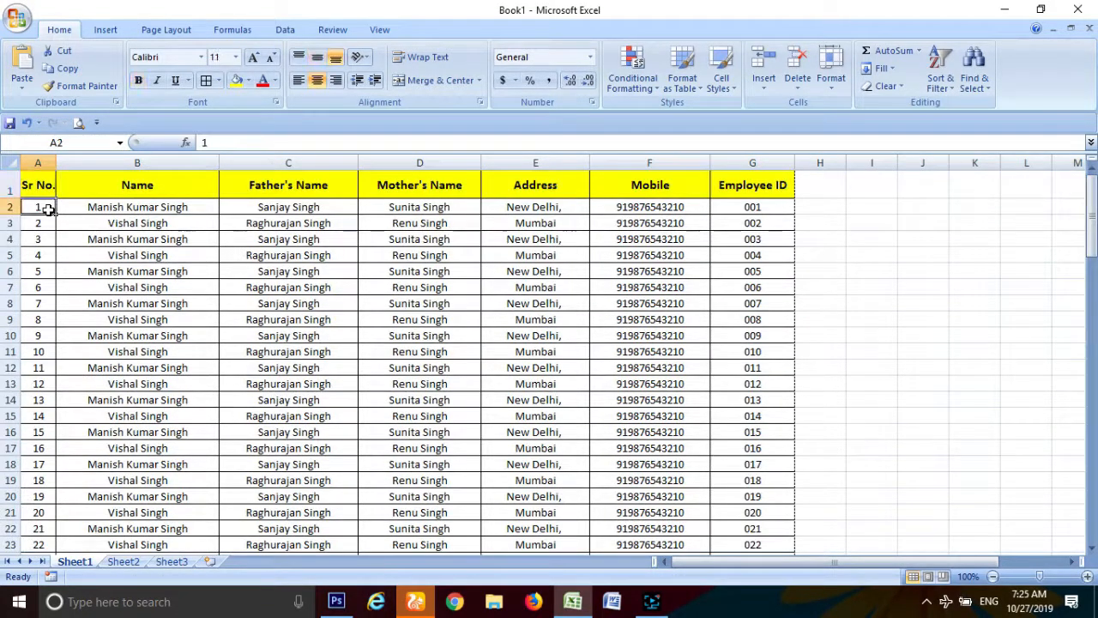
key(ctrl+shift+Down)
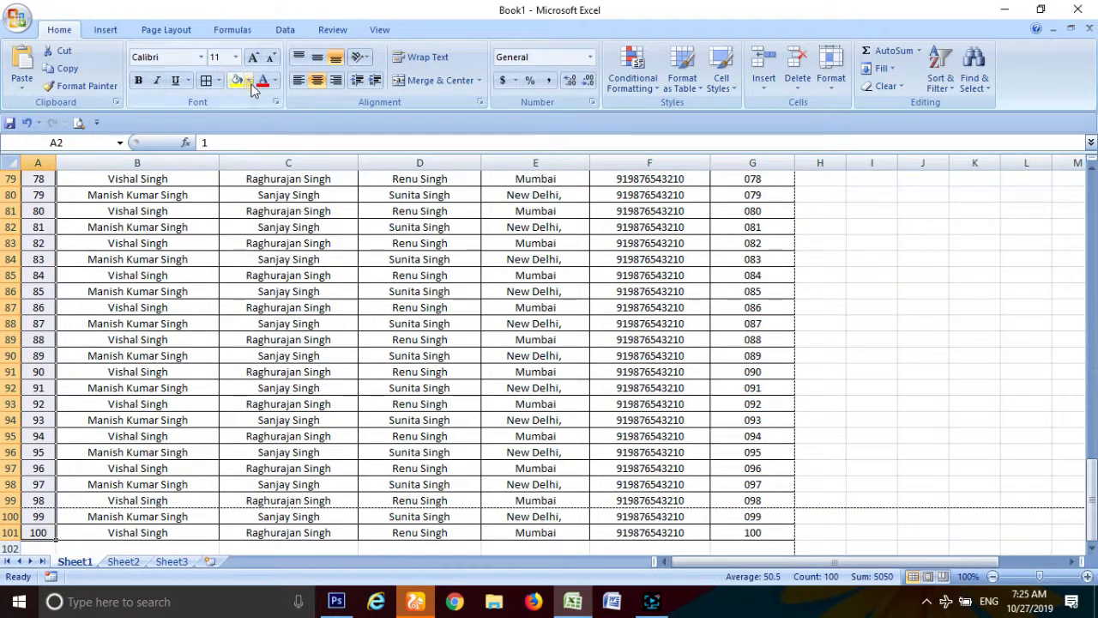
click(249, 82)
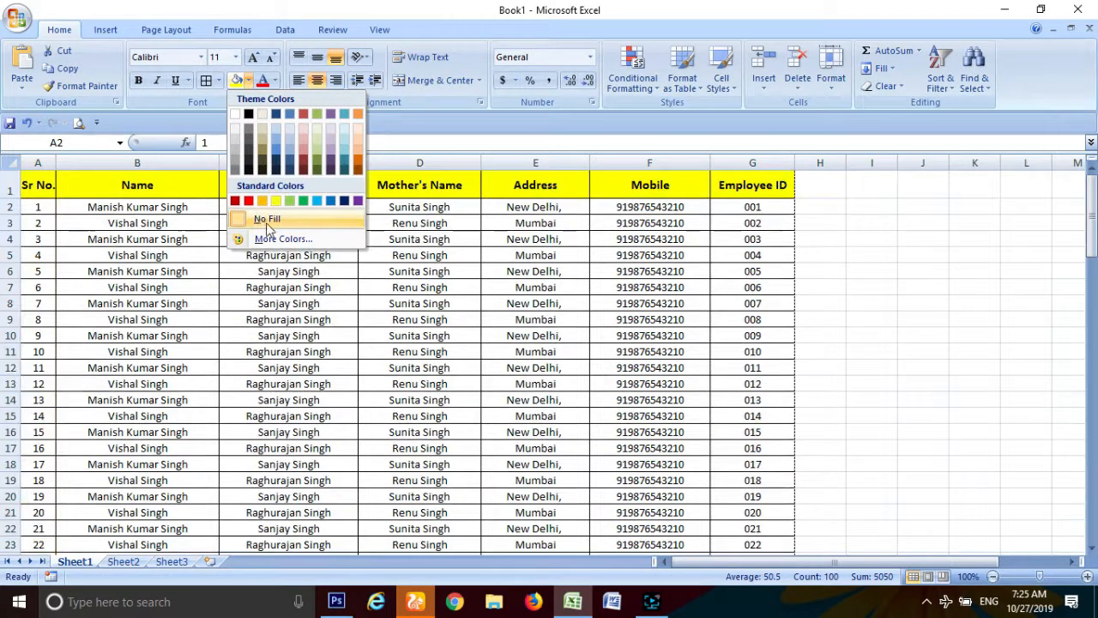
click(282, 239)
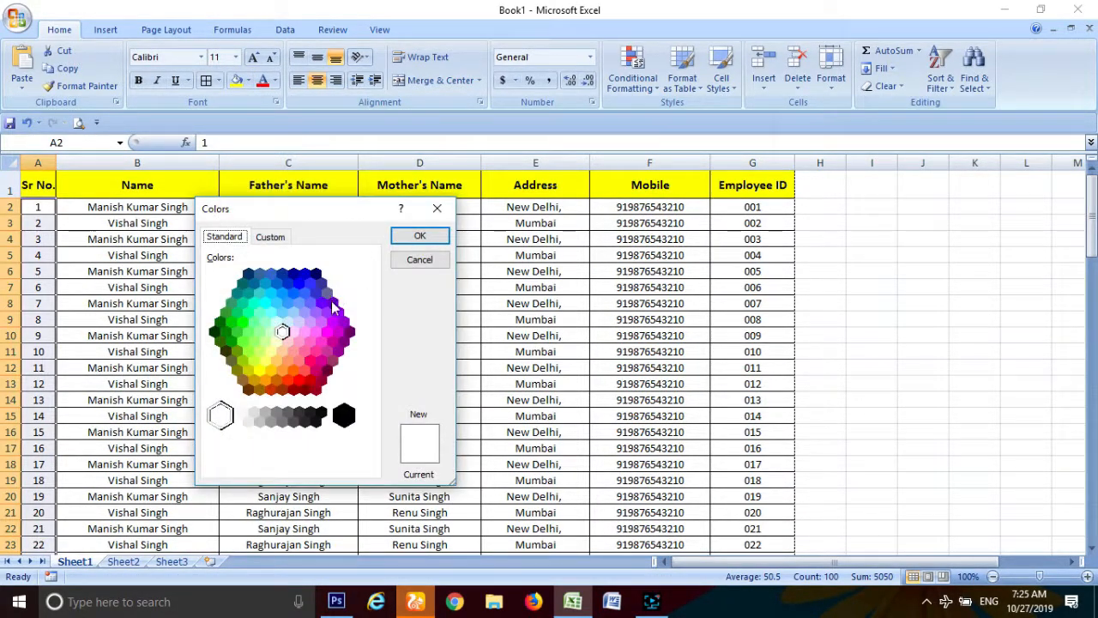
click(276, 343)
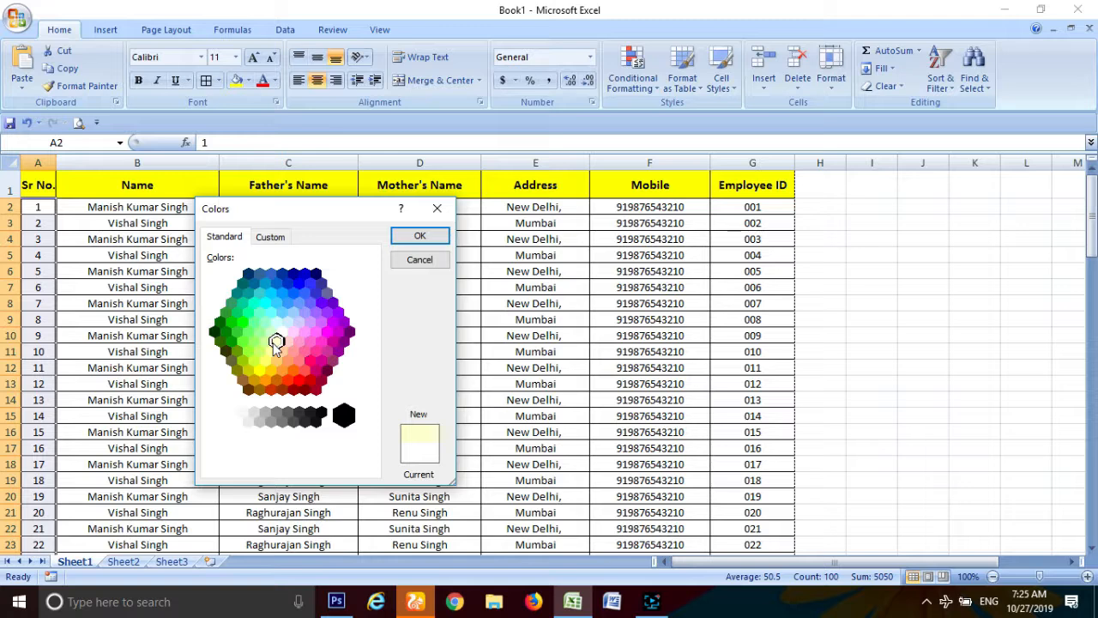
click(269, 352)
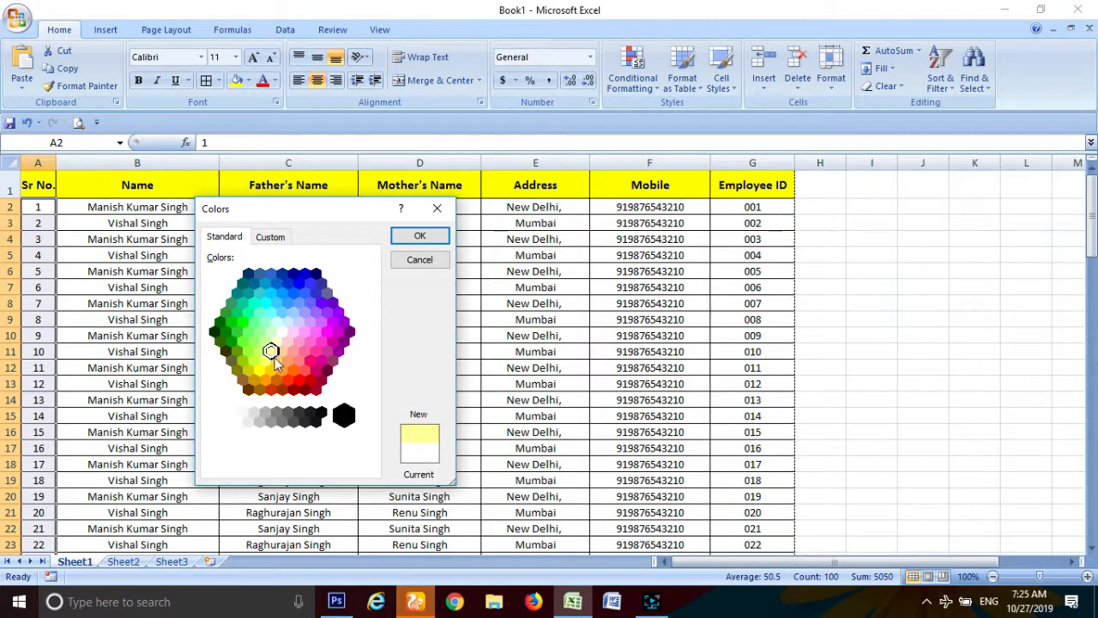
click(420, 236)
click(104, 287)
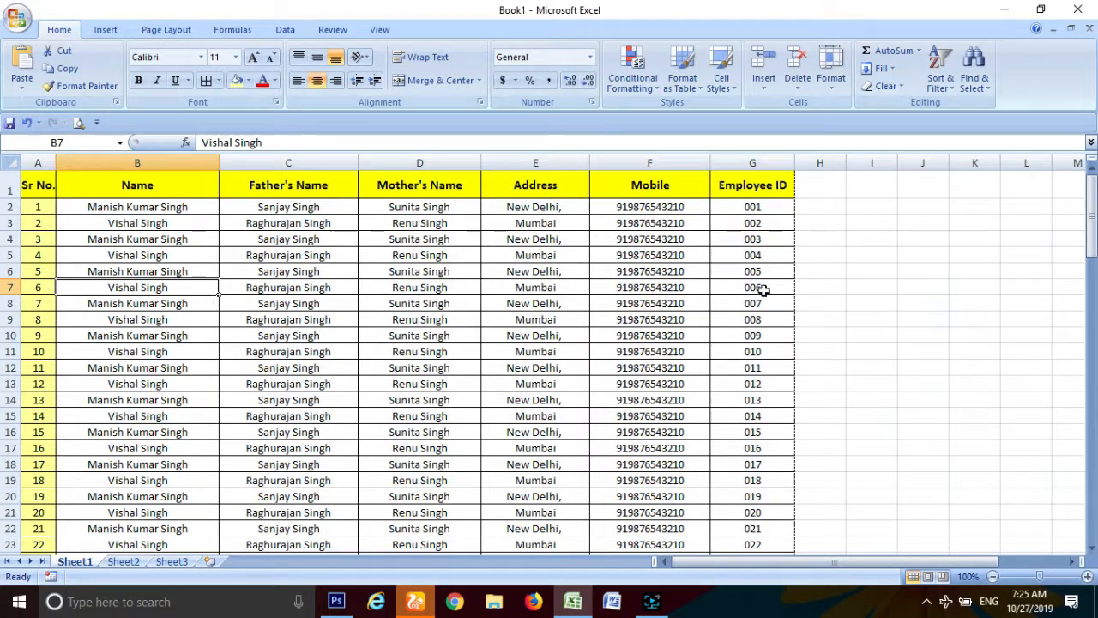
scroll(397, 403, down, 7)
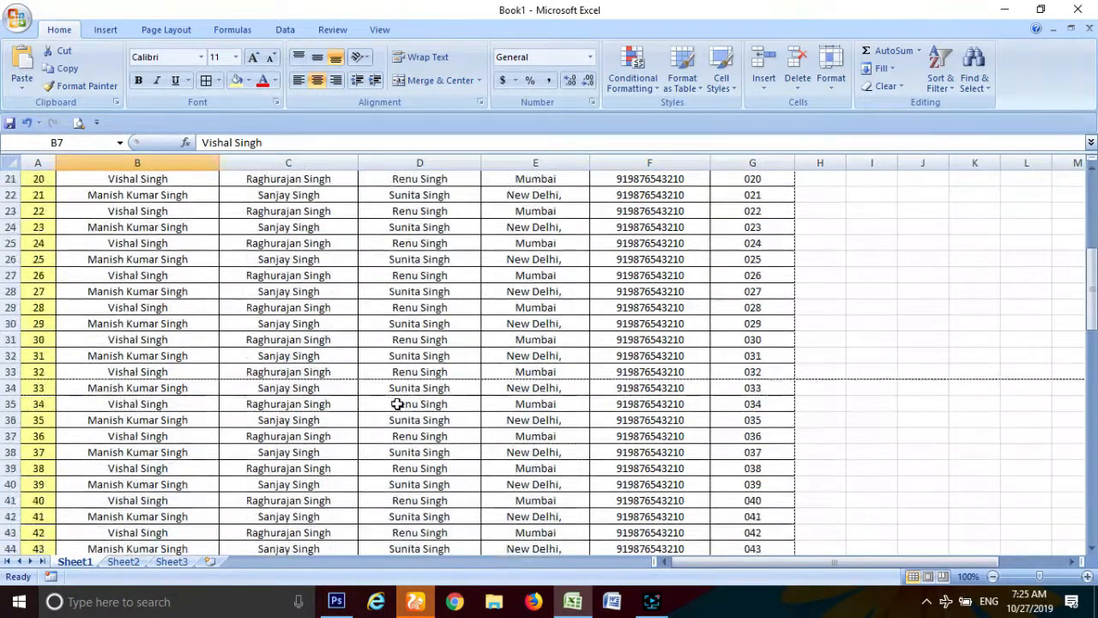
scroll(397, 403, down, 20)
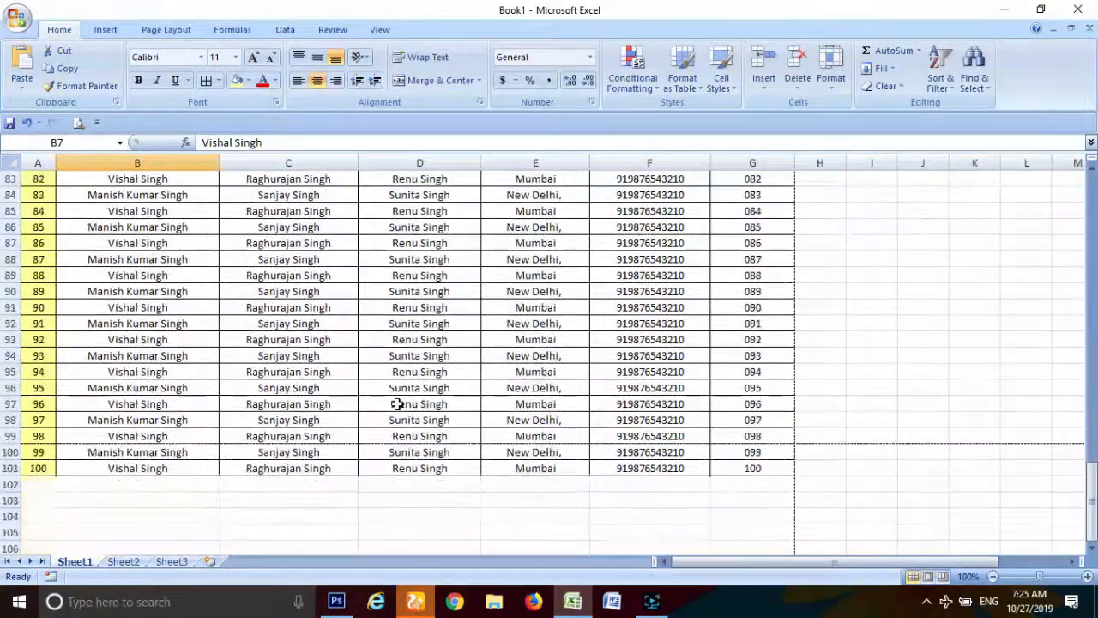
scroll(397, 403, down, 2)
scroll(397, 403, up, 6)
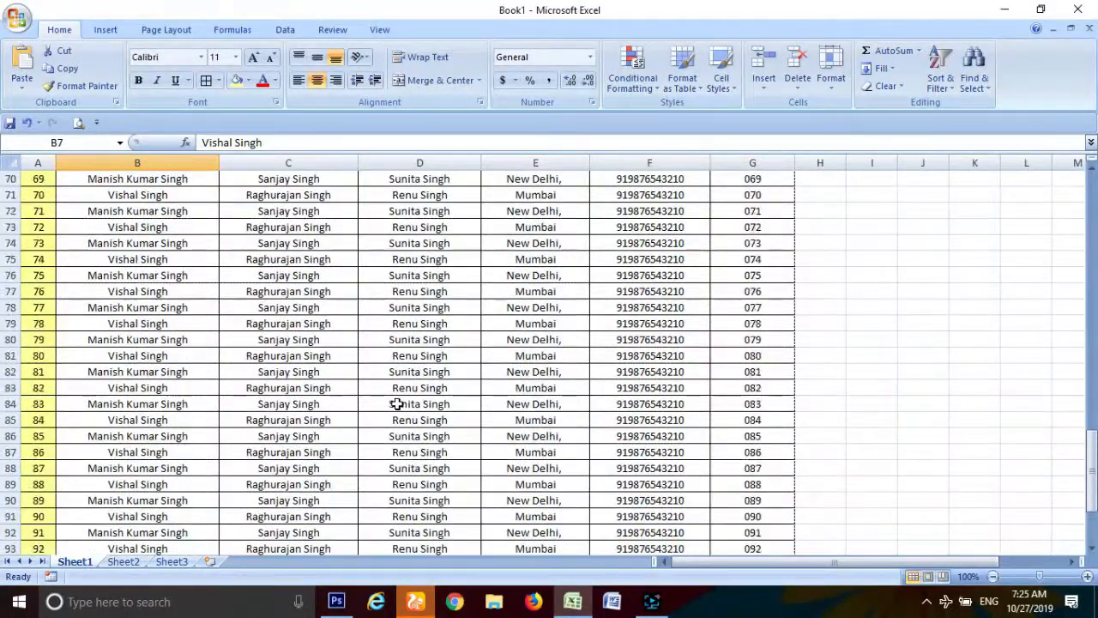
scroll(397, 403, up, 20)
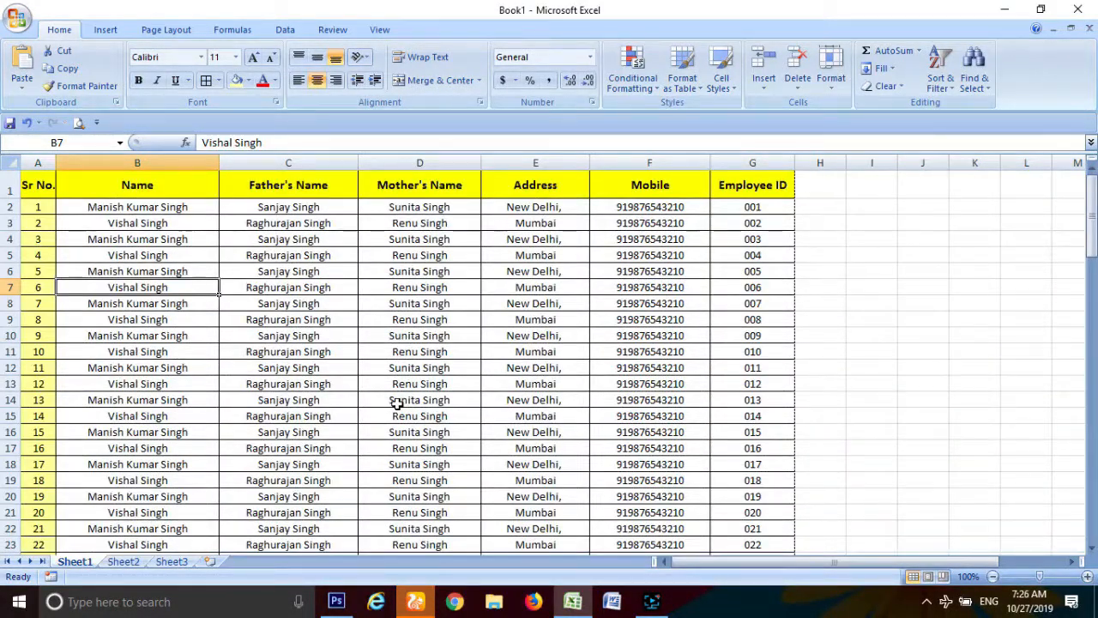
scroll(397, 404, down, 19)
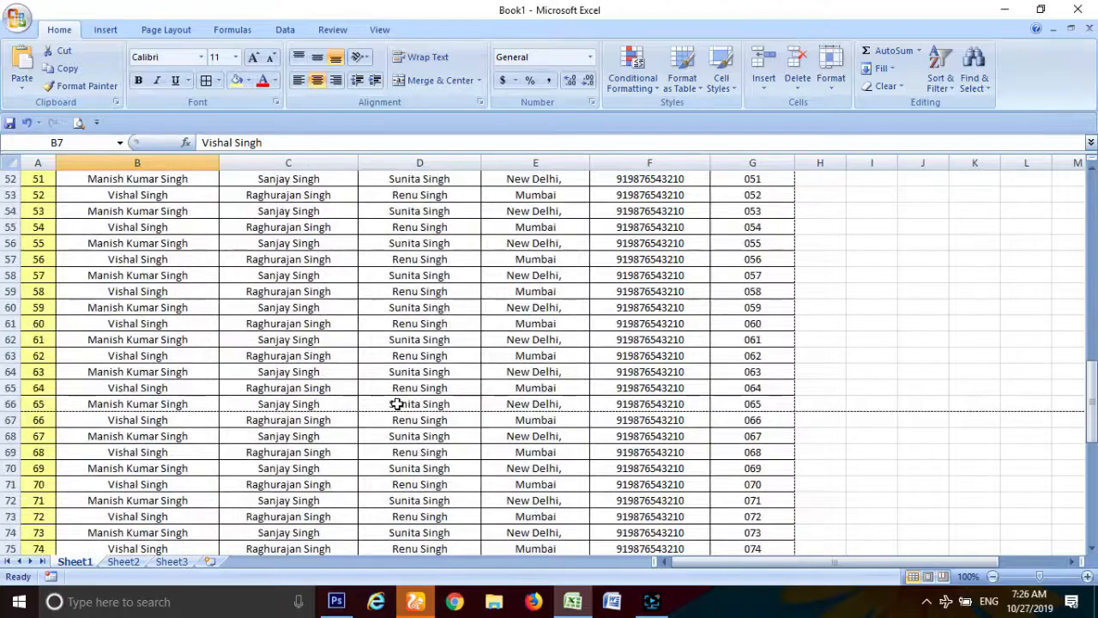
scroll(397, 403, down, 7)
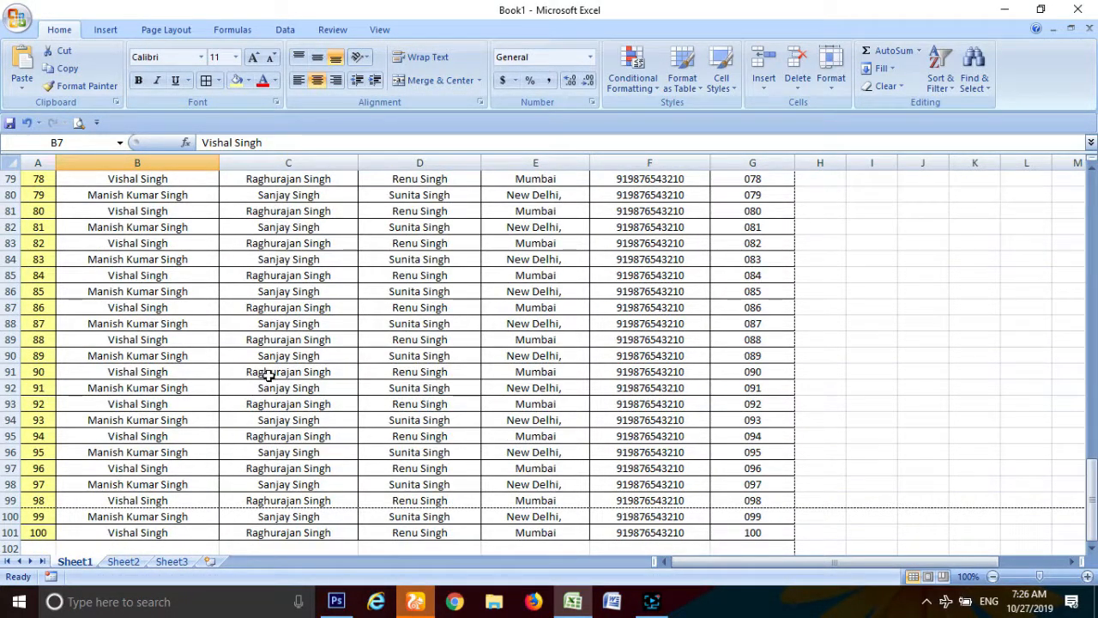
Step: Open the print preview of the employee table from the Office menu
click(17, 17)
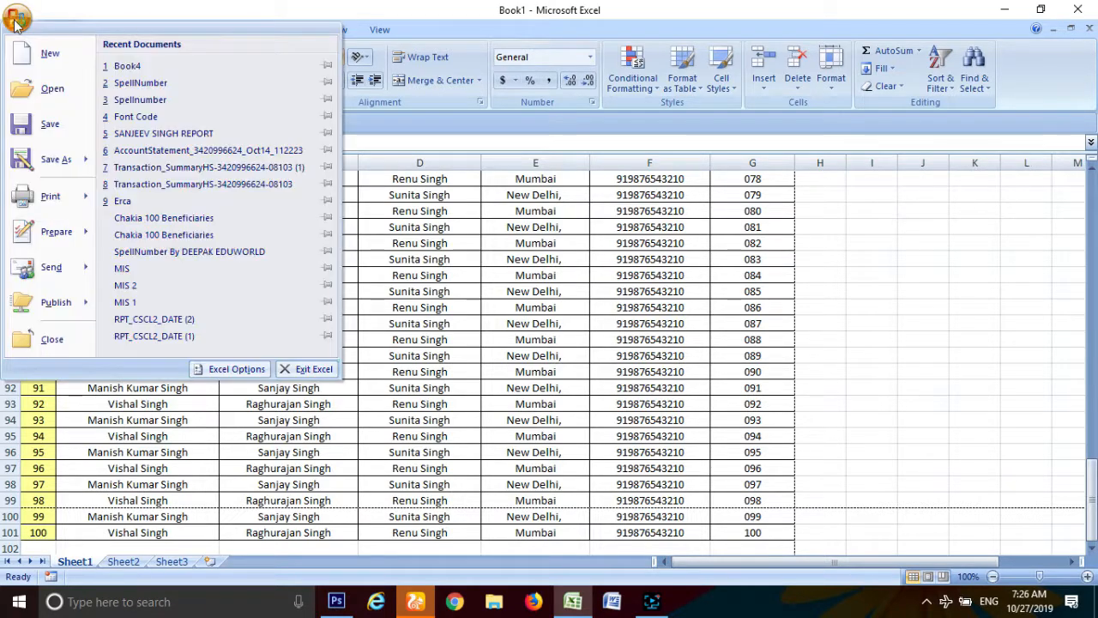
mouse_move(51, 197)
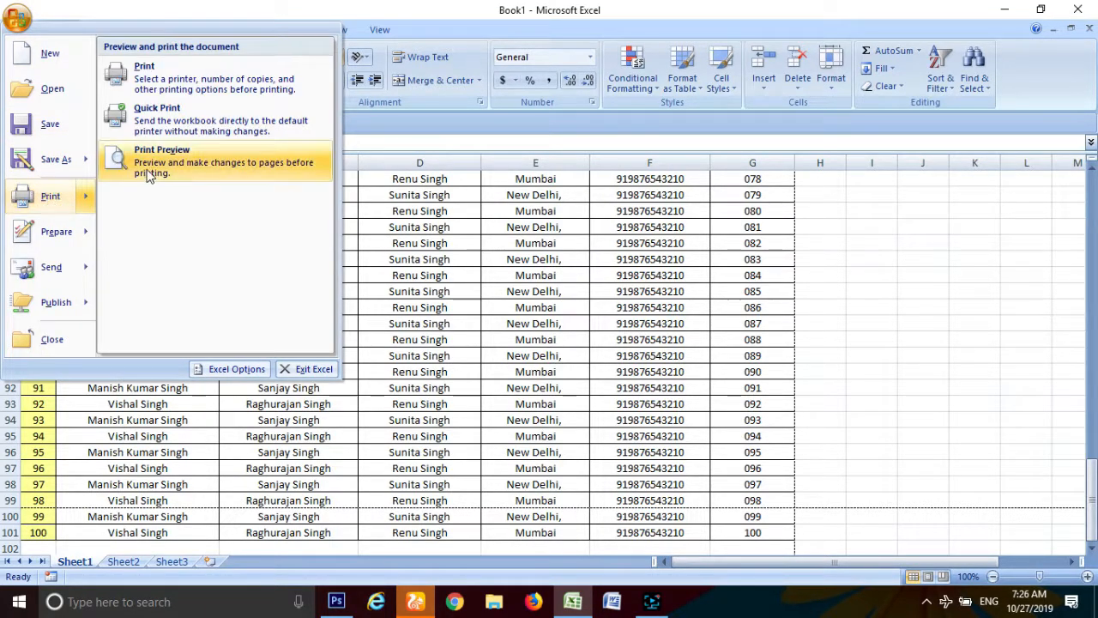
click(182, 168)
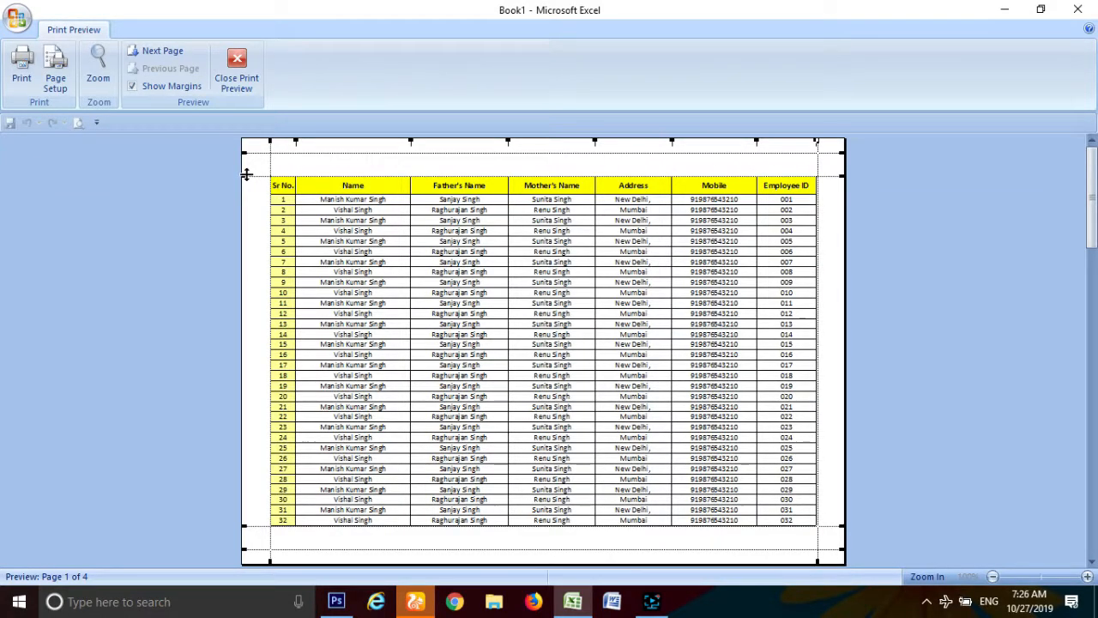
Step: Shrink the top margin and lower the bottom margin so row 34 fits, then hide the margin guides
drag(246, 175, 245, 158)
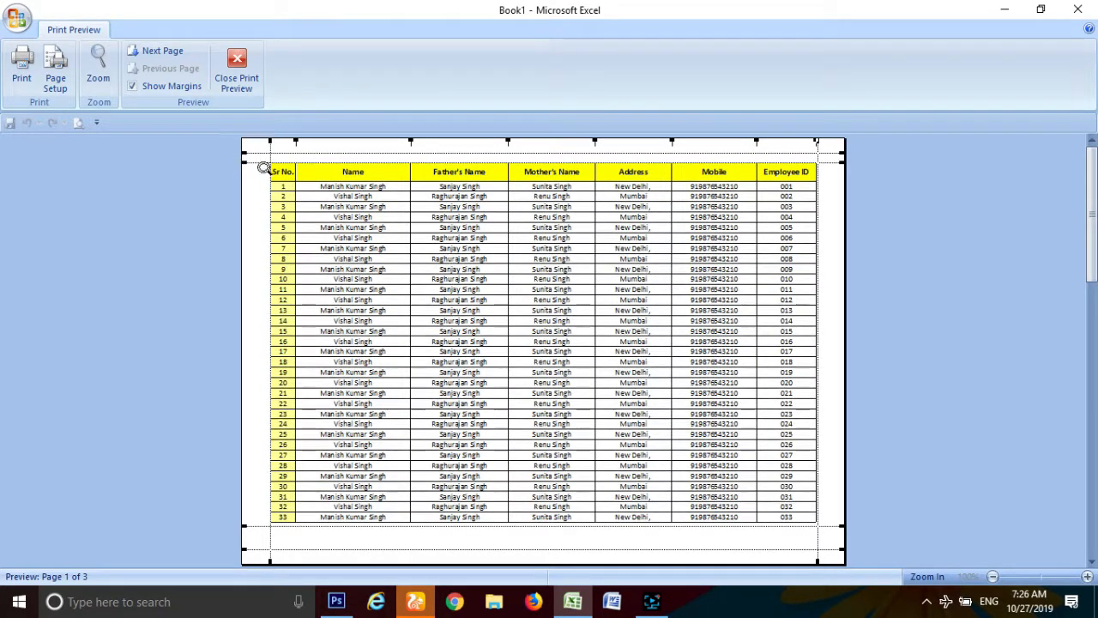
click(245, 553)
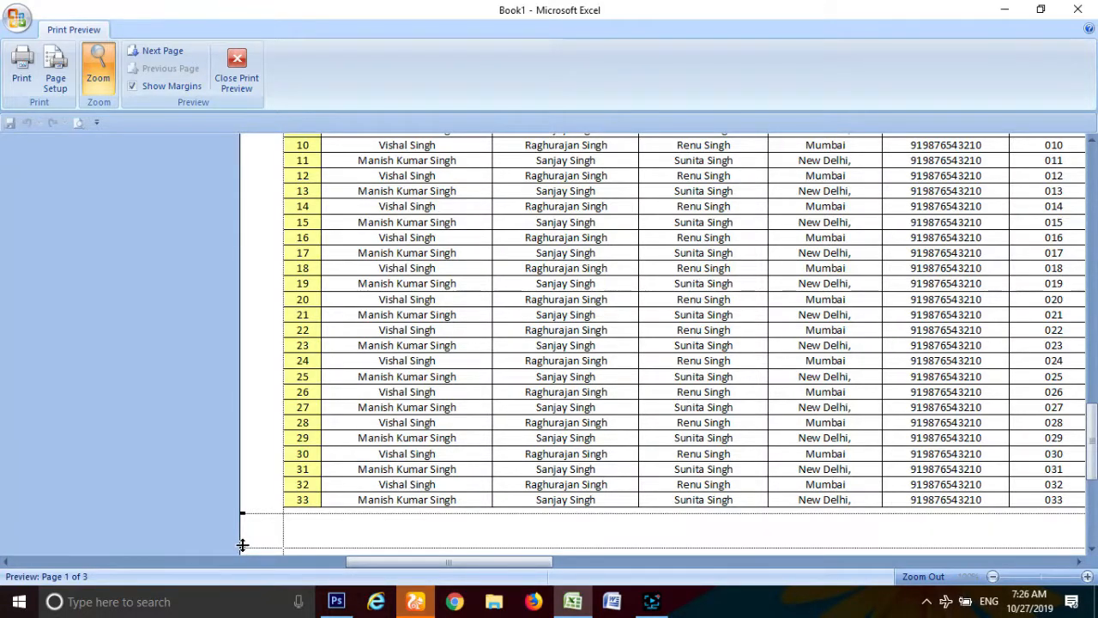
mouse_move(242, 544)
mouse_down()
mouse_move(243, 521)
mouse_move(244, 543)
mouse_up()
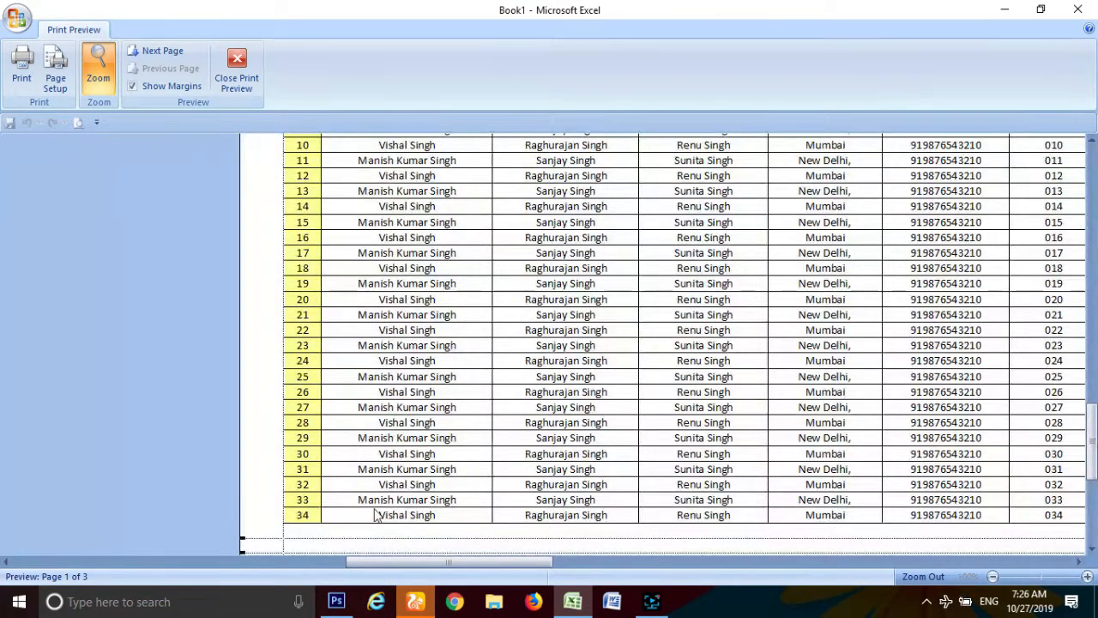
scroll(373, 515, down, 3)
click(406, 320)
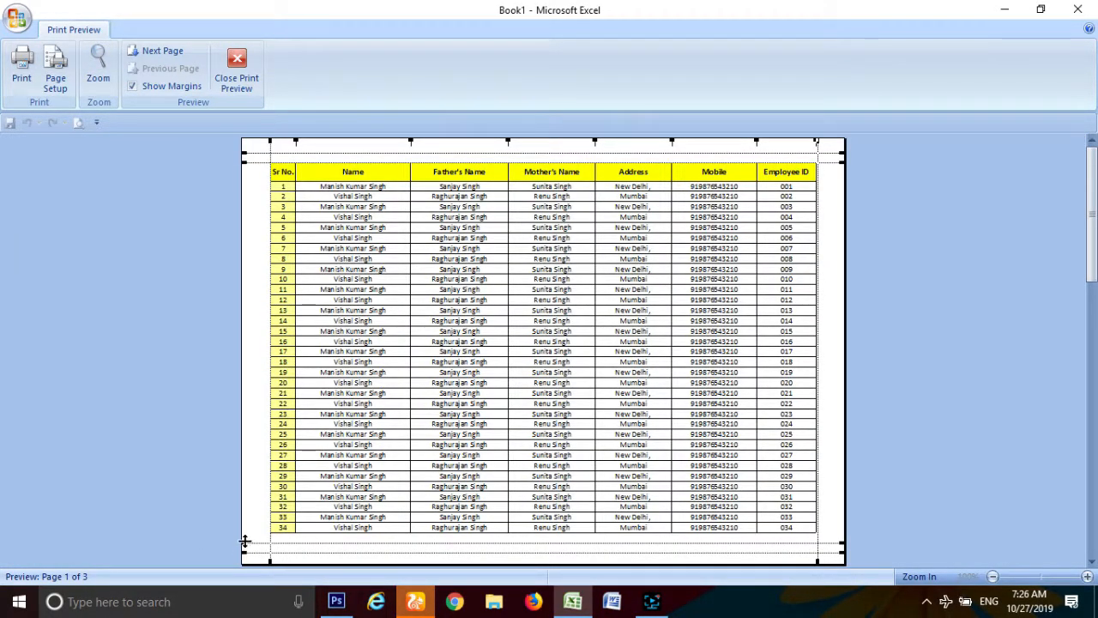
drag(244, 540, 245, 548)
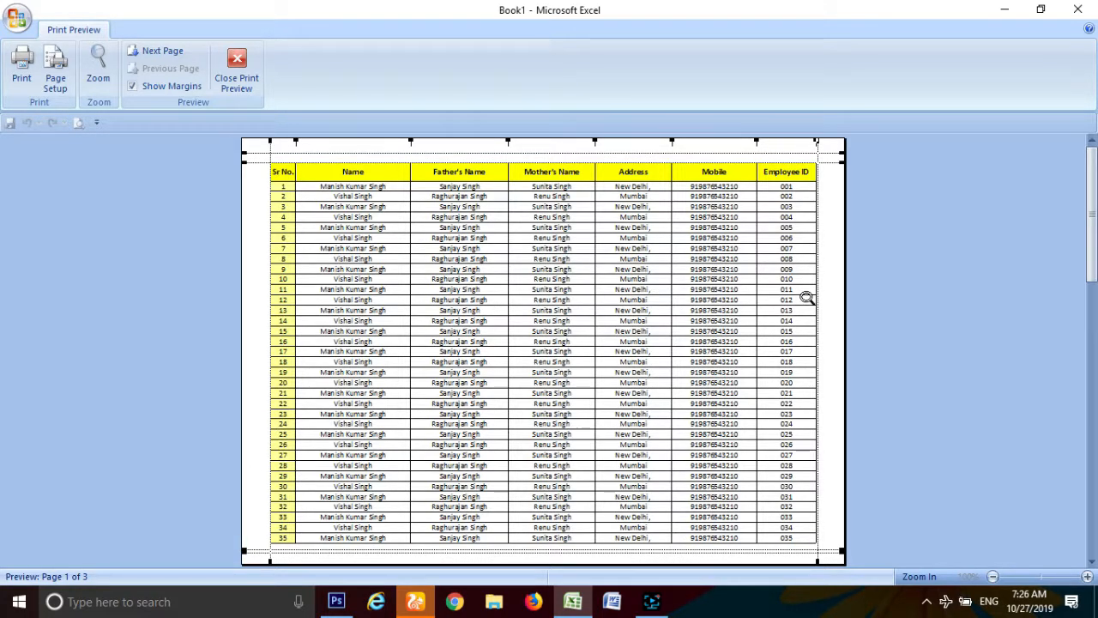
click(167, 92)
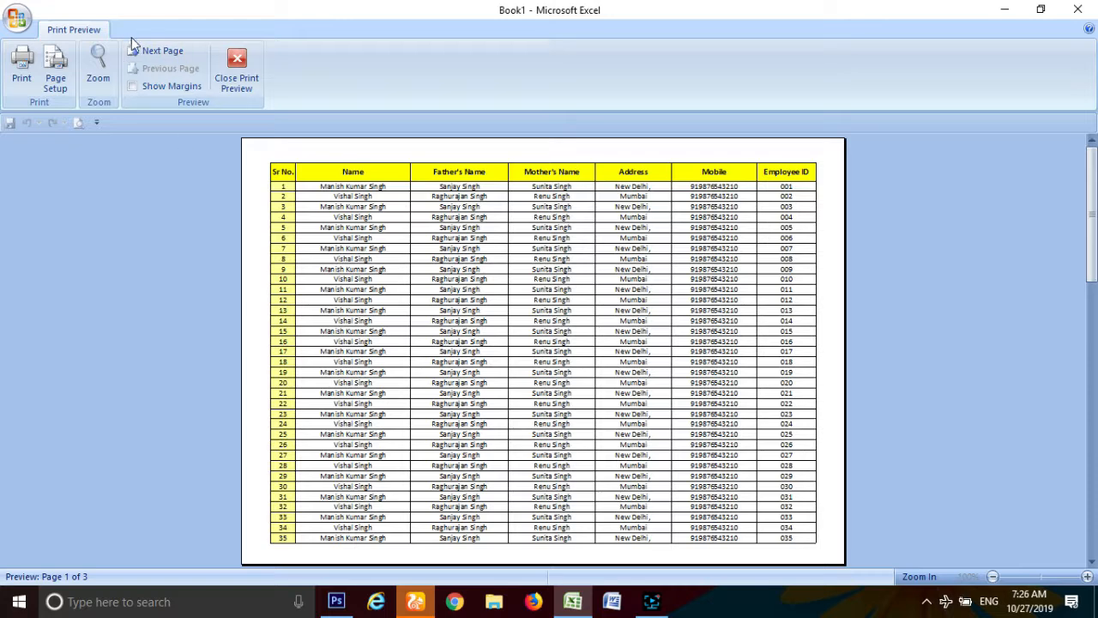
click(160, 53)
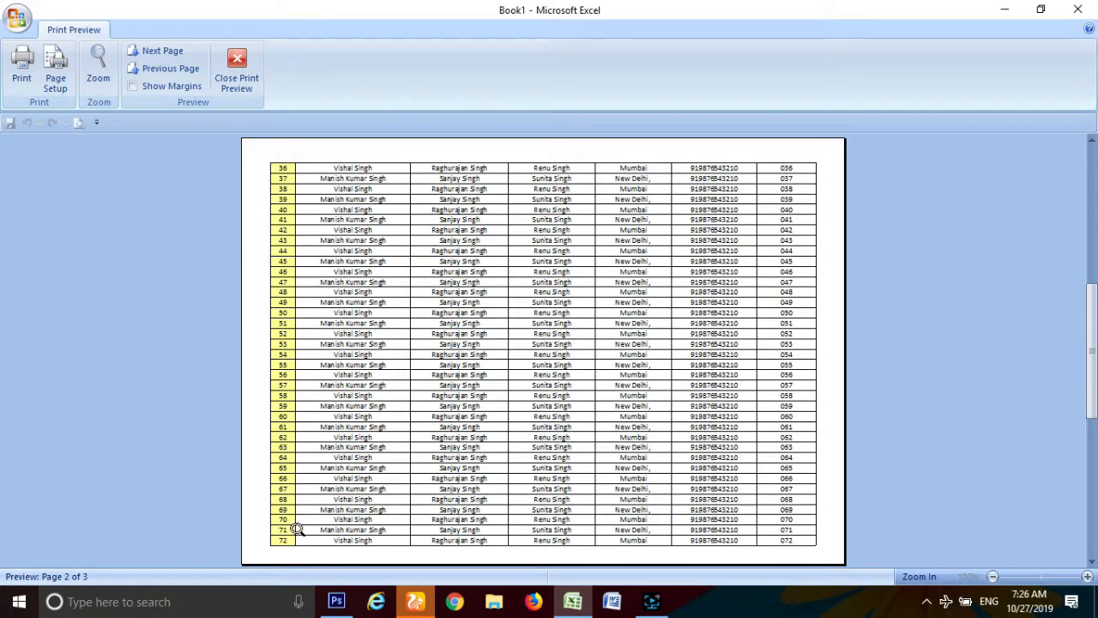
click(171, 53)
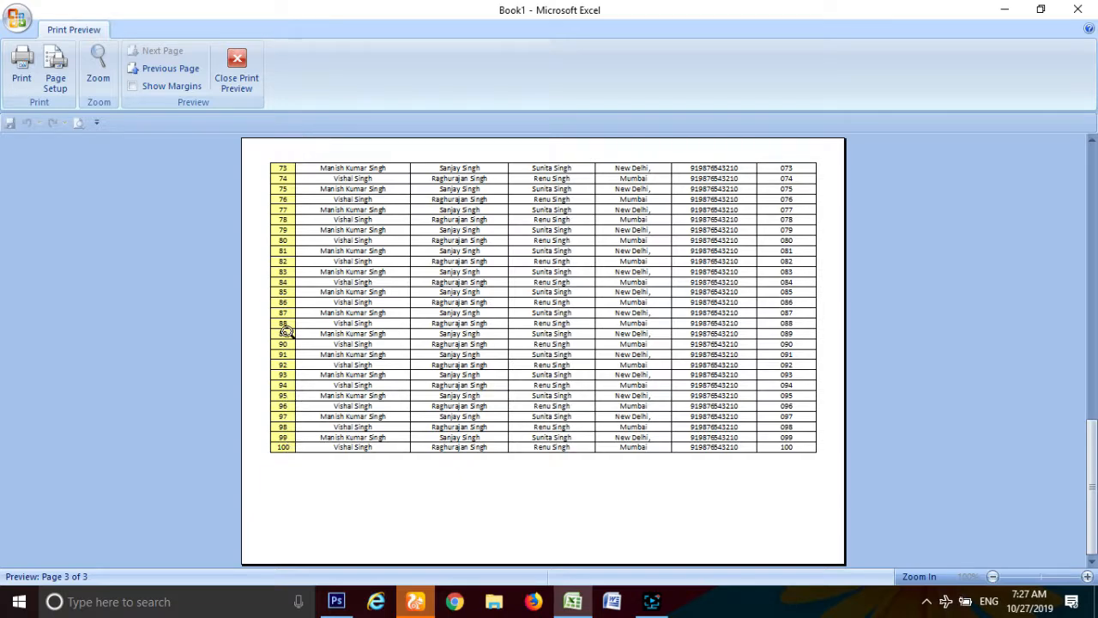
click(175, 73)
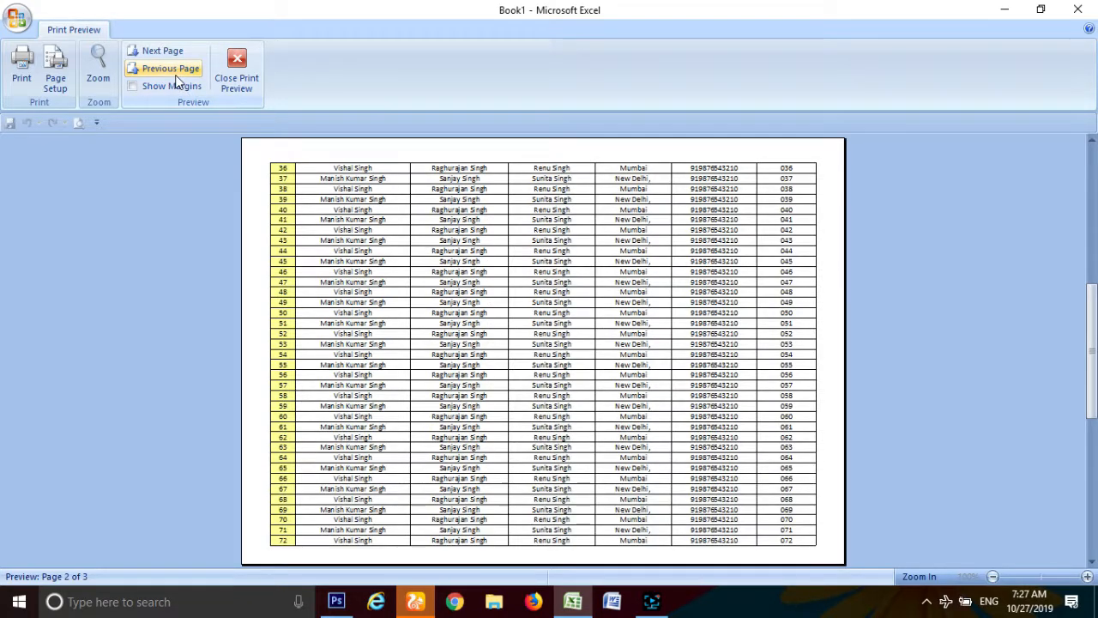
click(177, 74)
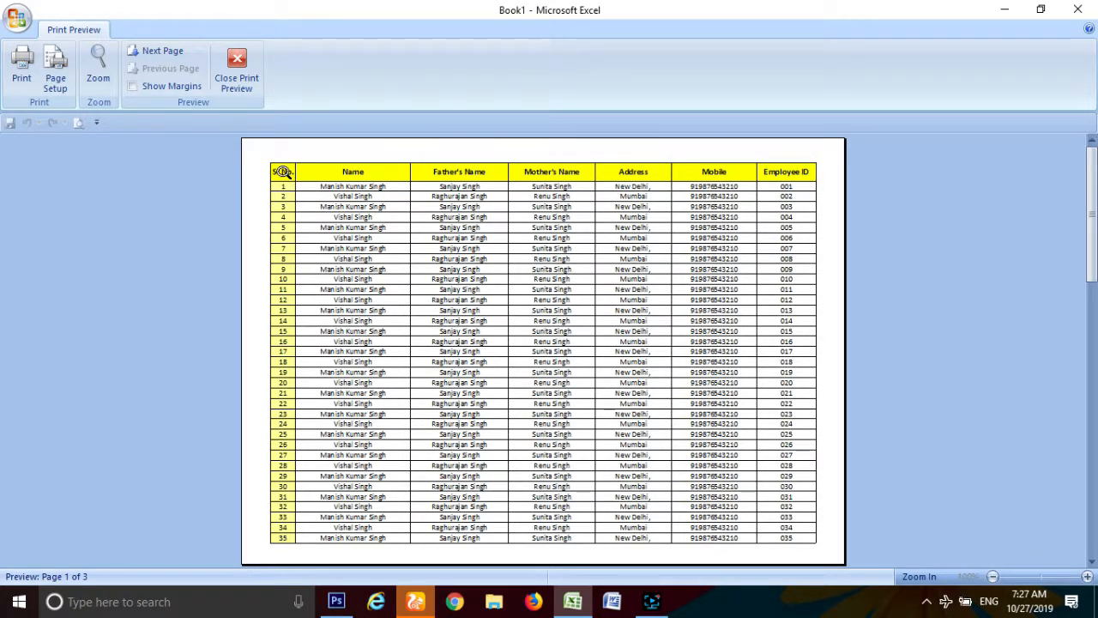
Step: Close the print preview and switch the sheet to Page Layout view
click(236, 73)
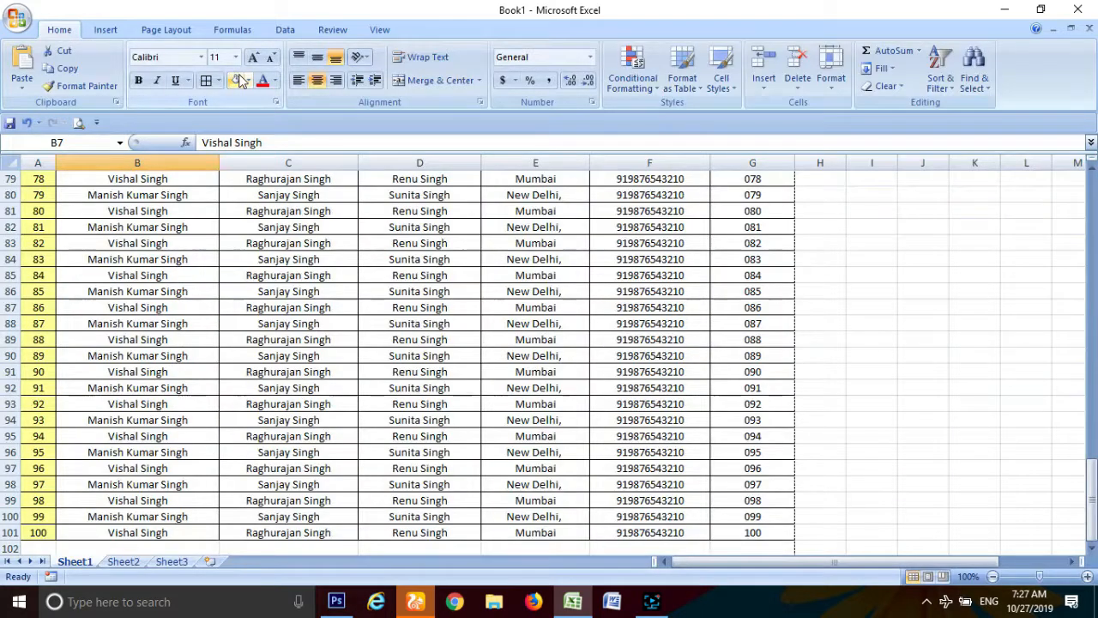
scroll(433, 392, up, 9)
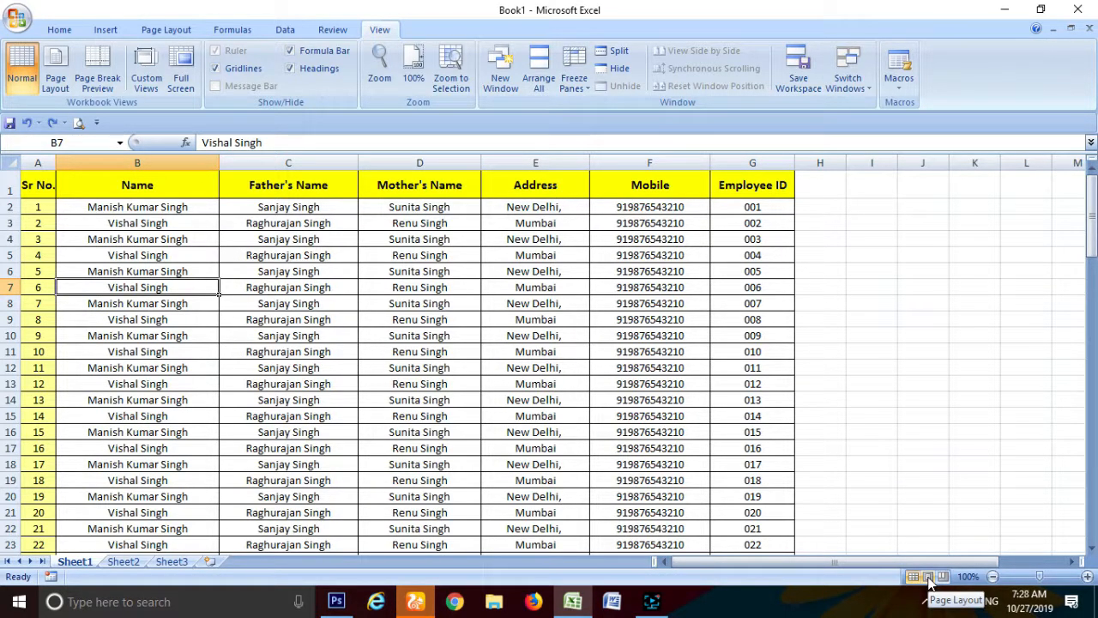
click(928, 577)
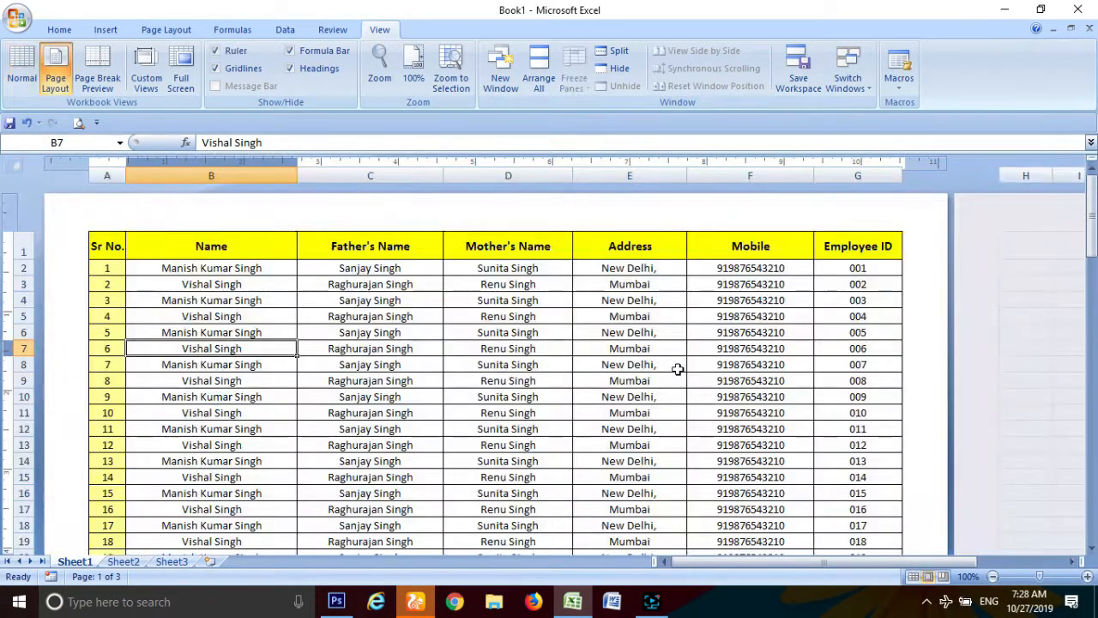
Step: Zoom the page layout out to 70% and bring up the Office menu's print choices
click(993, 577)
click(992, 576)
click(992, 576)
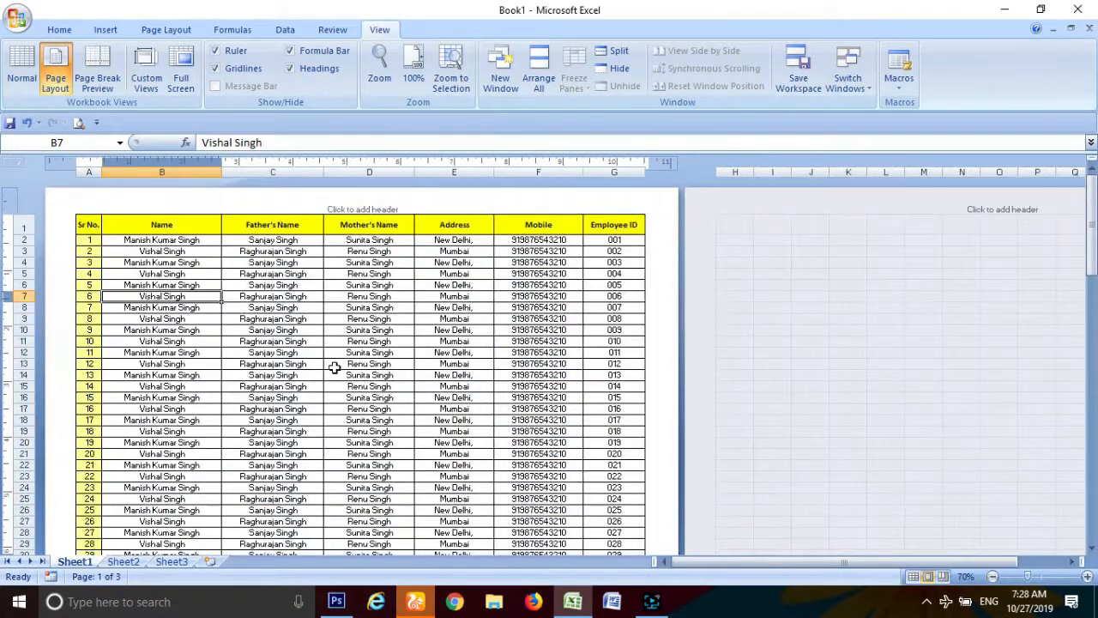
scroll(334, 358, down, 7)
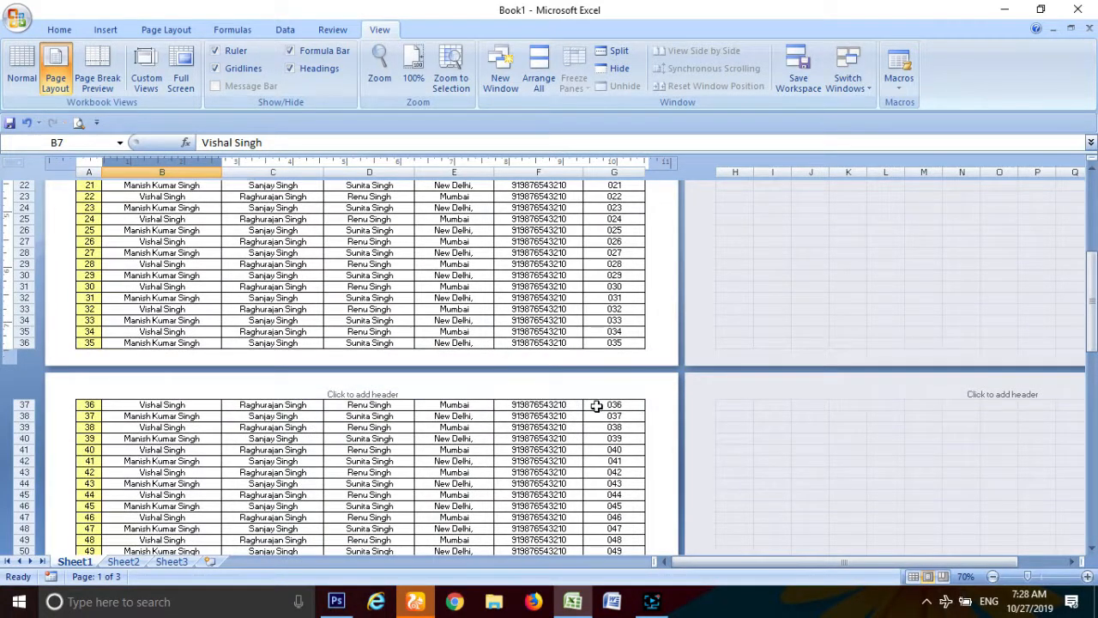
click(17, 17)
Step: Preview the printout, page through to page 3, and close the preview
mouse_move(73, 215)
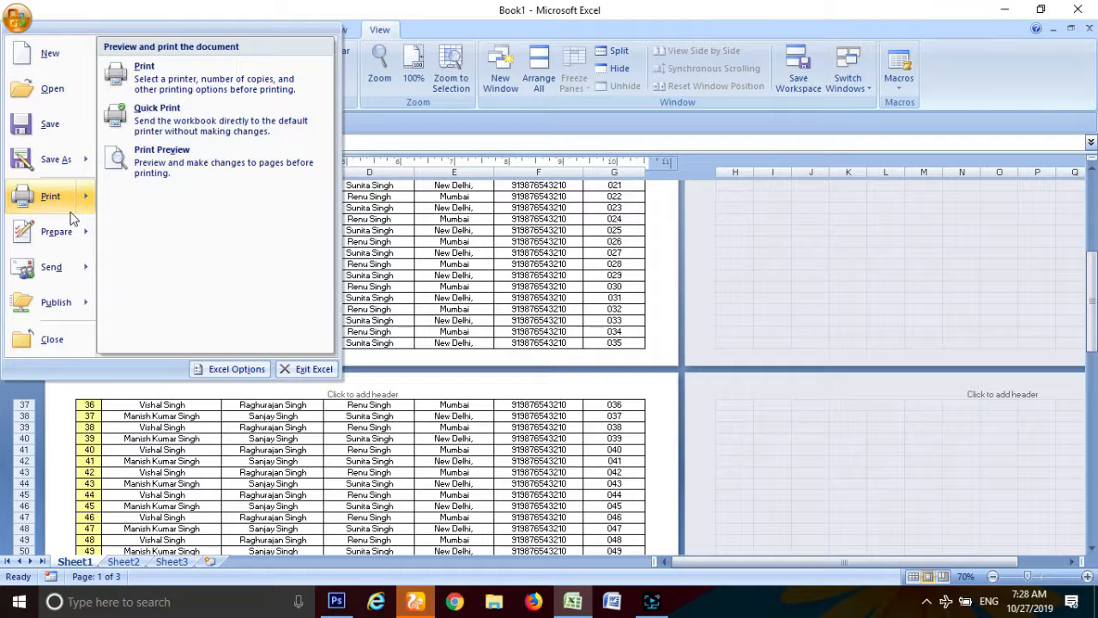
click(183, 176)
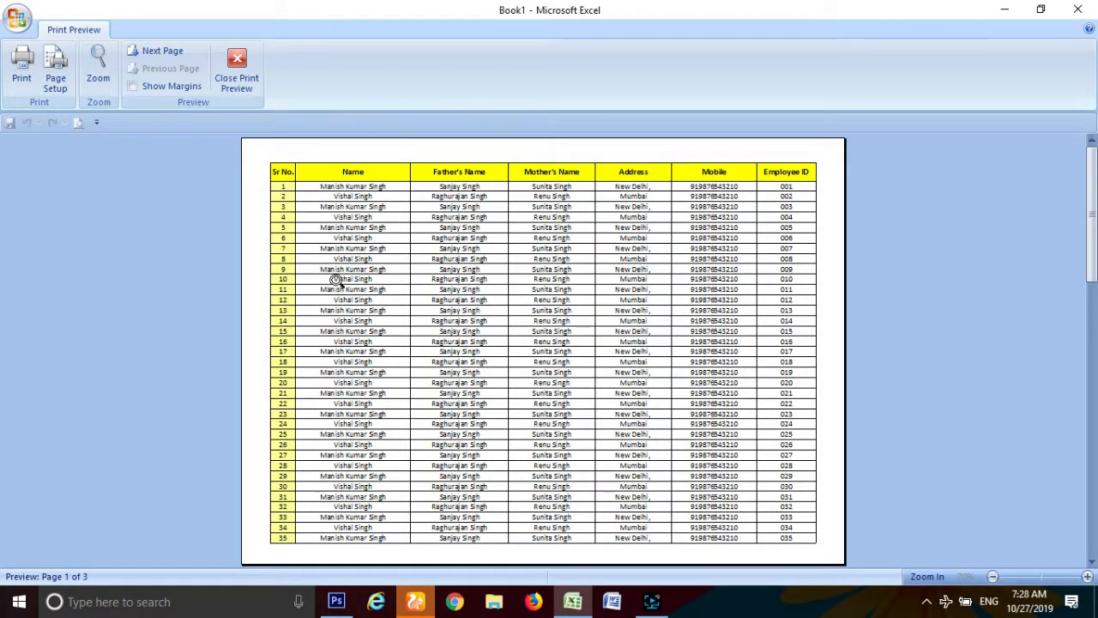
click(149, 53)
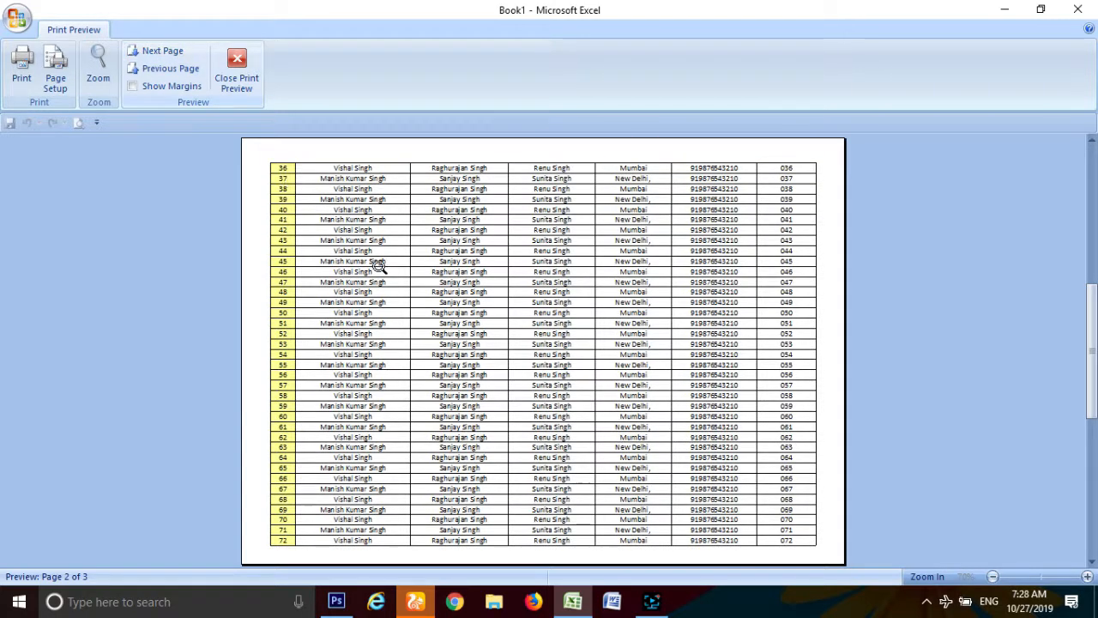
click(151, 52)
click(240, 62)
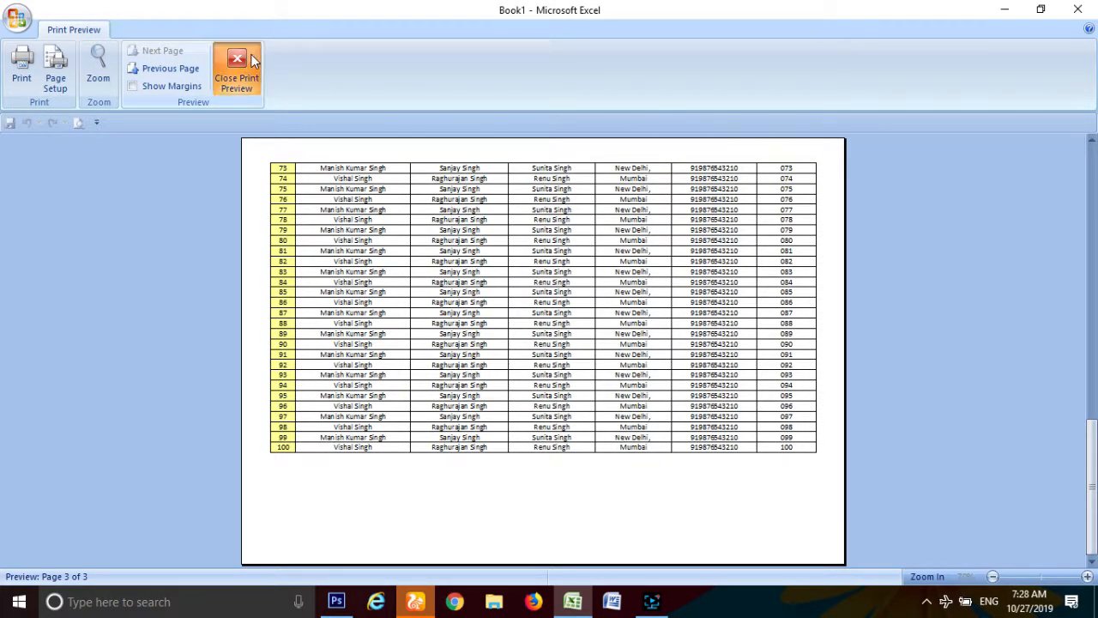
Step: Scroll through the laid-out pages and select cell G14
scroll(460, 388, up, 5)
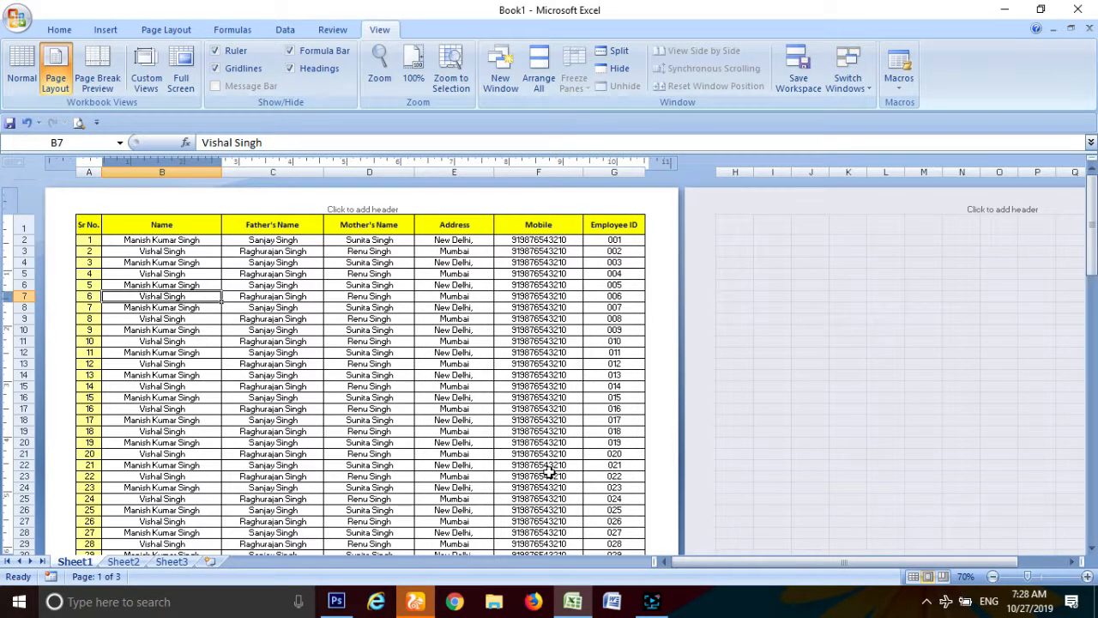
scroll(557, 429, down, 5)
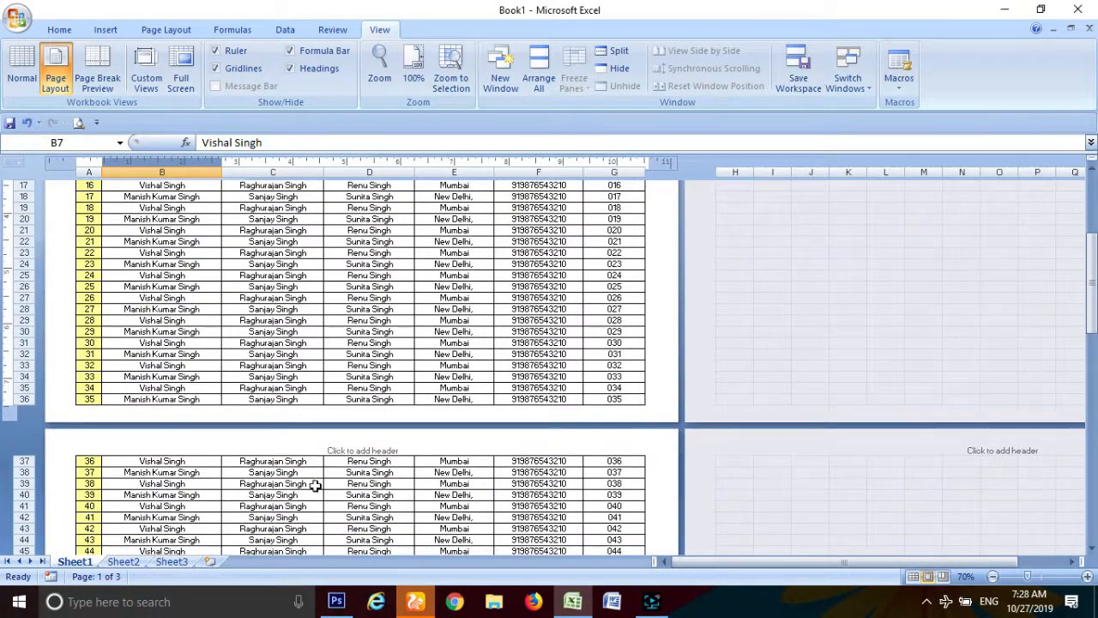
scroll(611, 476, down, 12)
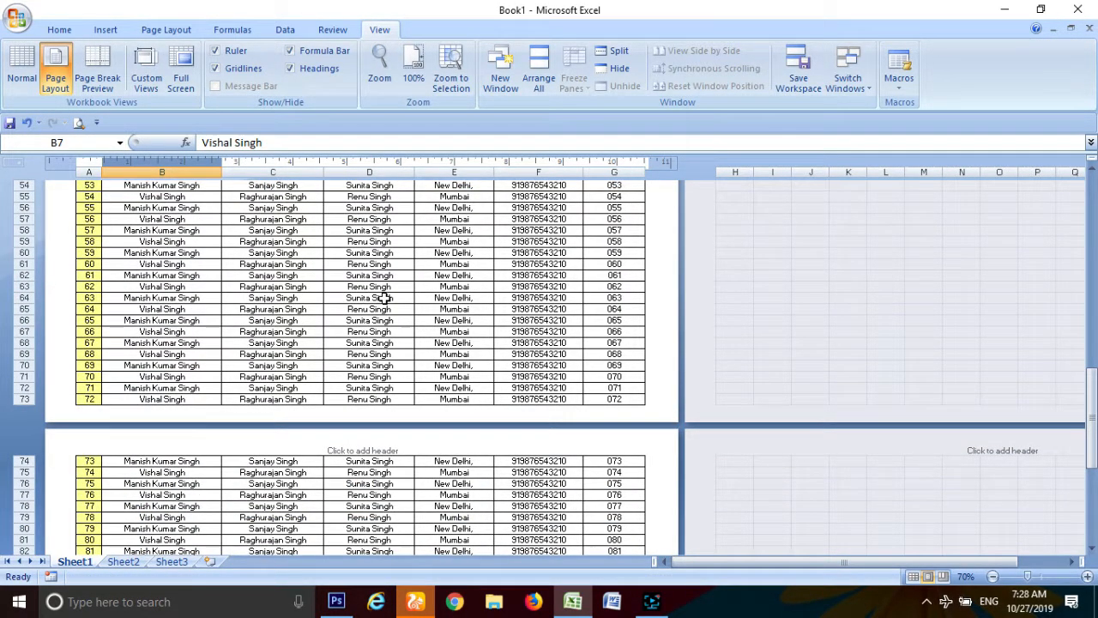
scroll(383, 297, up, 18)
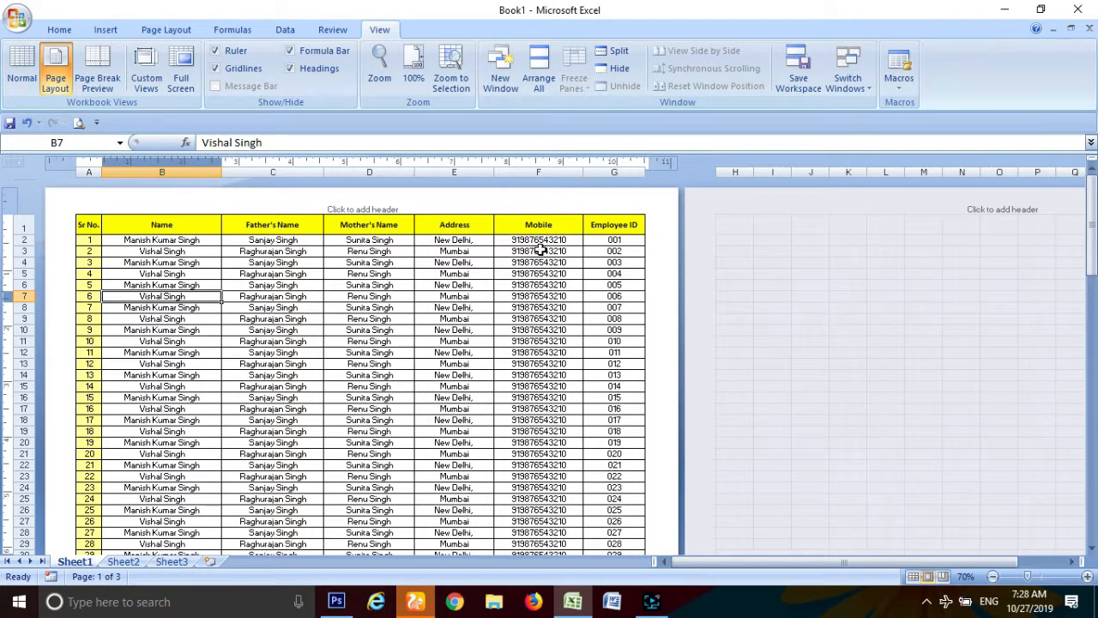
click(610, 376)
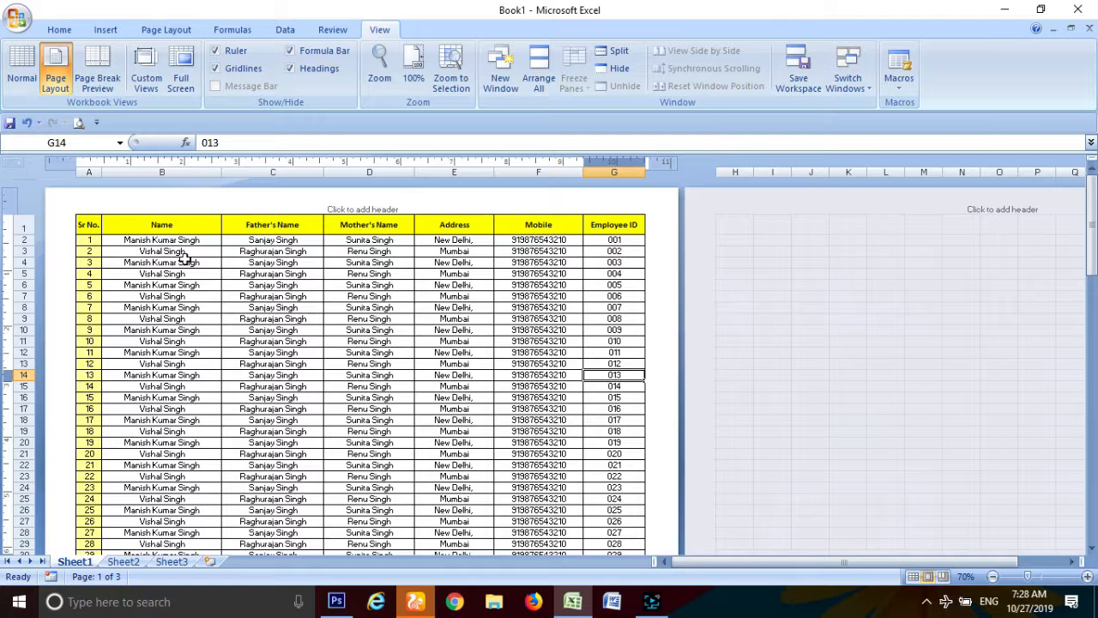
Step: Review the Home commands while scrolling the sheet, then show the Page Layout settings
click(59, 29)
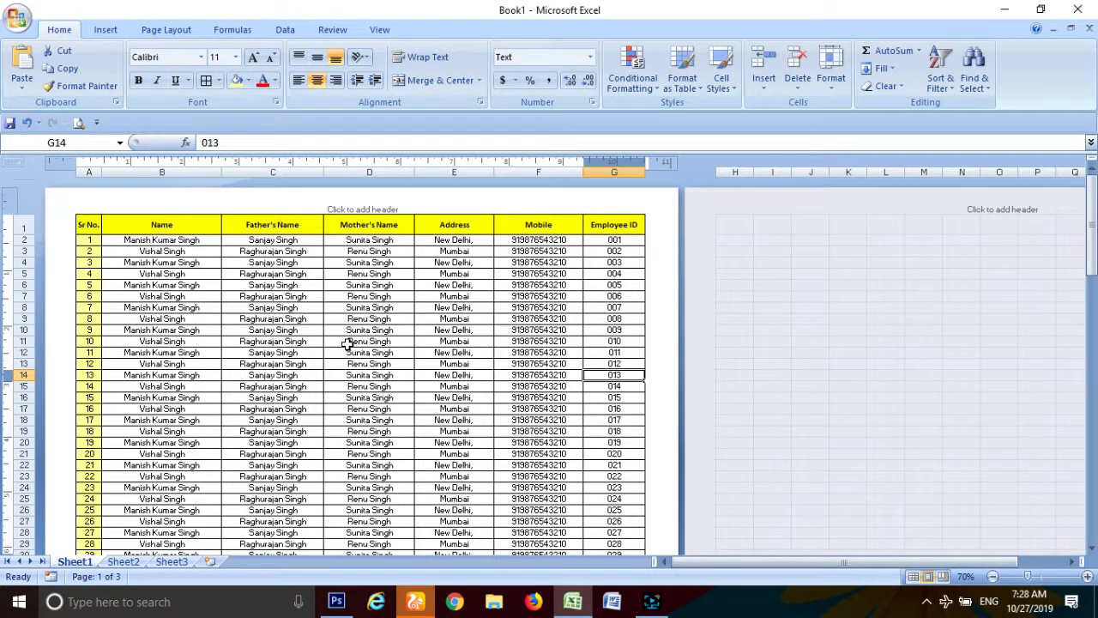
scroll(406, 371, down, 2)
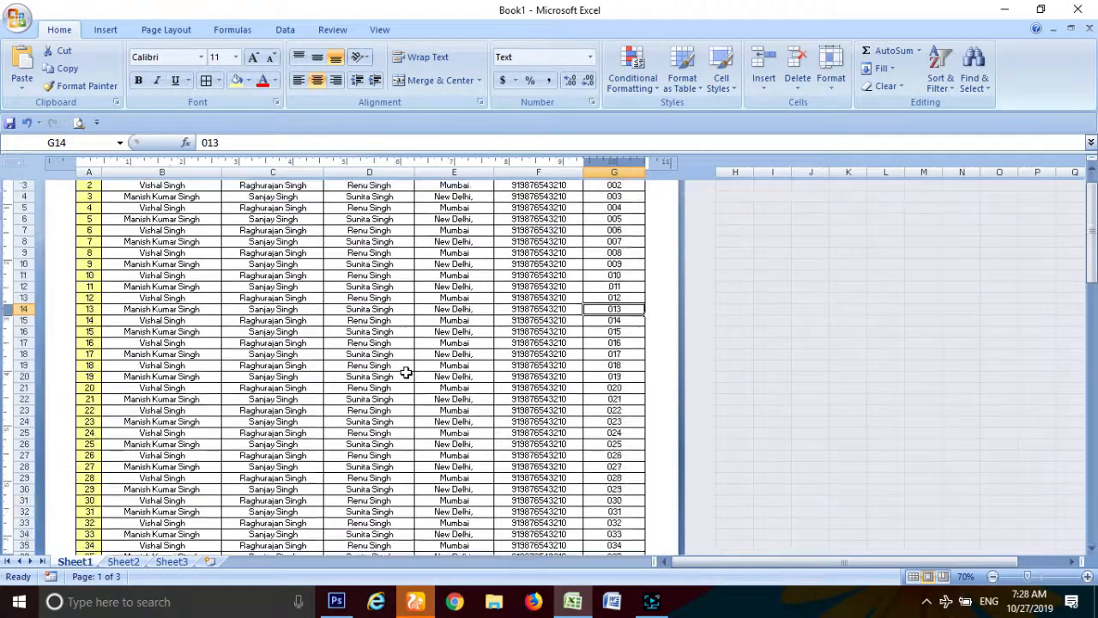
scroll(406, 371, down, 20)
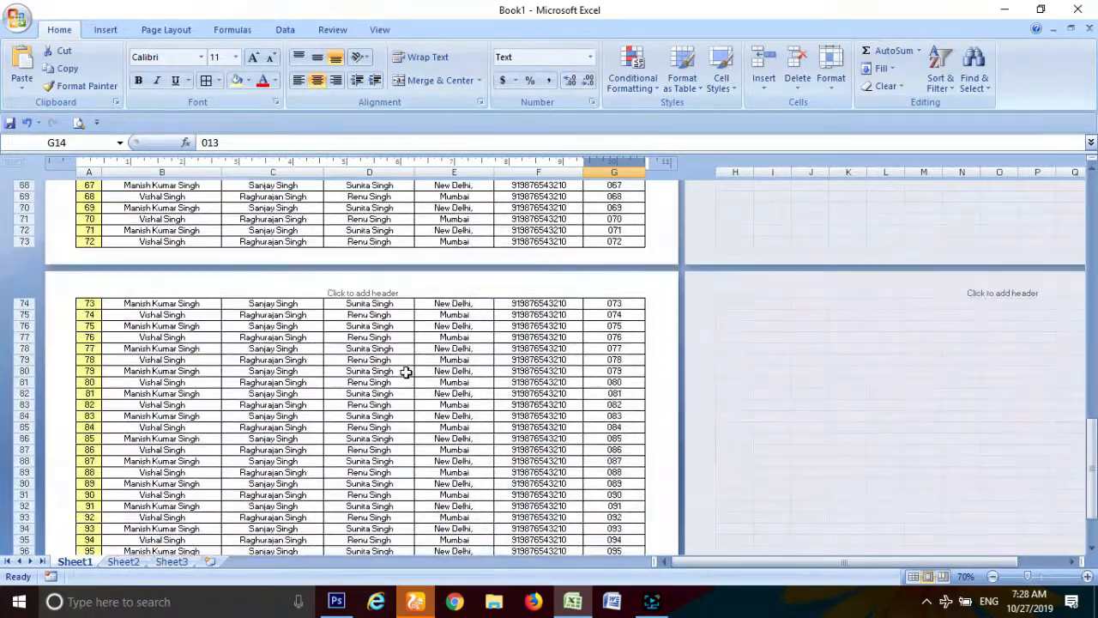
scroll(405, 372, up, 20)
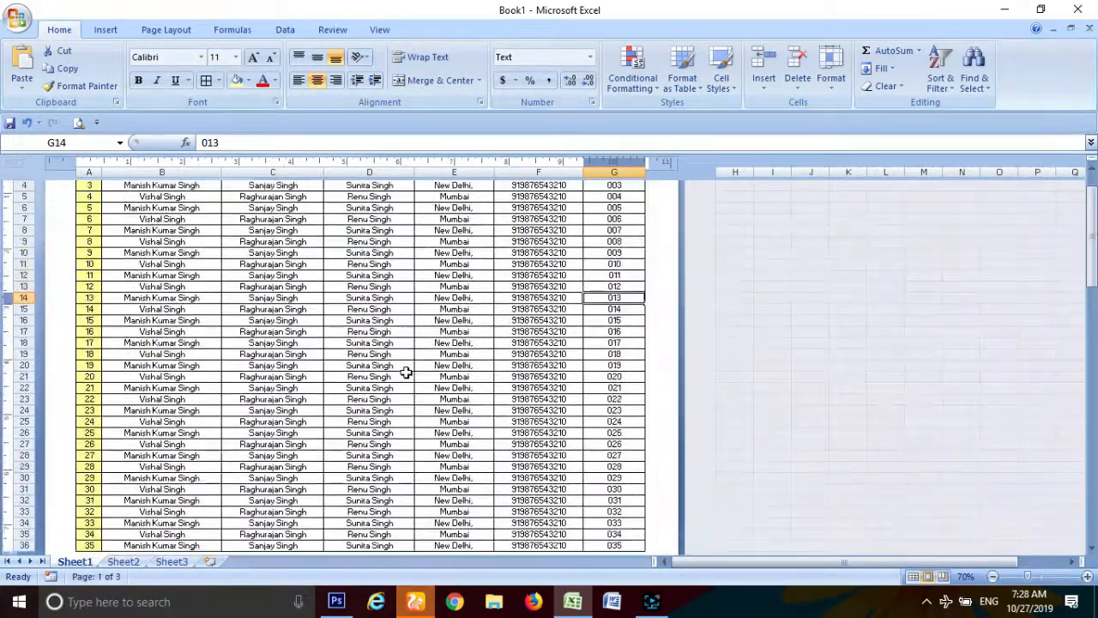
scroll(406, 372, up, 2)
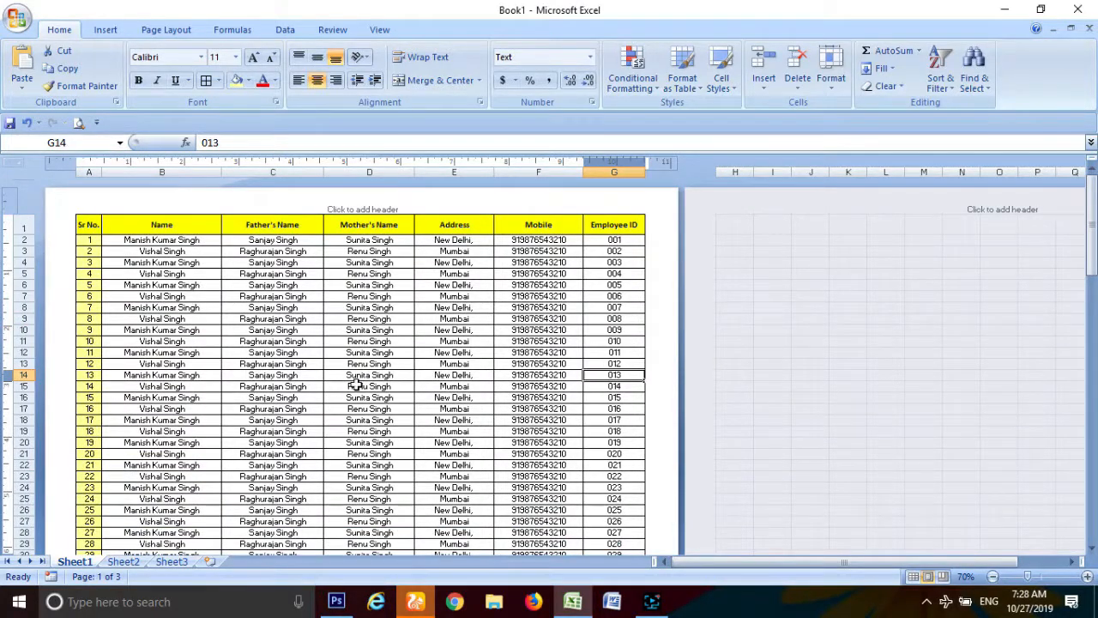
scroll(357, 388, down, 10)
scroll(357, 388, up, 11)
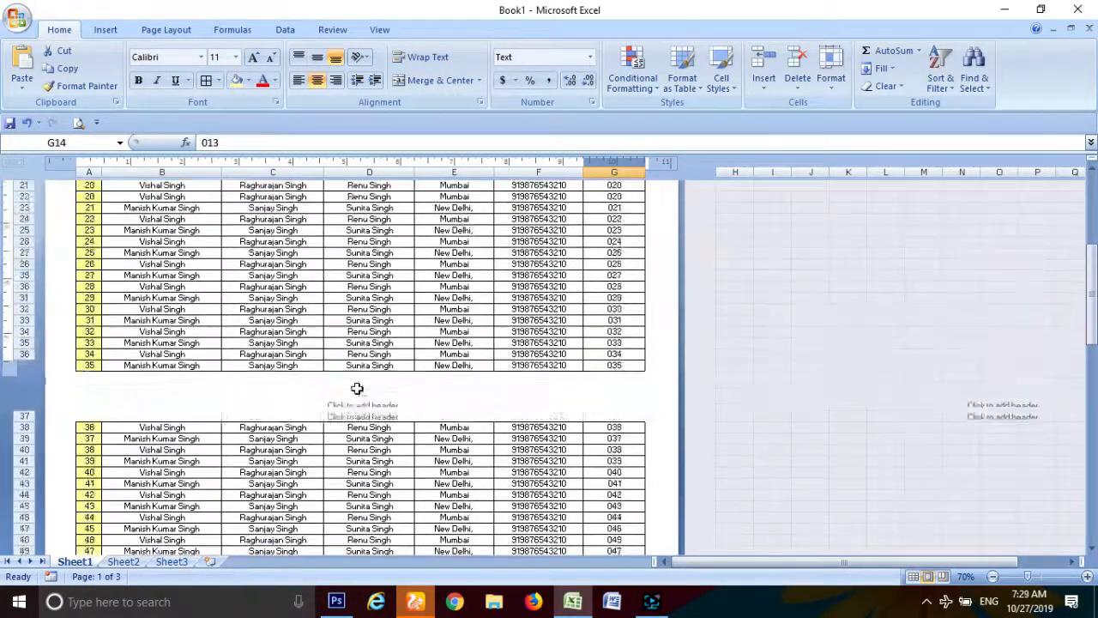
scroll(357, 388, up, 2)
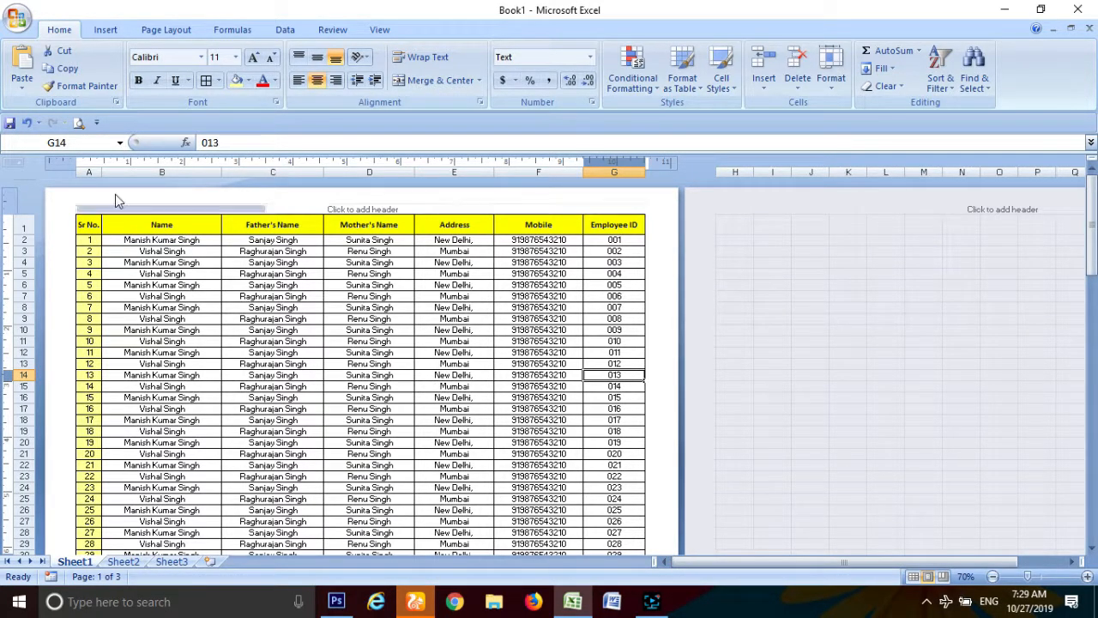
click(157, 33)
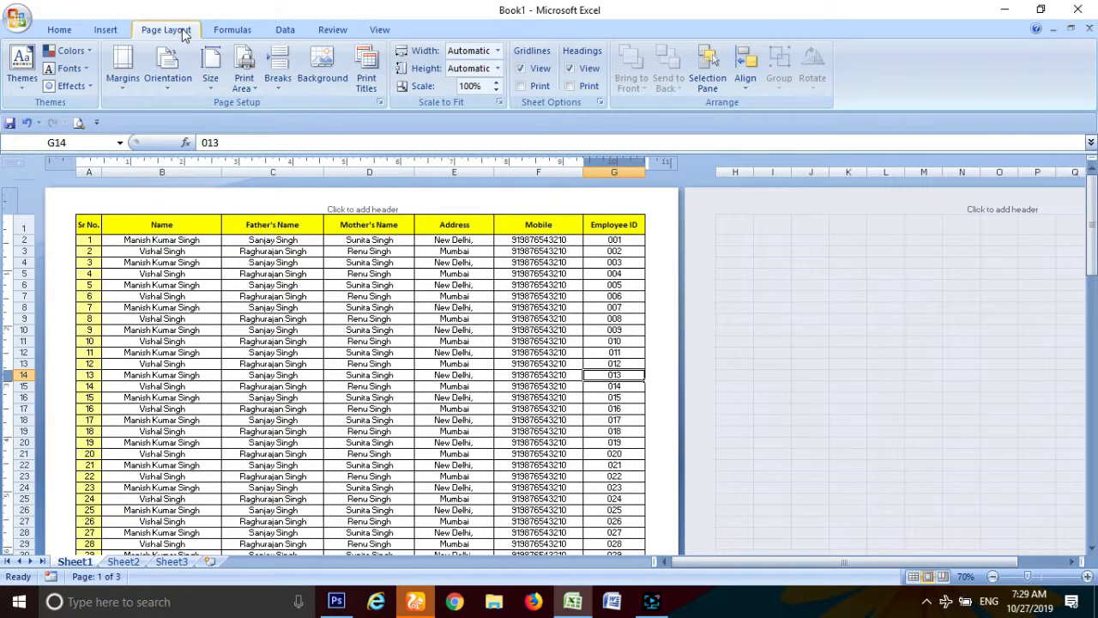
Step: In Page Setup's Sheet settings, set rows to repeat at top to $1:$1
click(369, 77)
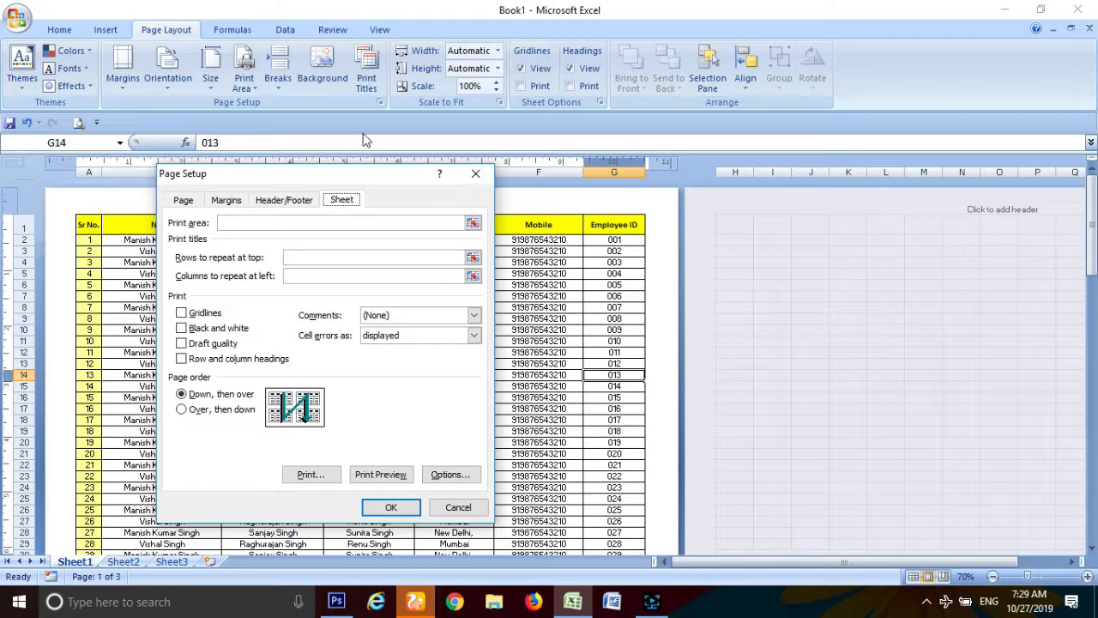
drag(347, 181, 892, 156)
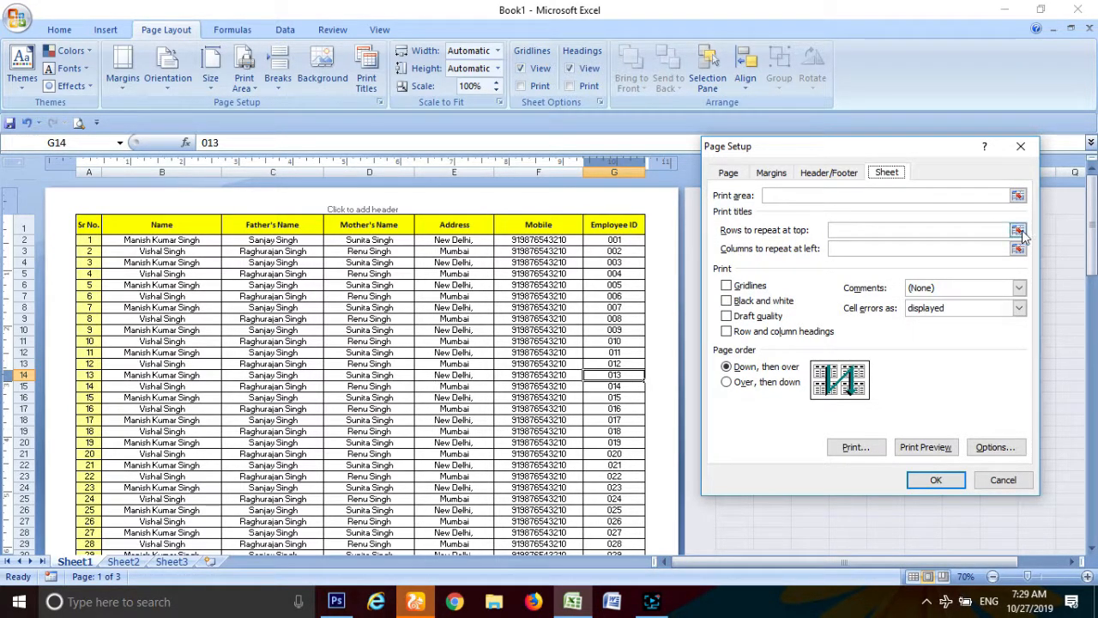
click(891, 229)
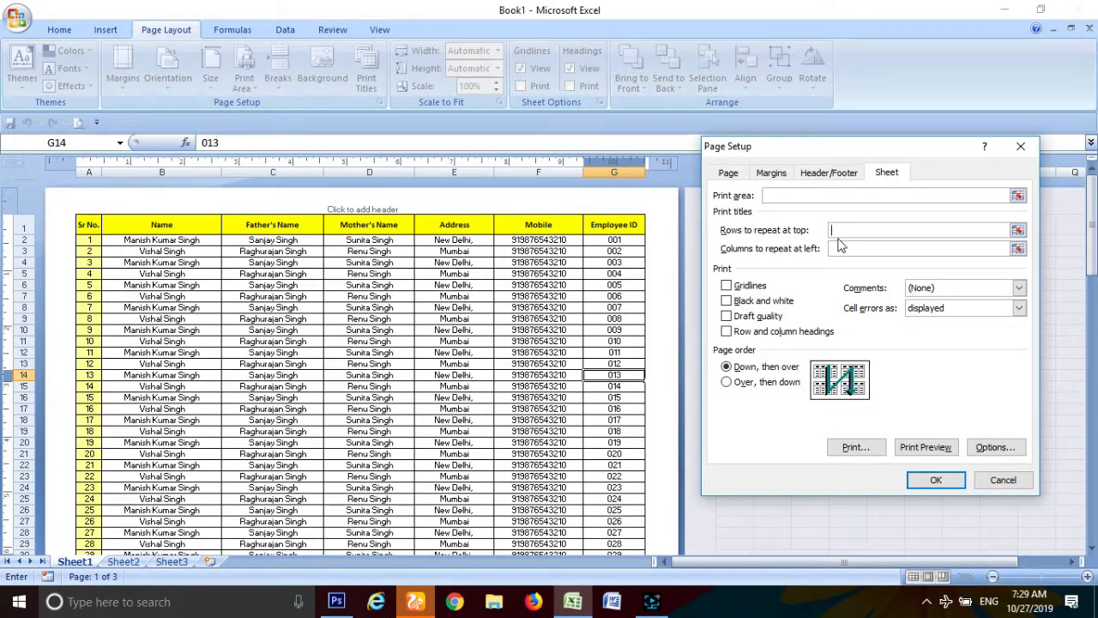
click(1017, 231)
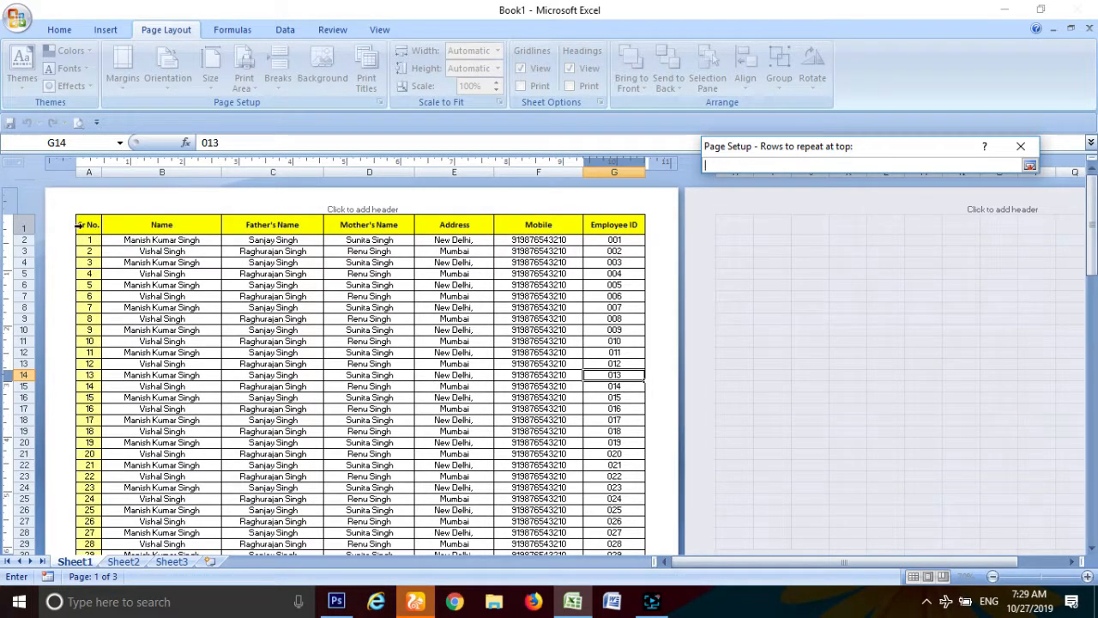
click(87, 224)
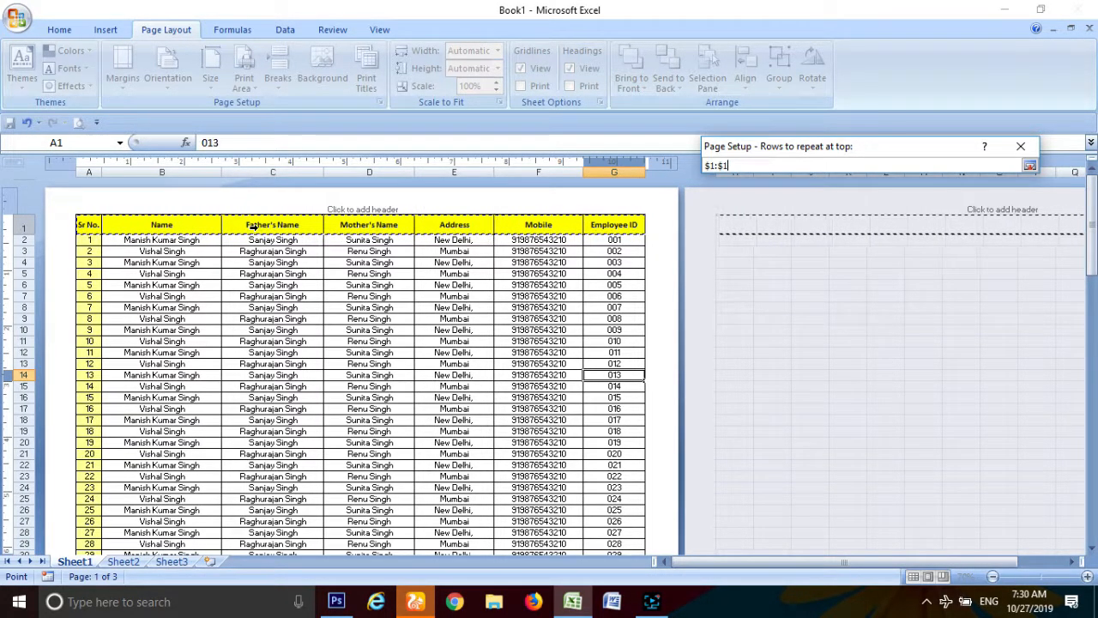
click(1030, 165)
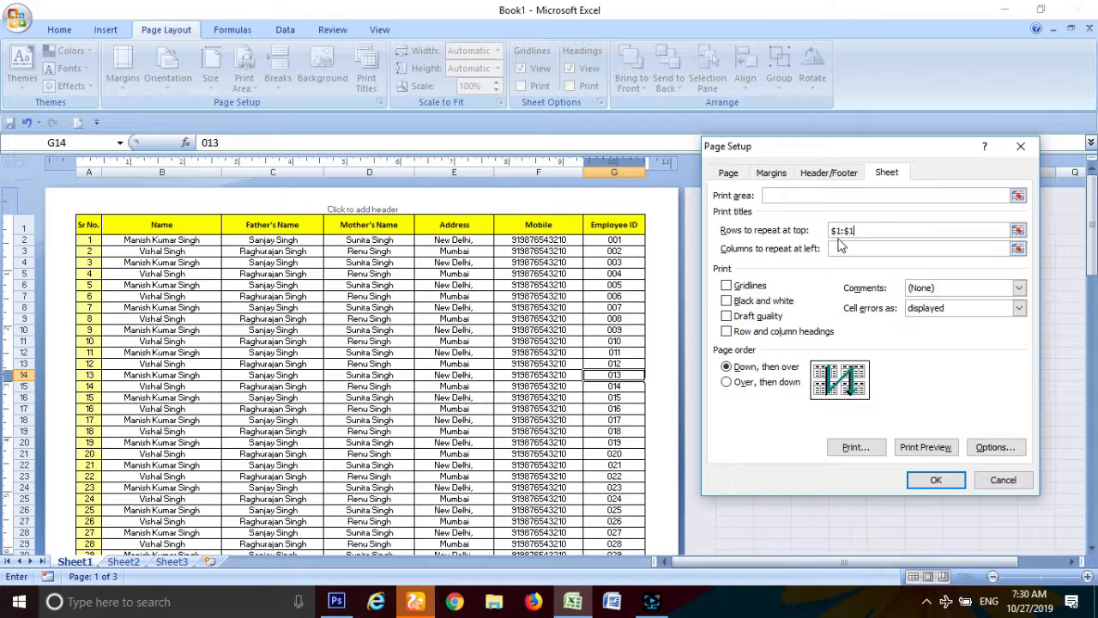
Step: Set columns to repeat at left to $A:$G and apply the print titles
click(1017, 249)
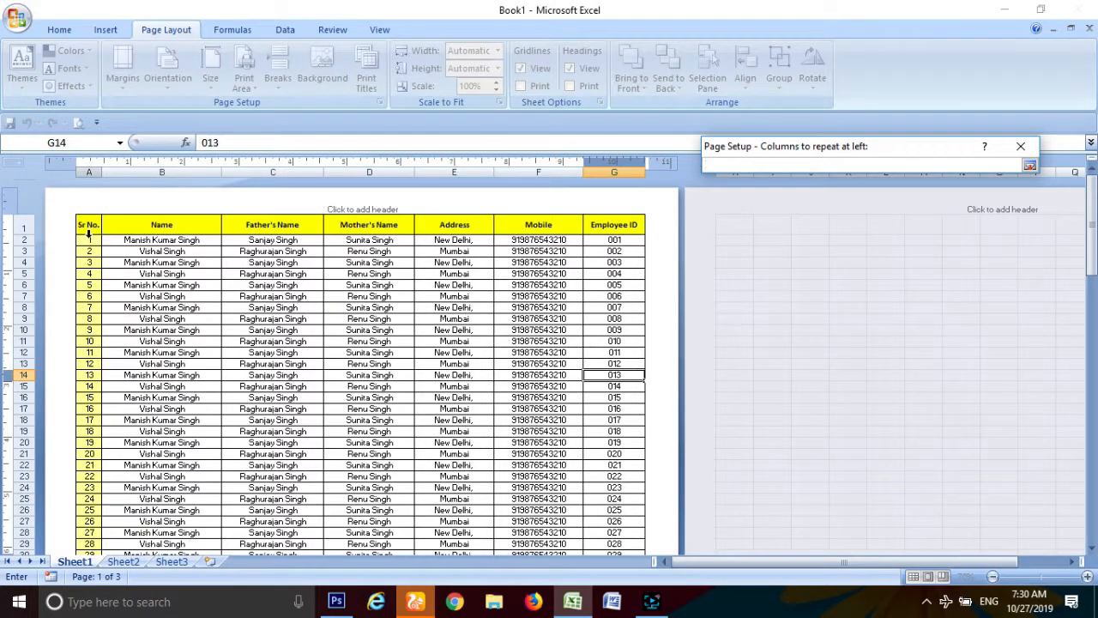
drag(86, 225, 614, 219)
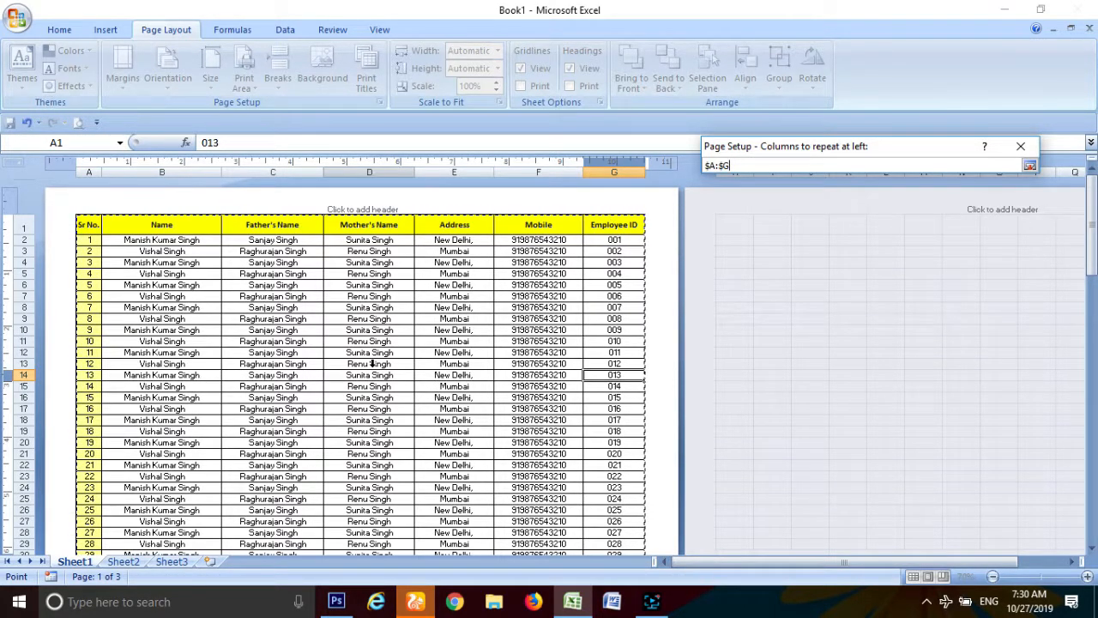
click(1029, 165)
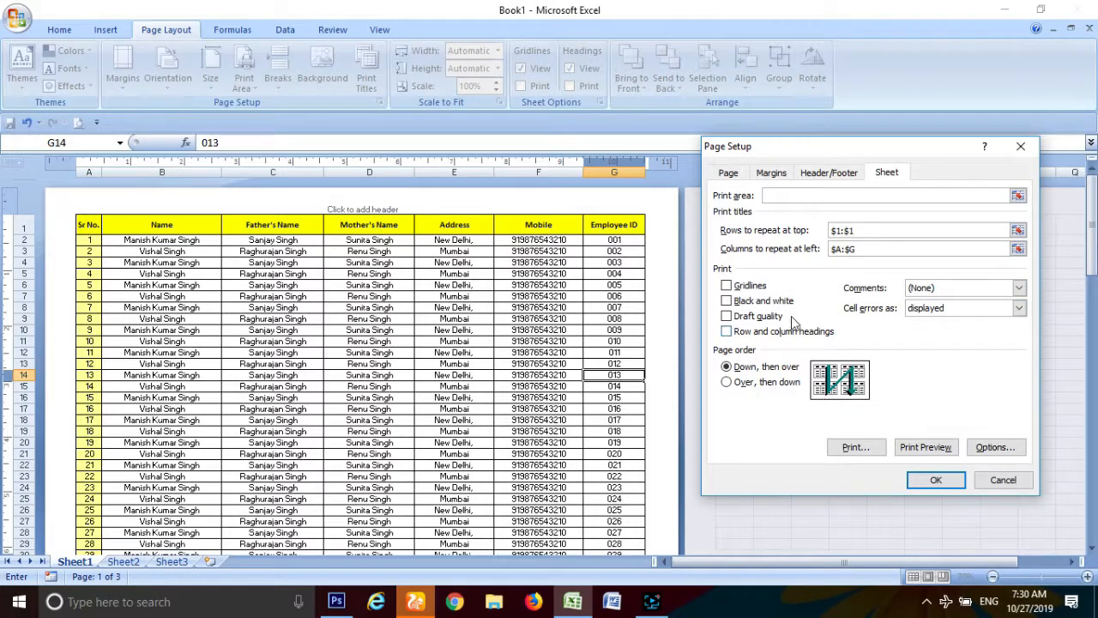
click(934, 480)
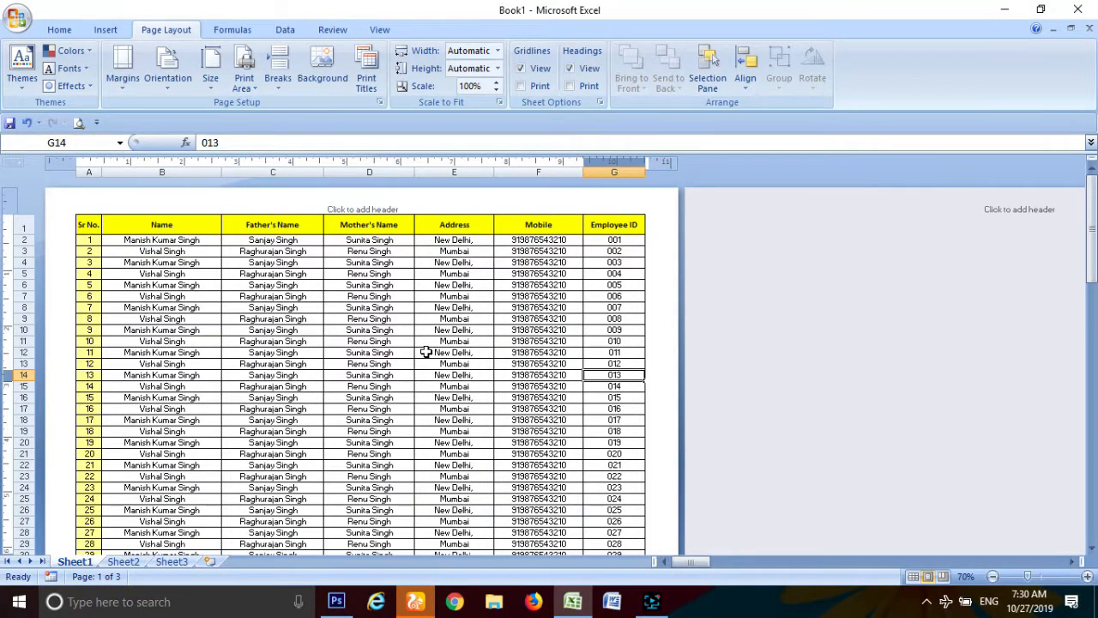
Step: Scroll through all three pages confirming each starts with the yellow header row, then return to Home
scroll(426, 352, down, 7)
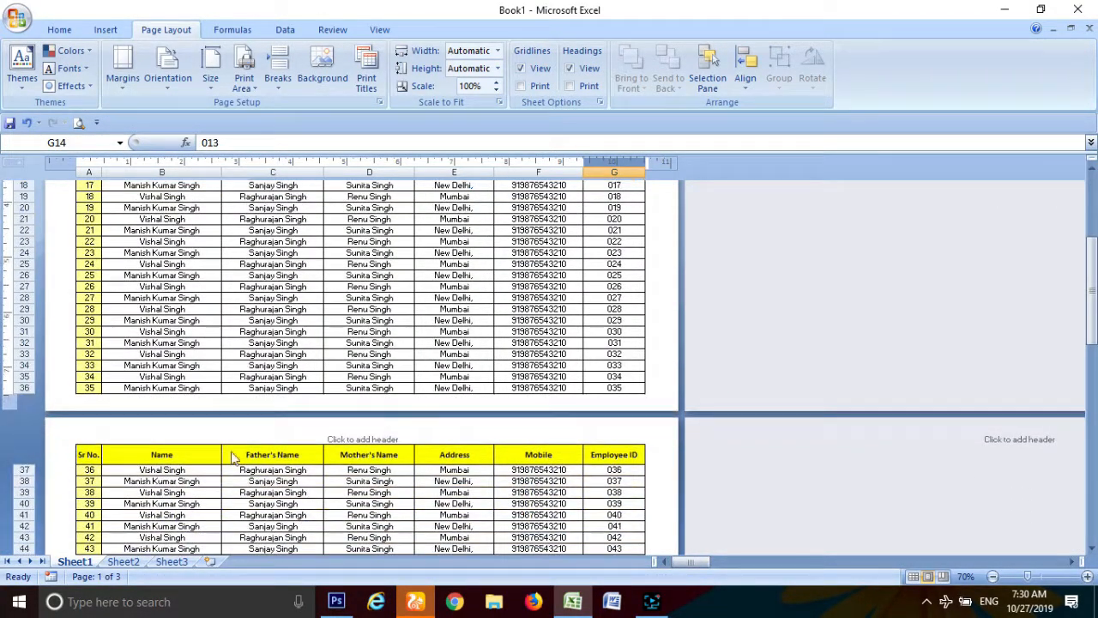
scroll(530, 459, down, 5)
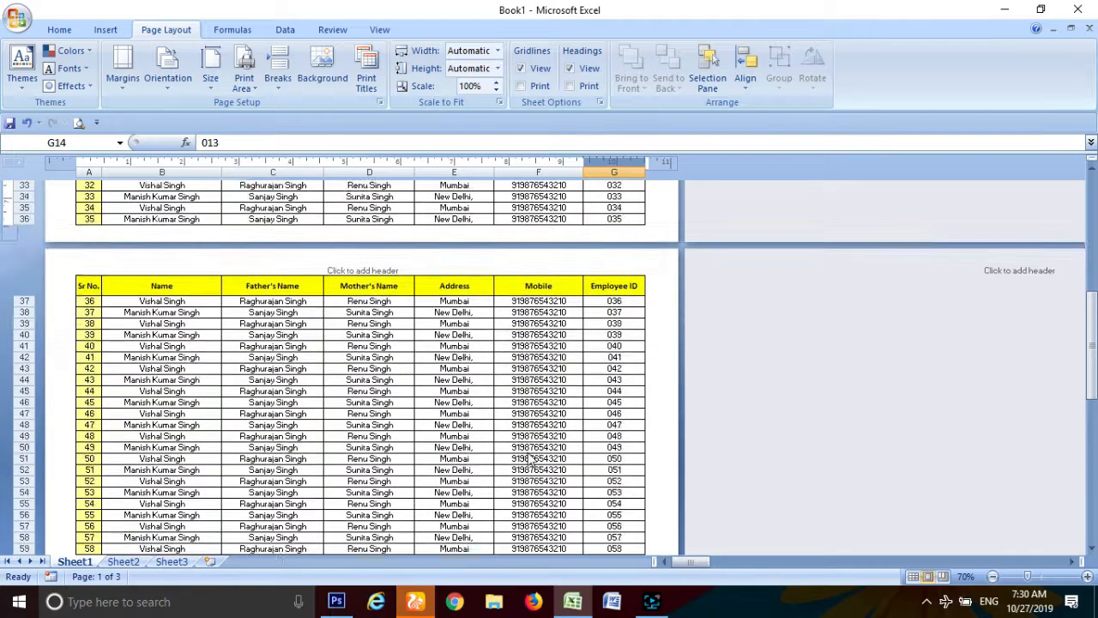
scroll(530, 460, down, 6)
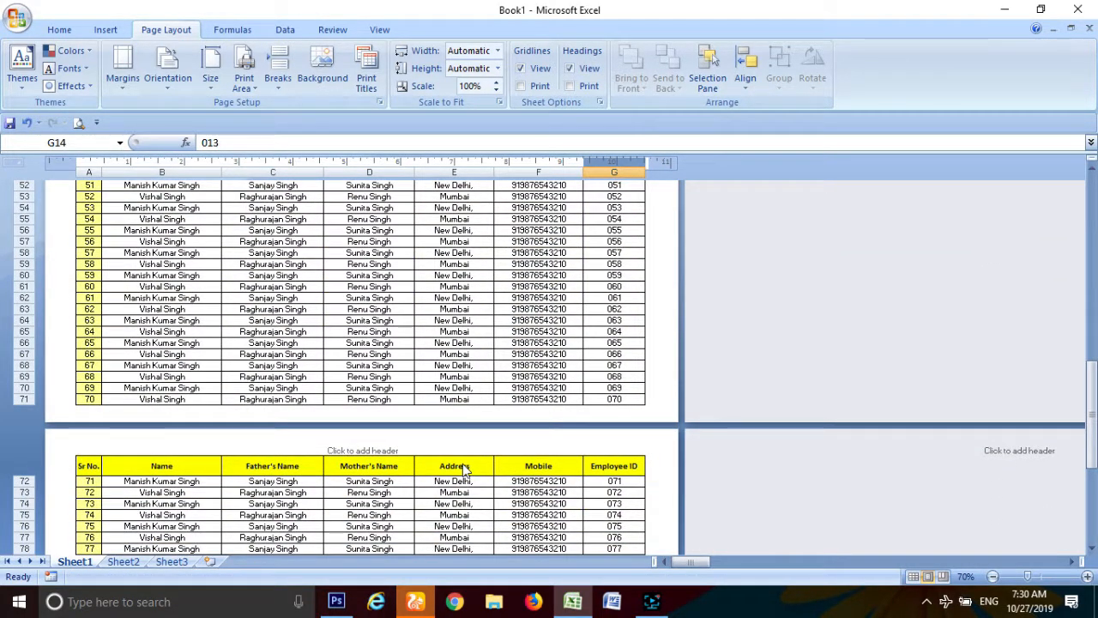
scroll(395, 481, down, 4)
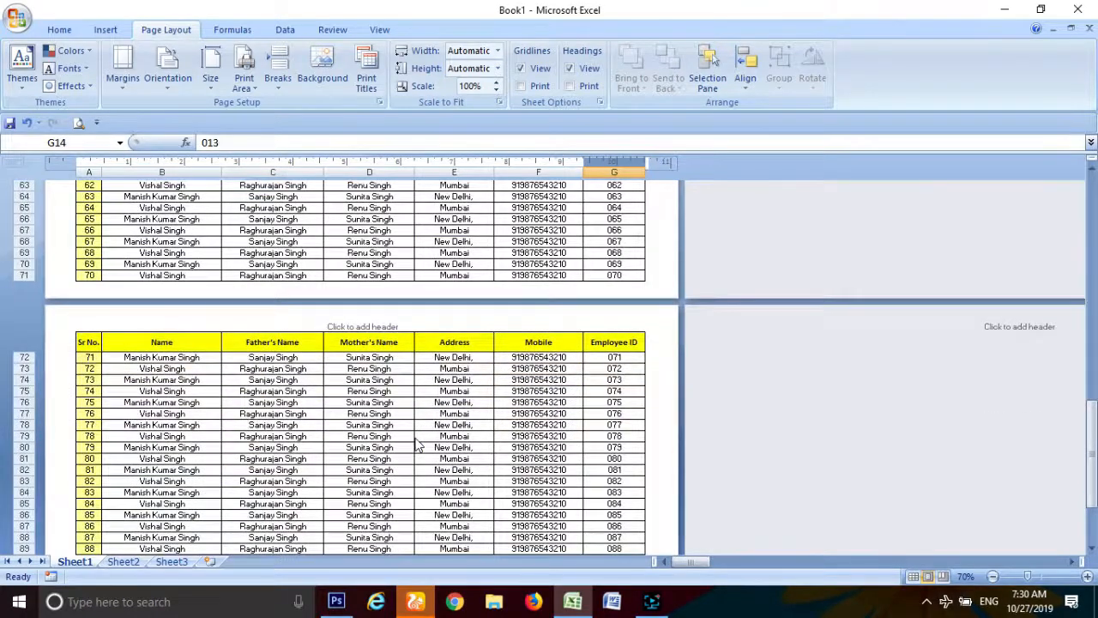
scroll(415, 444, down, 10)
scroll(415, 444, up, 3)
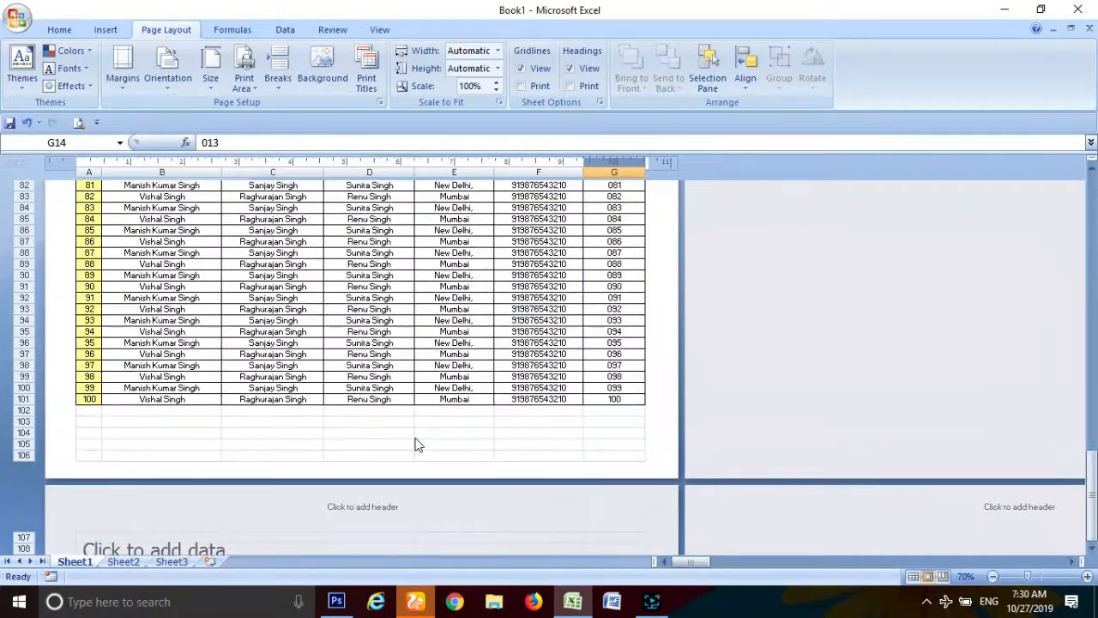
scroll(335, 399, up, 8)
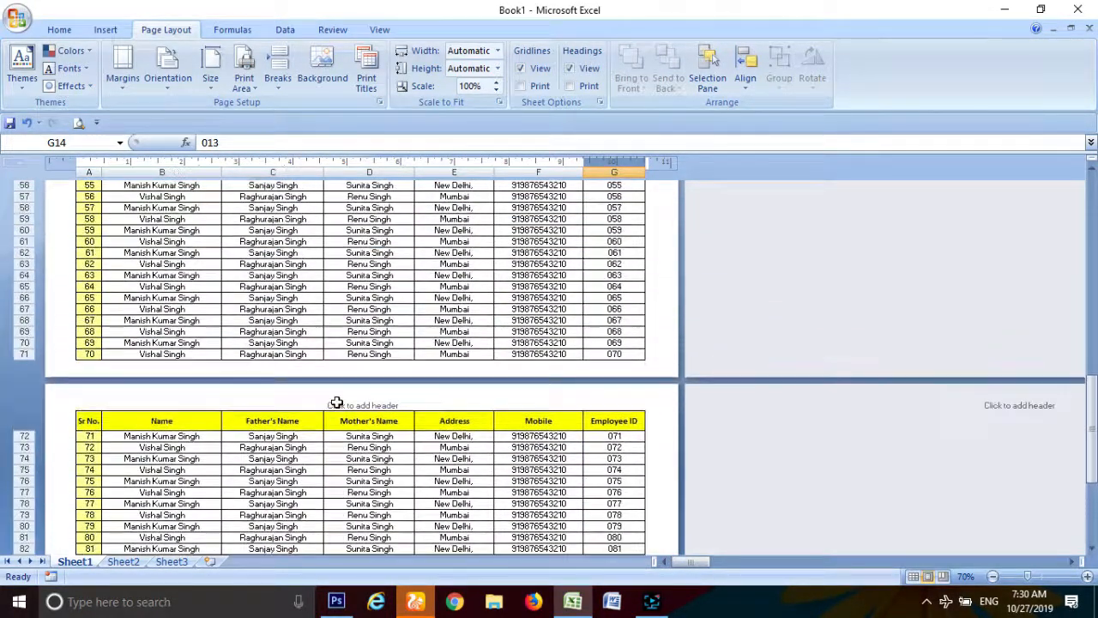
scroll(335, 404, down, 7)
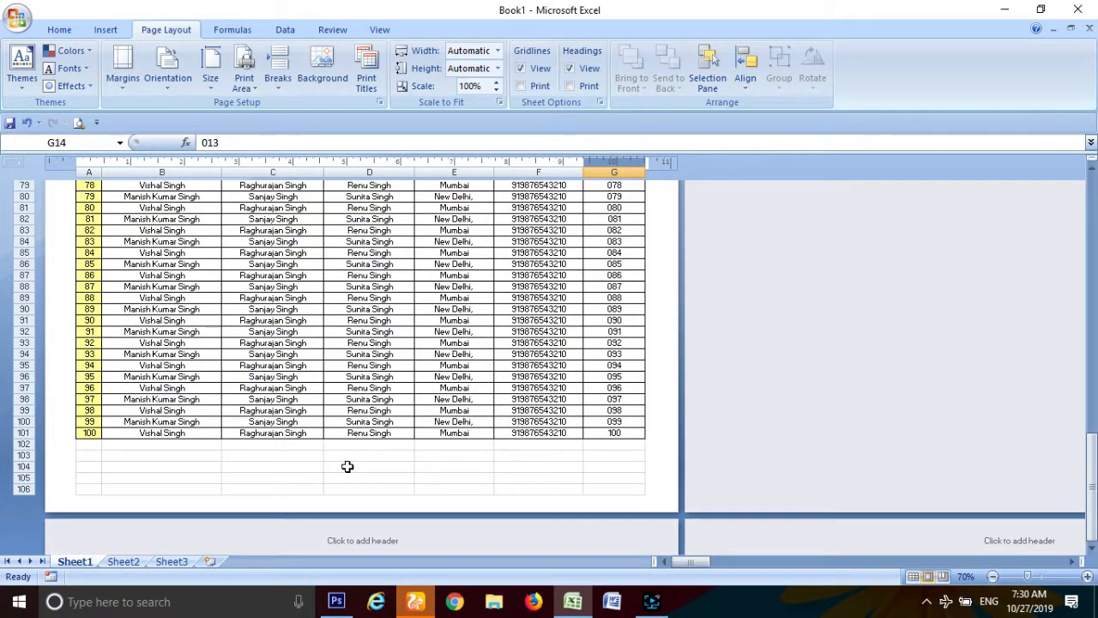
scroll(346, 466, up, 3)
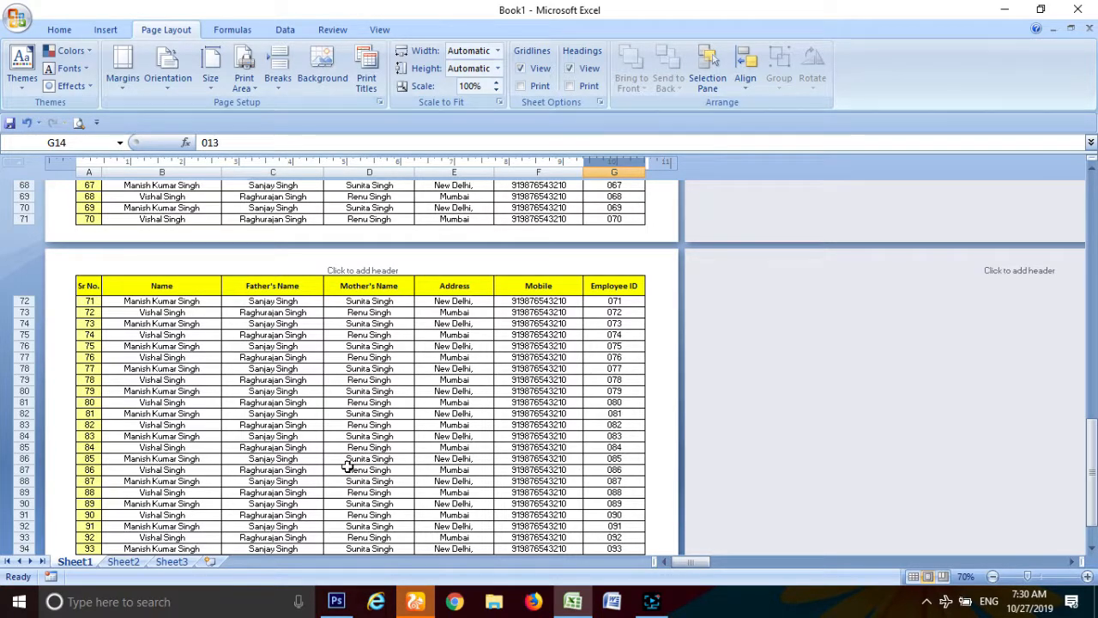
scroll(347, 466, up, 15)
scroll(347, 466, up, 3)
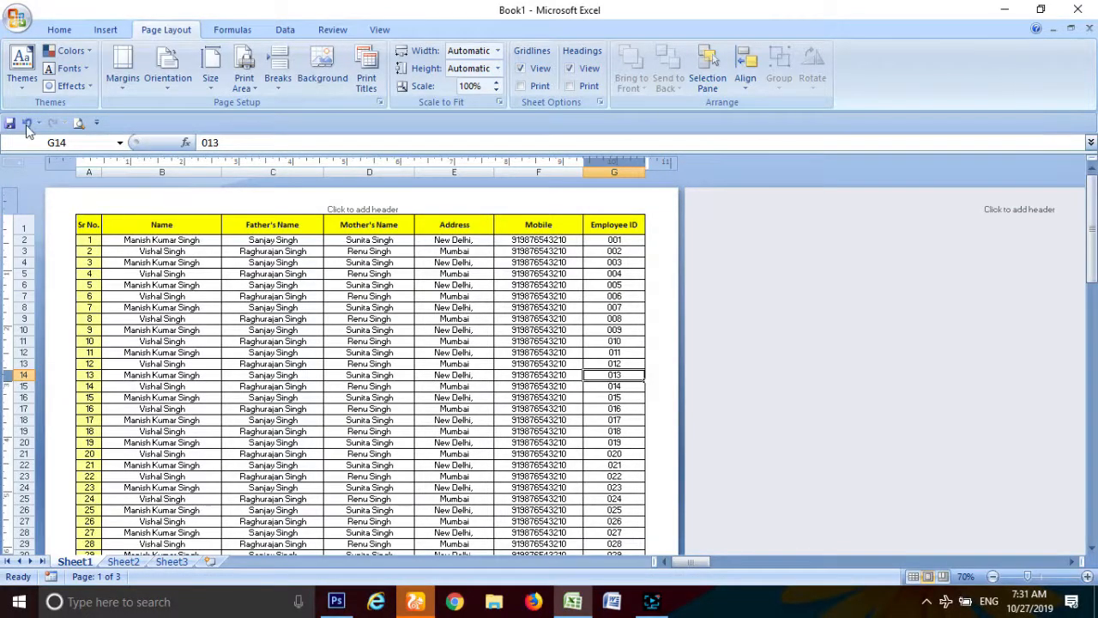
click(70, 31)
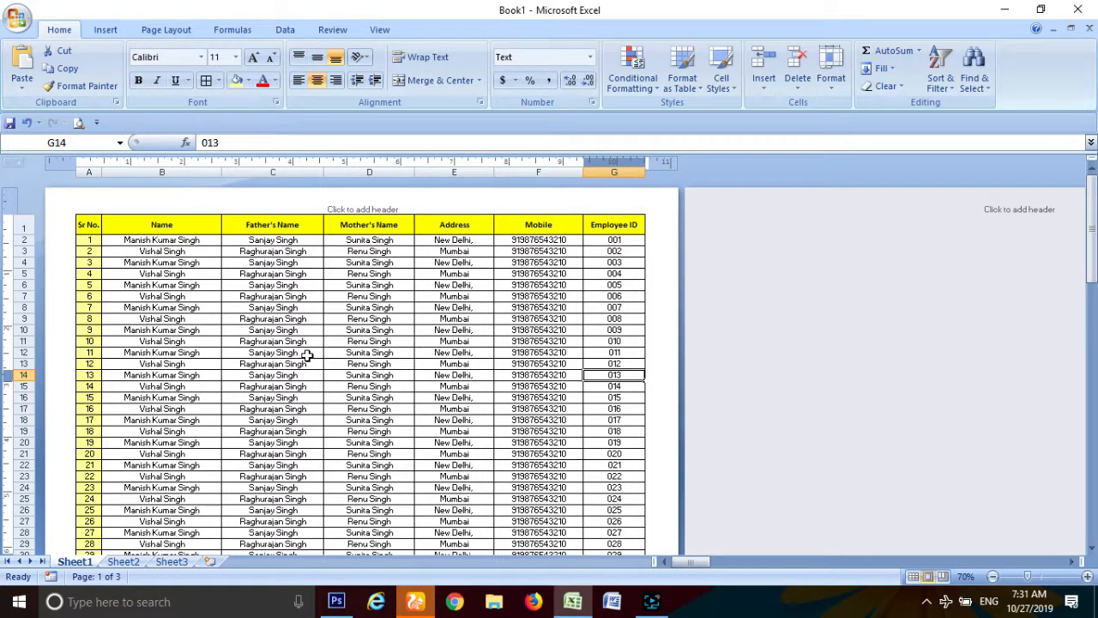
Step: Preview the printout, check pages 2 and 3 for the header row, and close it
click(17, 17)
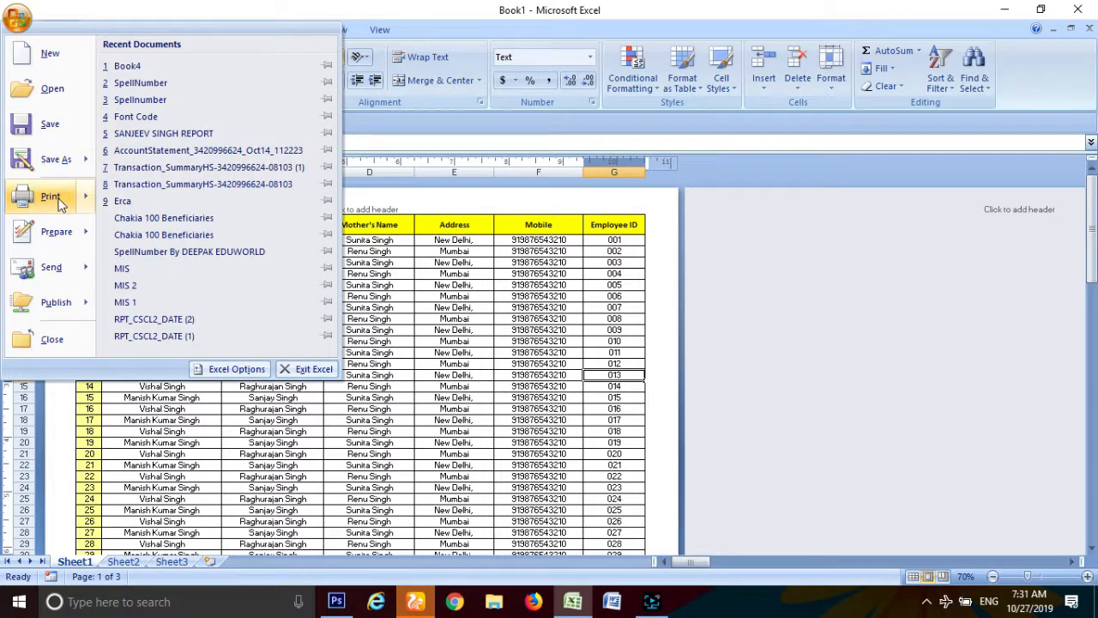
mouse_move(69, 199)
click(201, 172)
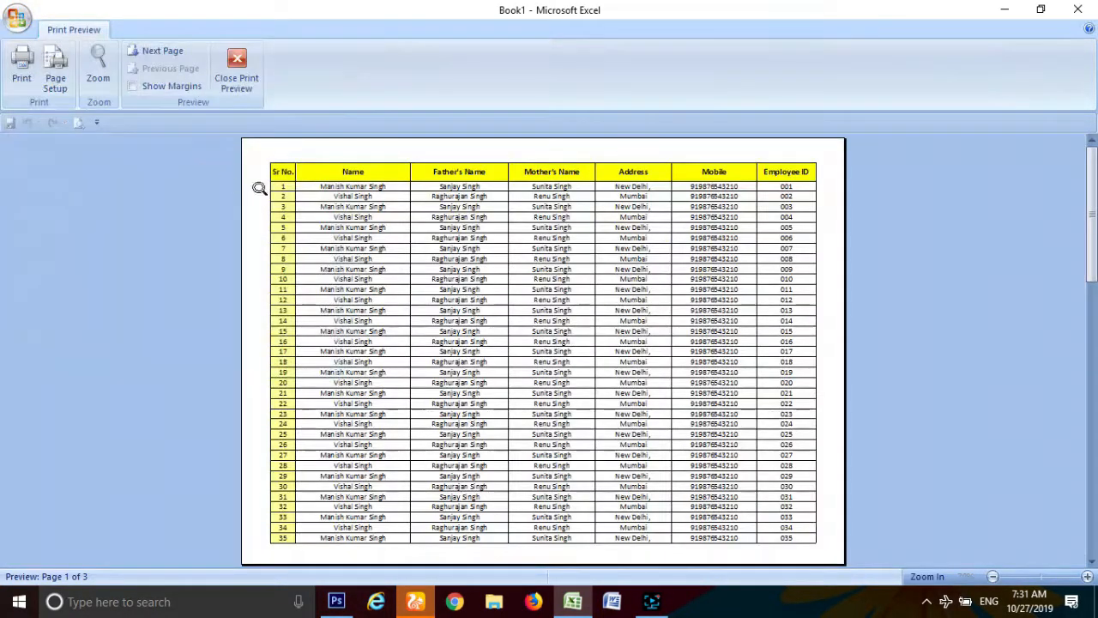
click(168, 50)
click(167, 50)
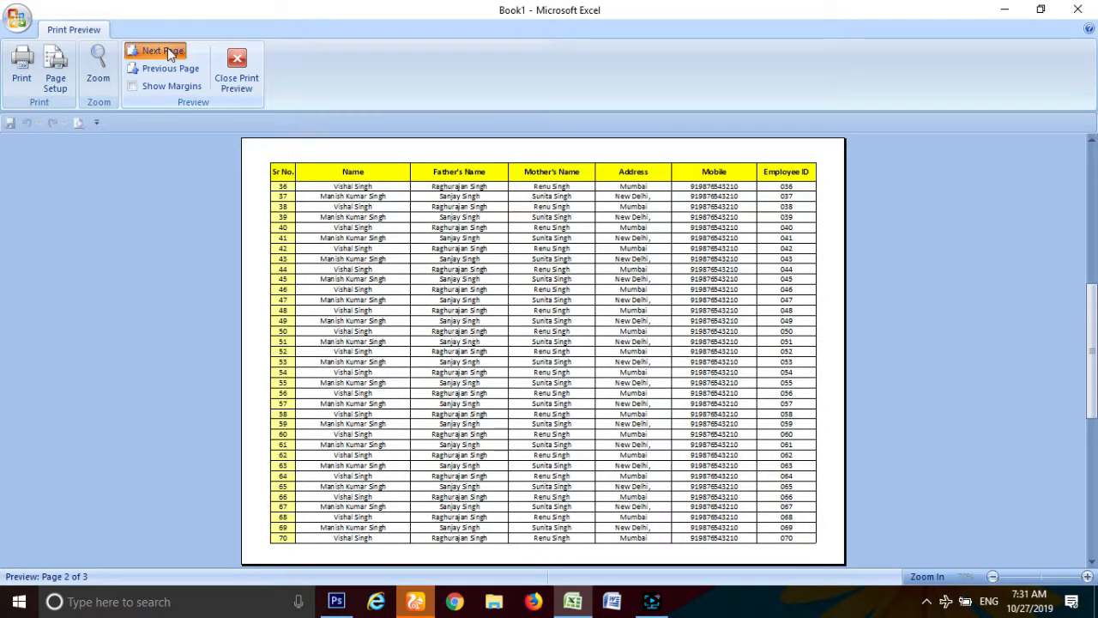
key(Escape)
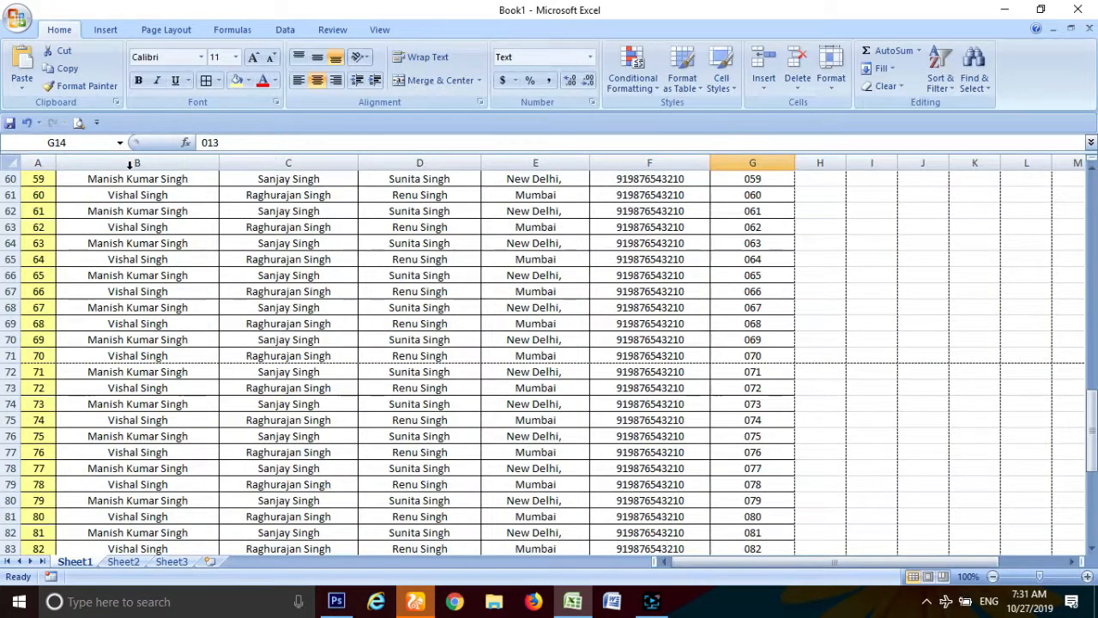
Step: Reopen the print preview at page 1, then close it again
click(26, 16)
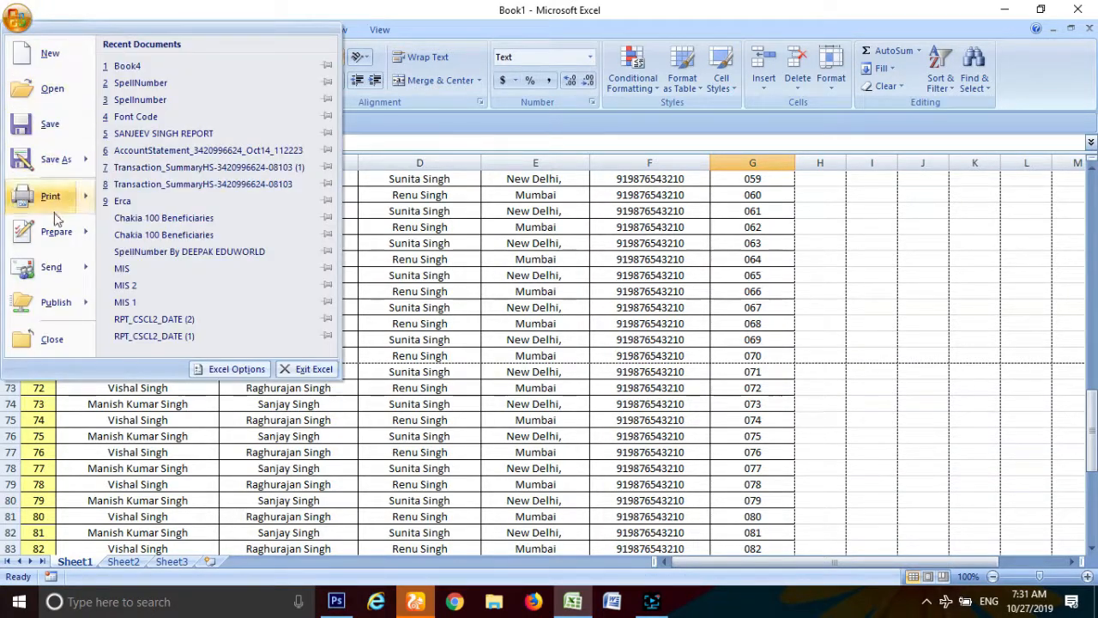
mouse_move(55, 204)
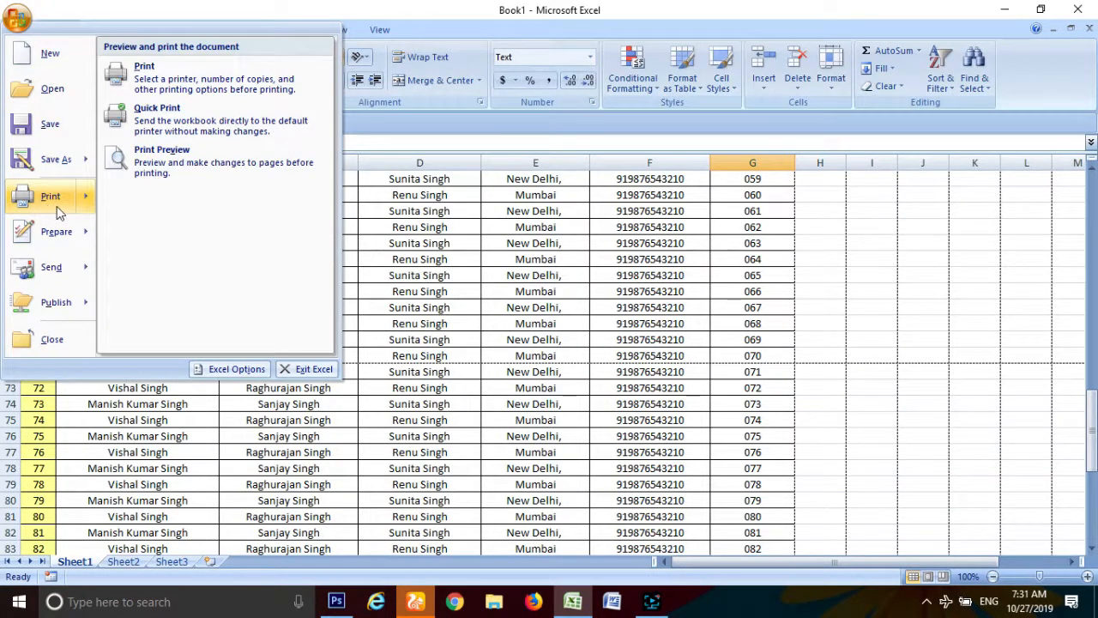
click(185, 167)
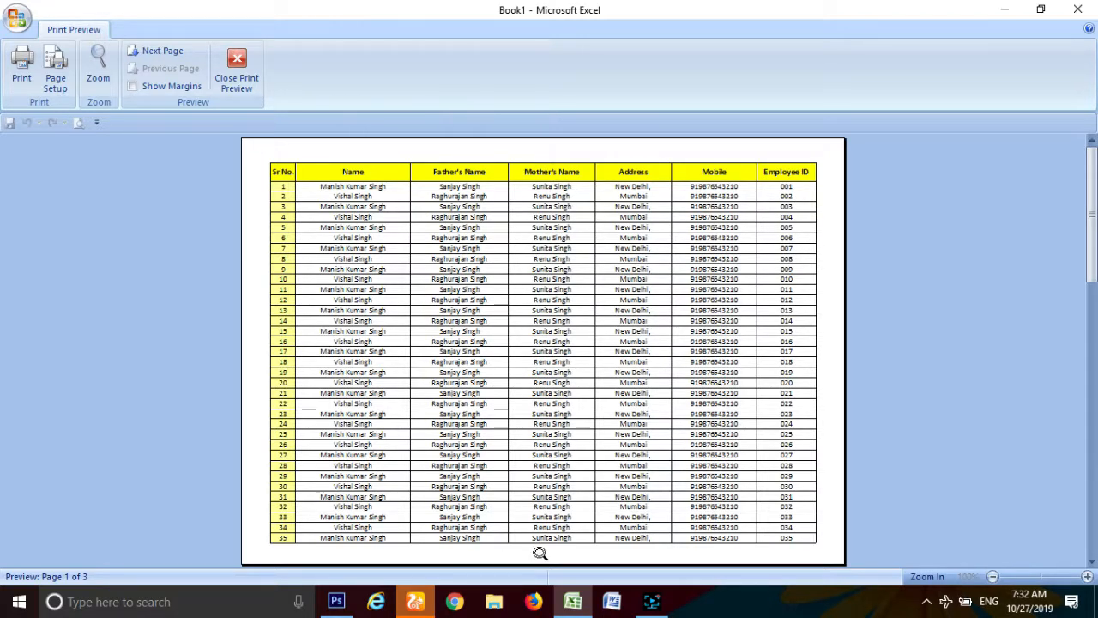
click(238, 77)
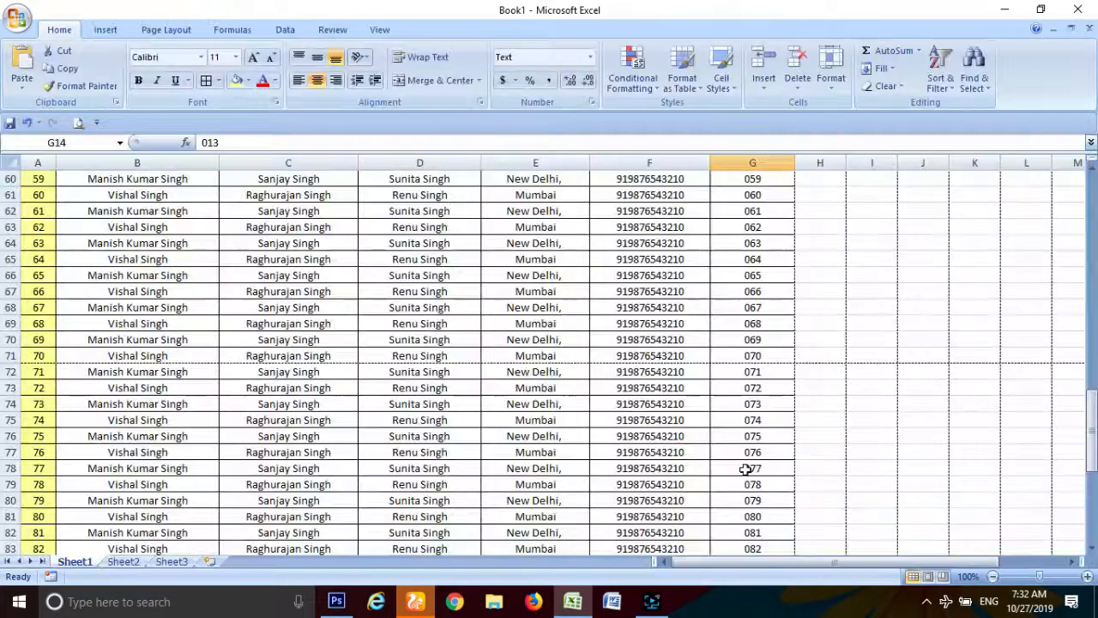